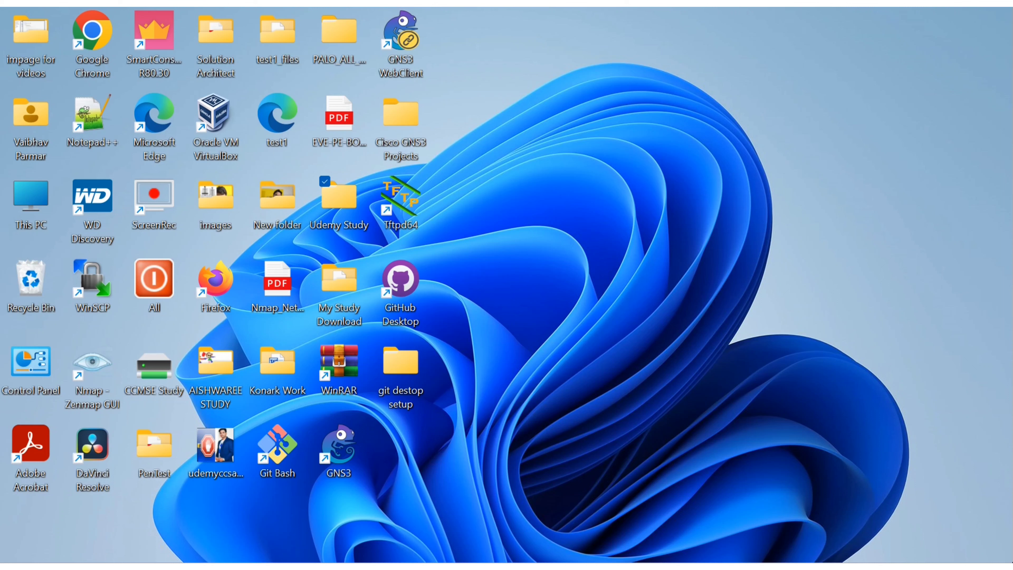
- Switch to VMware Workstation and view the consoles of the running SMS and GW1 virtual machines
{"action": "mouse_move", "coordinate": [698, 567]}
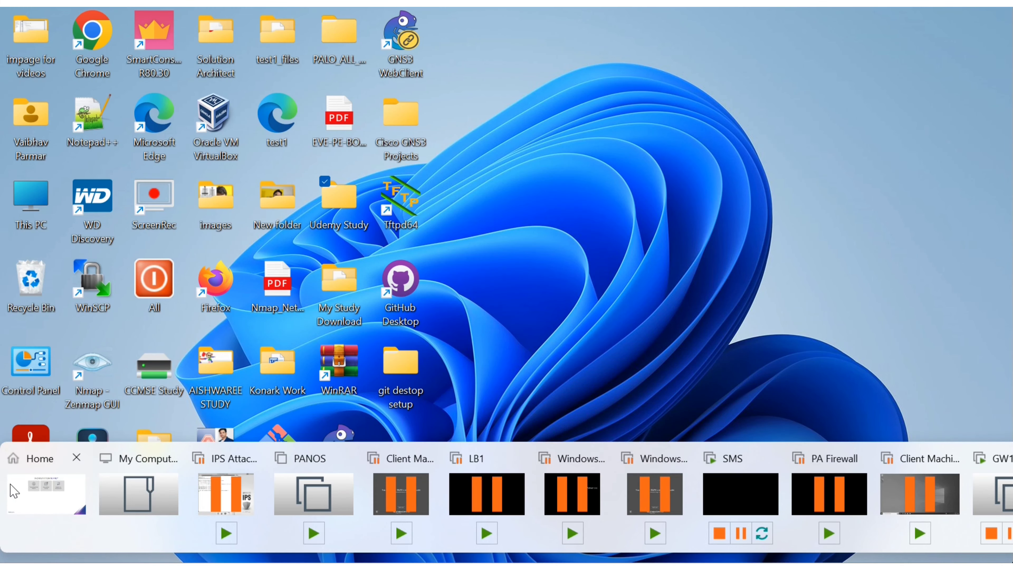
{"action": "left_click", "coordinate": [23, 490]}
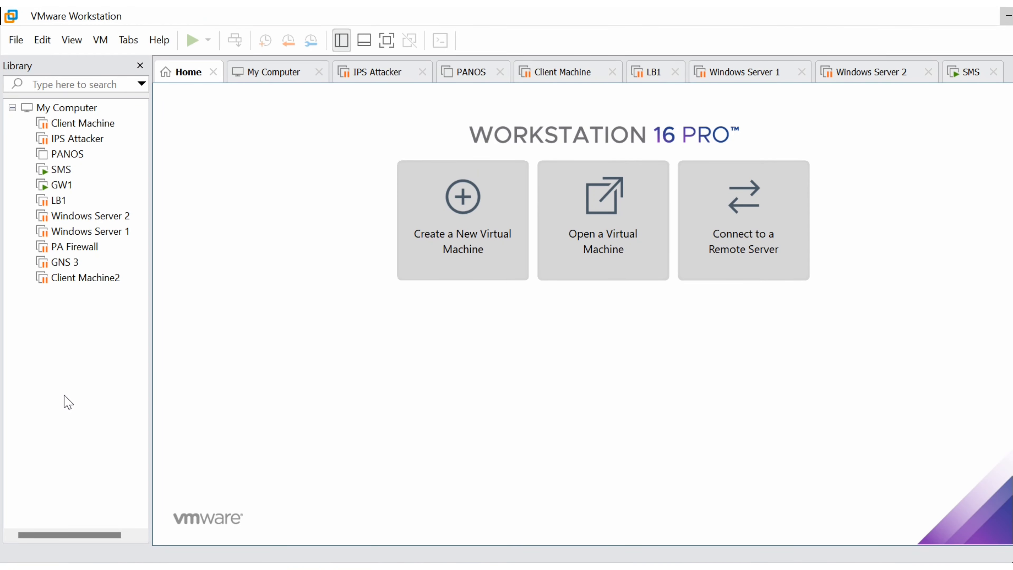
{"action": "left_click", "coordinate": [62, 172]}
{"action": "left_click", "coordinate": [63, 190]}
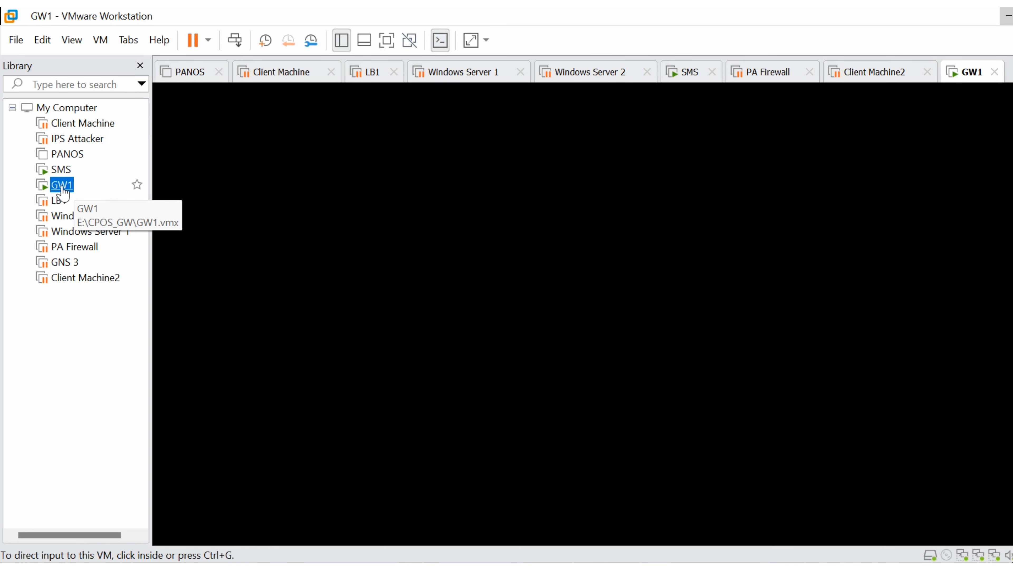
{"action": "left_click", "coordinate": [61, 170]}
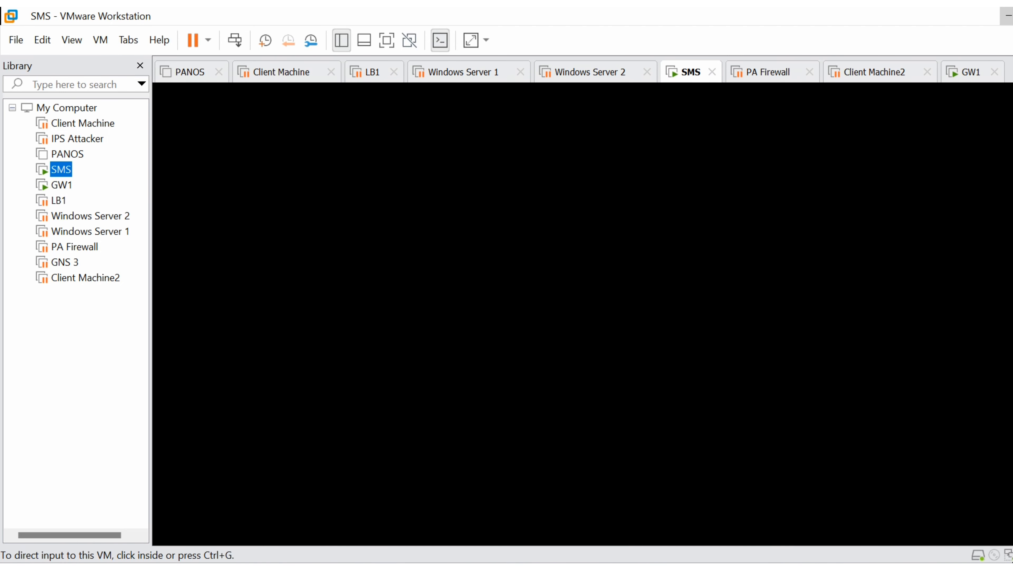
- Launch SmartConsole R81.10, log in to 192.168.1.100 with the account password, and show the gateways and servers
{"action": "key", "text": "super"}
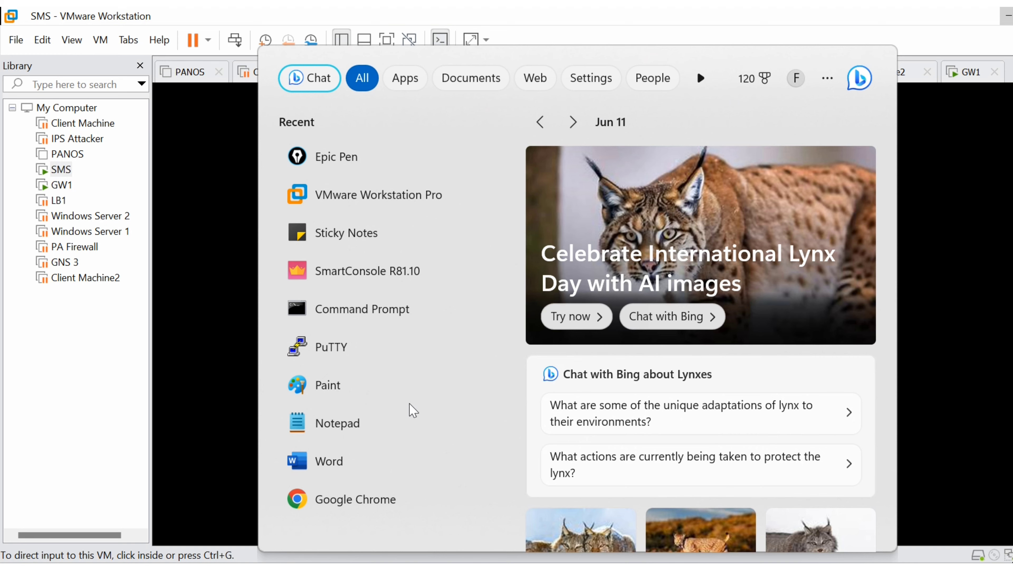
{"action": "type", "text": "sm"}
{"action": "left_click", "coordinate": [405, 182]}
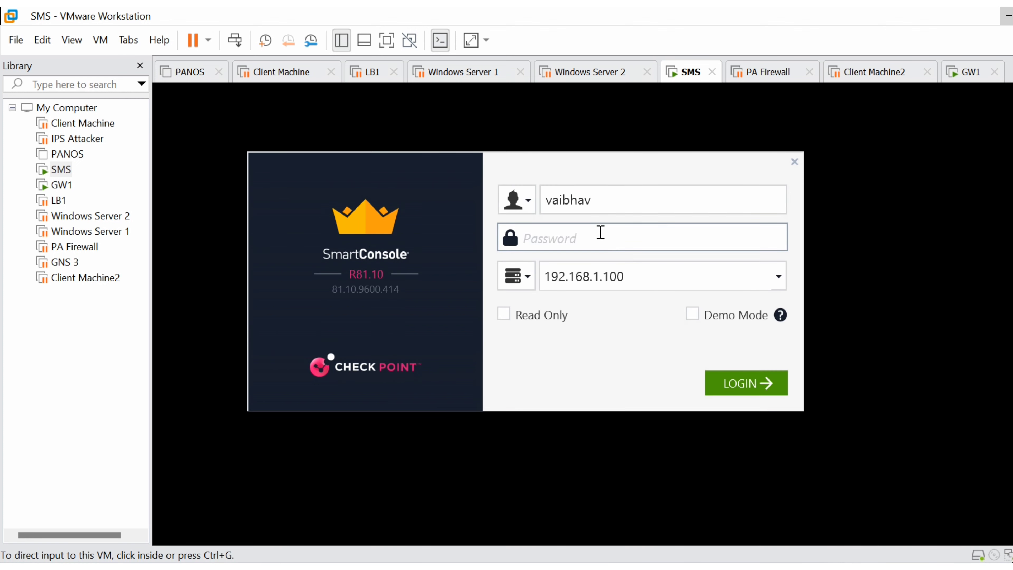
{"action": "type", "text": "********"}
{"action": "left_click", "coordinate": [761, 387]}
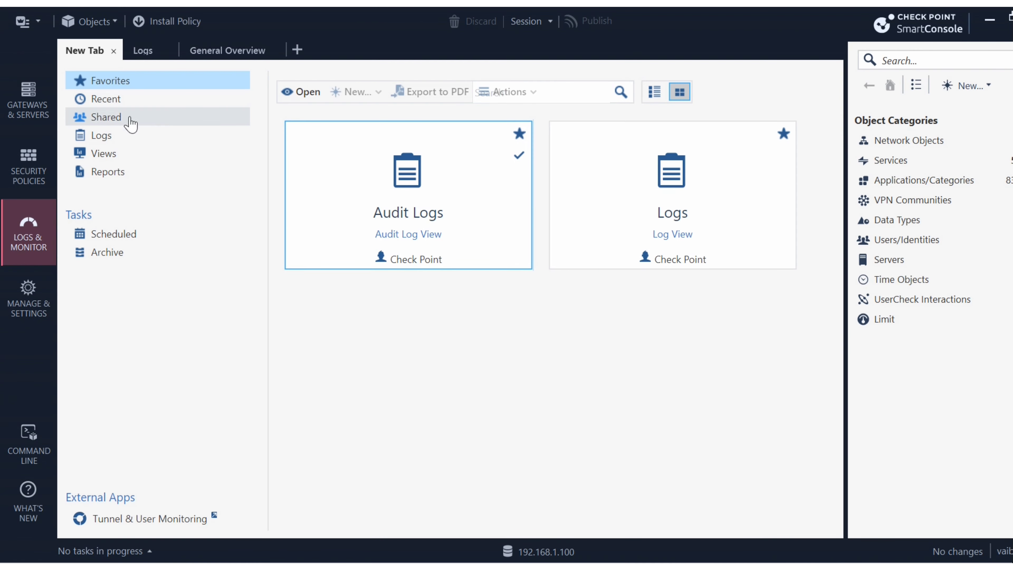
{"action": "left_click", "coordinate": [28, 107]}
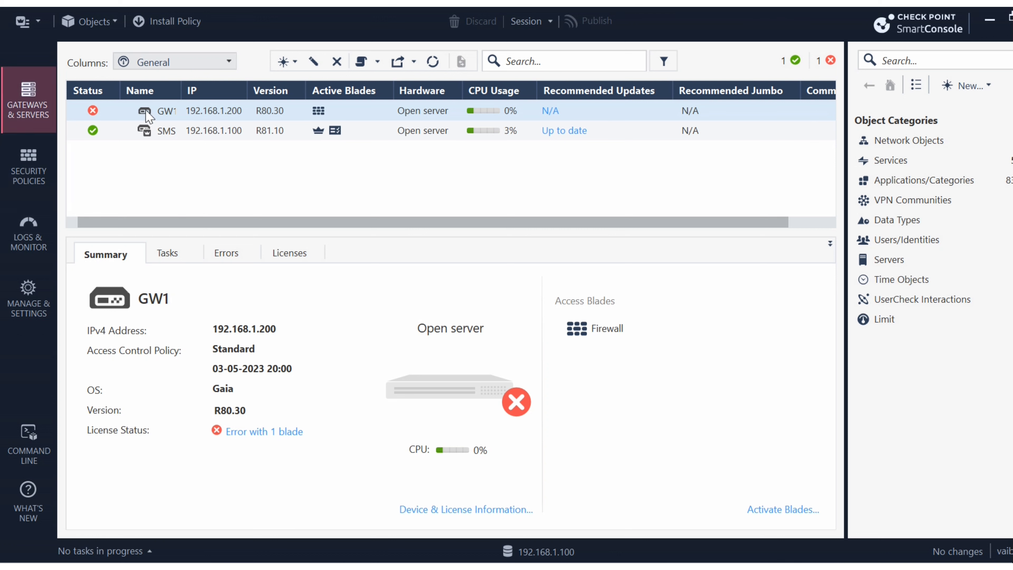
{"action": "mouse_move", "coordinate": [95, 116]}
- Switch to Command Prompt, ping the gateway at 192.168.1.200, and minimize the window
{"action": "left_click", "coordinate": [598, 567]}
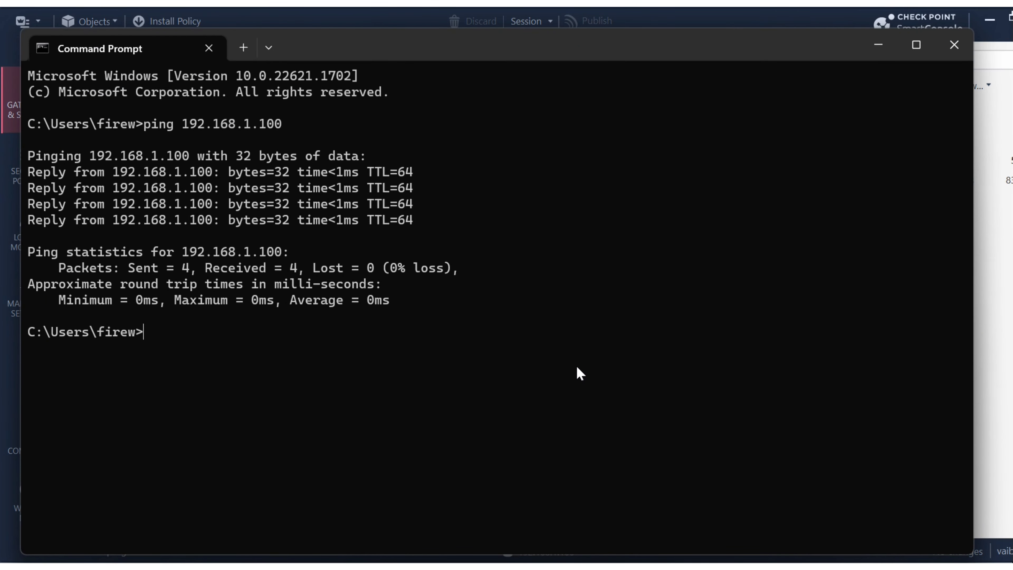
{"action": "key", "text": "Up"}
{"action": "key", "text": "BackSpace"}
{"action": "key", "text": "BackSpace"}
{"action": "key", "text": "BackSpace"}
{"action": "type", "text": "2.168.1.2"}
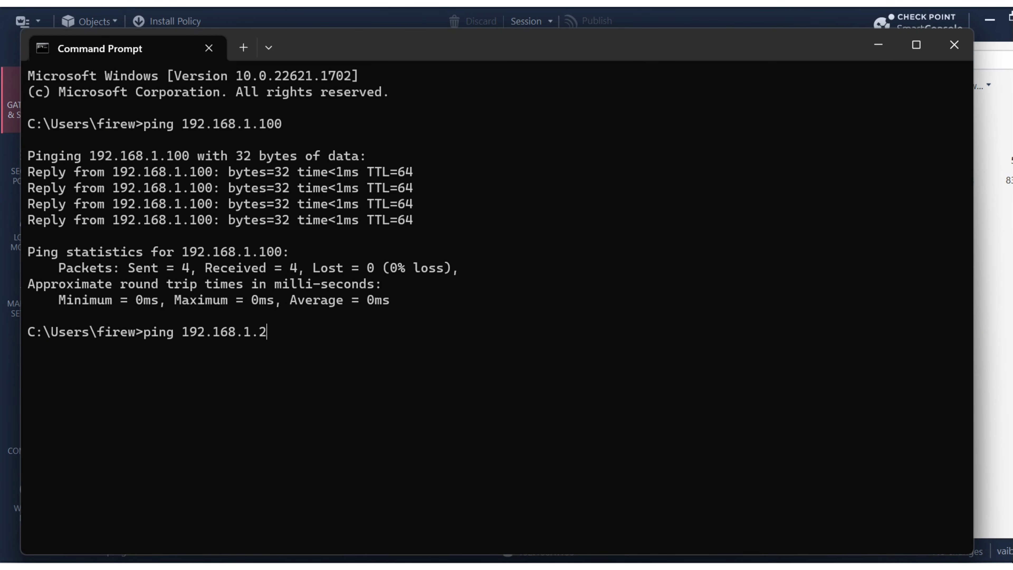
{"action": "type", "text": "00"}
{"action": "key", "text": "Return"}
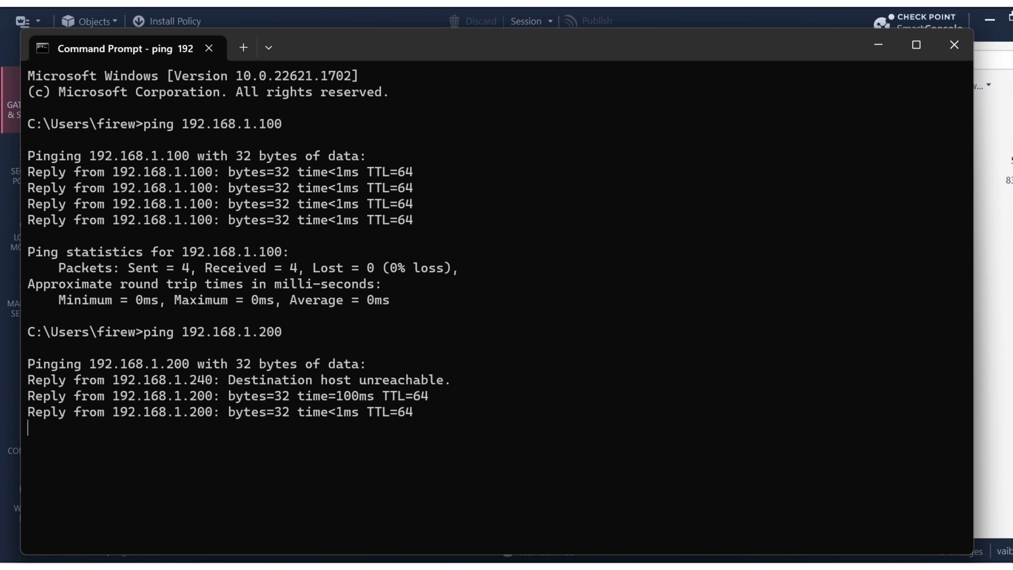
{"action": "left_click", "coordinate": [878, 45]}
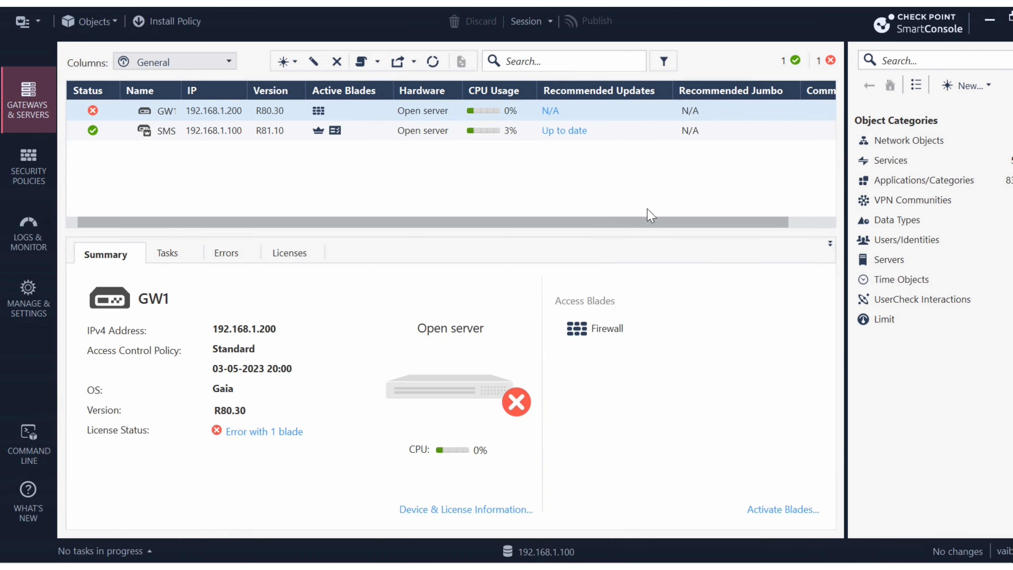
- Launch PuTTY and open an SSH session to 192.168.1.200
{"action": "key", "text": "super"}
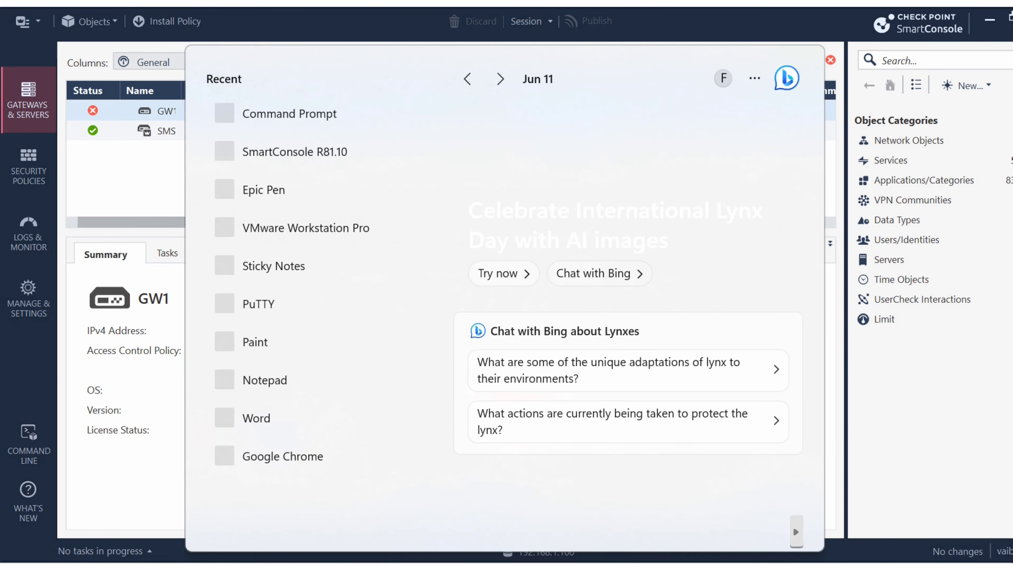
{"action": "type", "text": "[p"}
{"action": "key", "text": "BackSpace"}
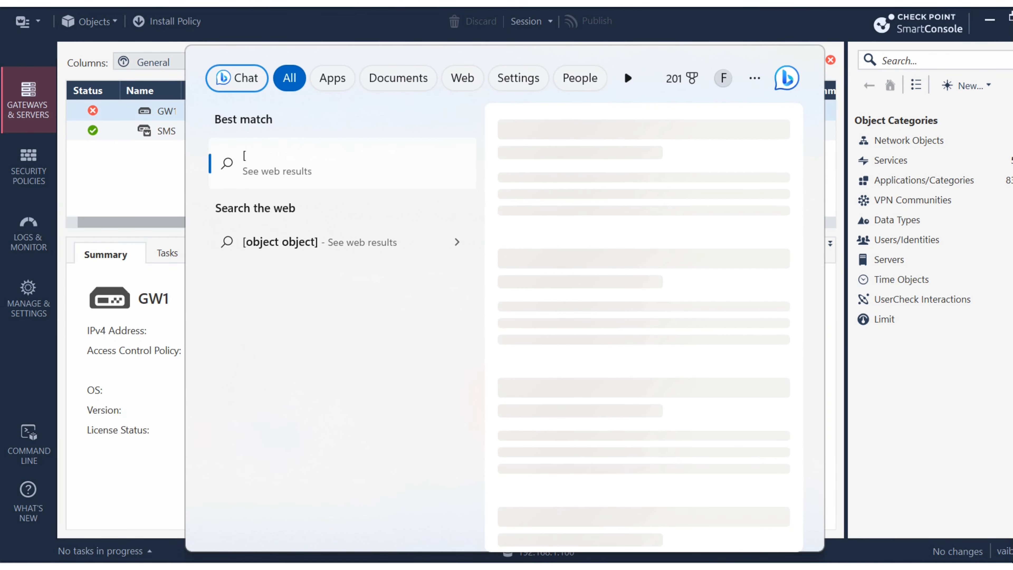
{"action": "key", "text": "BackSpace"}
{"action": "type", "text": "putt"}
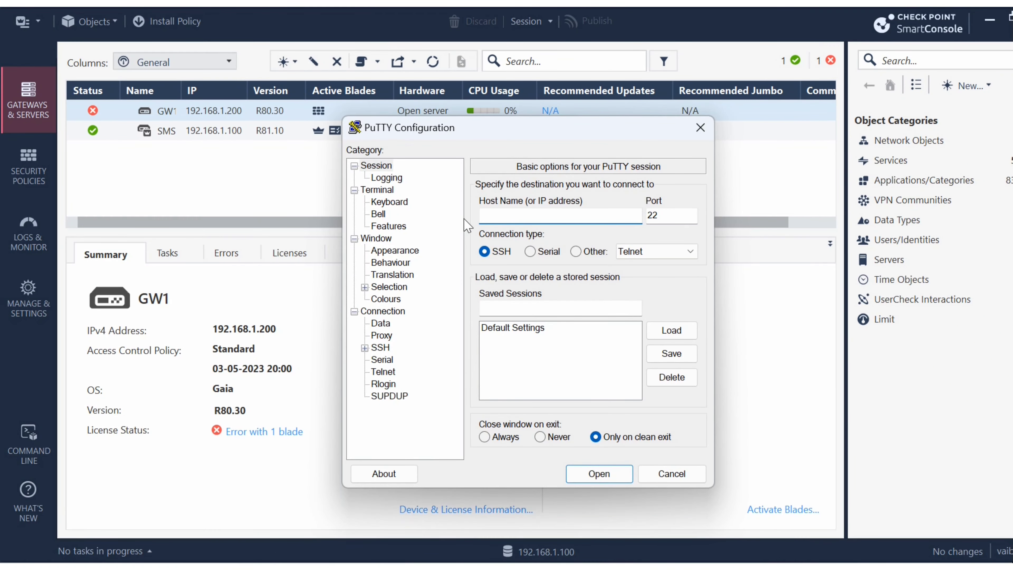
{"action": "type", "text": "192.168.1.1"}
{"action": "key", "text": "BackSpace"}
{"action": "type", "text": "200"}
{"action": "left_click", "coordinate": [600, 474]}
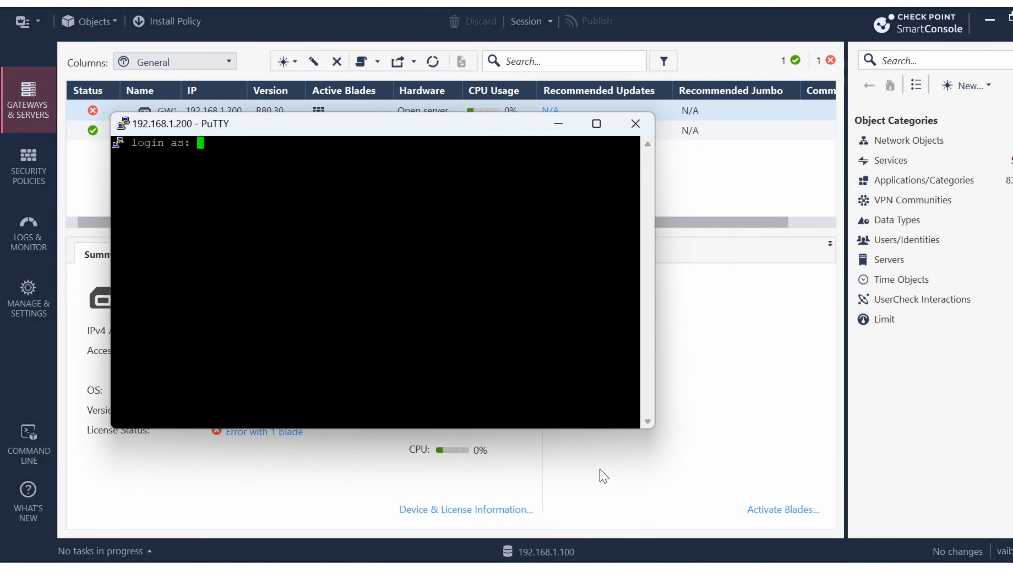
- Log in to the gateway's SSH session as admin with the account password
{"action": "type", "text": "admin"}
{"action": "key", "text": "Return"}
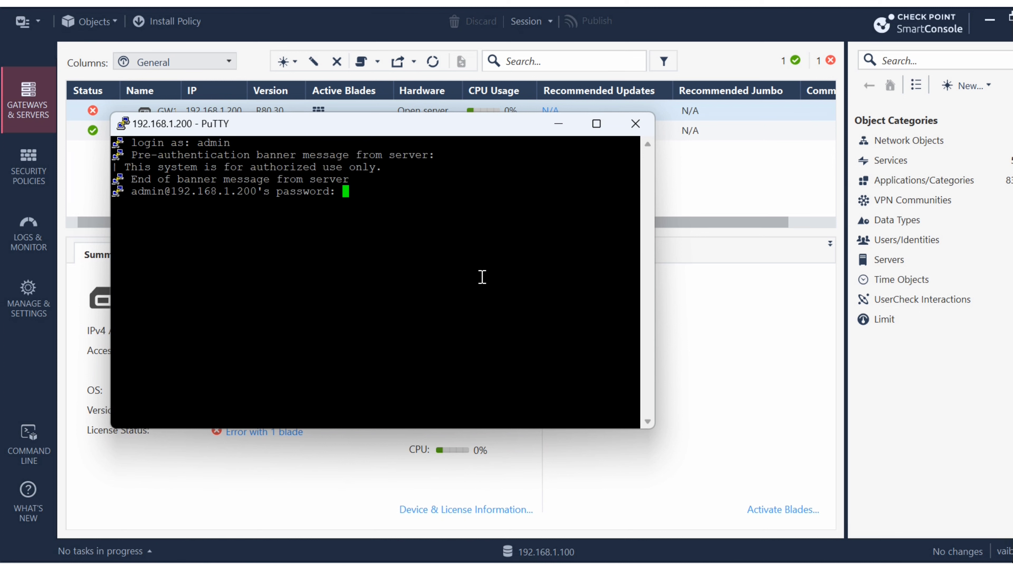
{"action": "key", "text": "Return"}
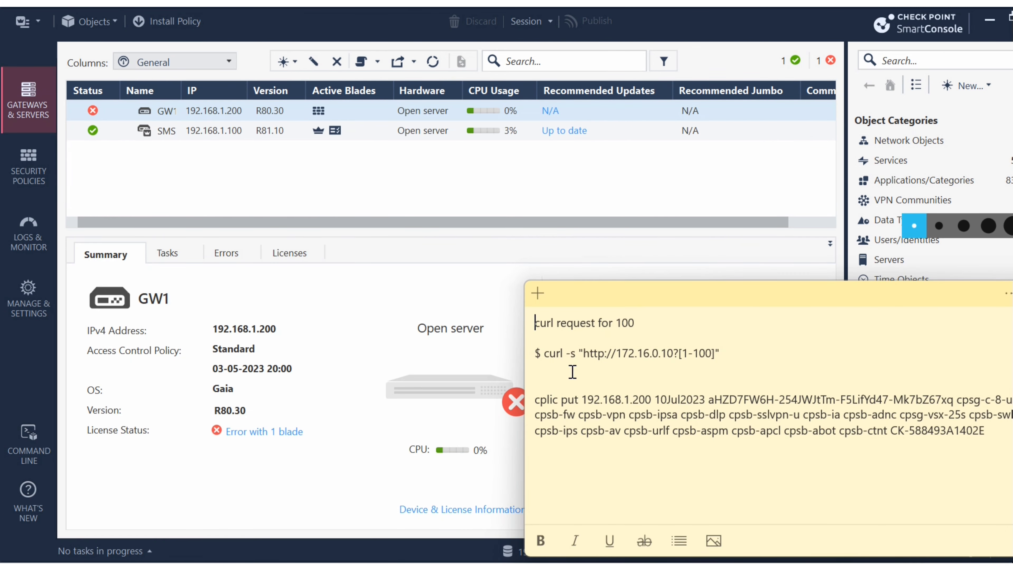
- Copy the cplic put command with its licence key from the sticky note and run it in GW1's SSH session
{"action": "left_click_drag", "start_coordinate": [536, 401], "coordinate": [833, 454]}
{"action": "left_click", "coordinate": [663, 385]}
{"action": "left_click", "coordinate": [653, 399]}
{"action": "left_click_drag", "start_coordinate": [652, 399], "coordinate": [581, 399]}
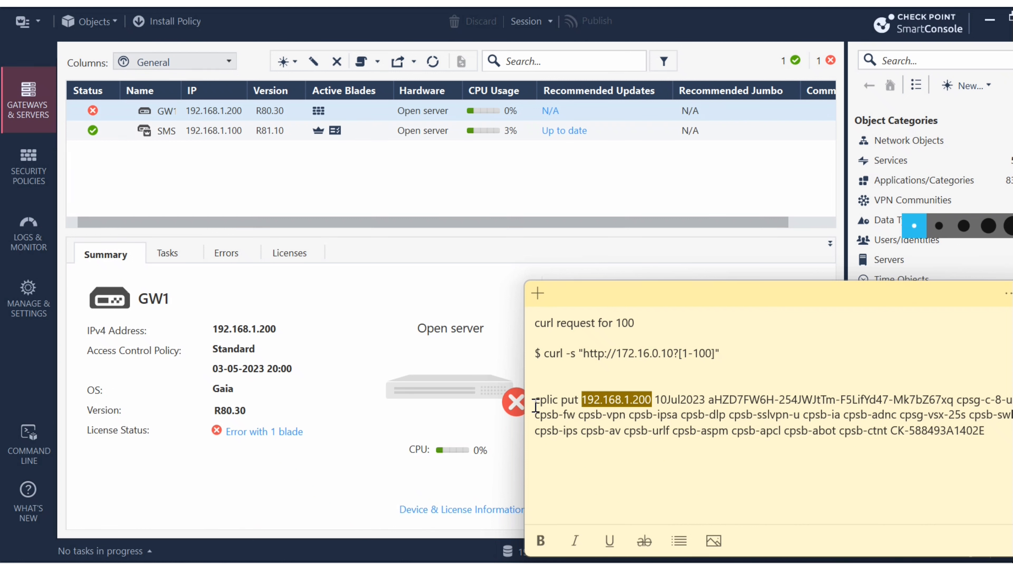
{"action": "left_click_drag", "start_coordinate": [536, 400], "coordinate": [1011, 431]}
{"action": "key", "text": "ctrl+c"}
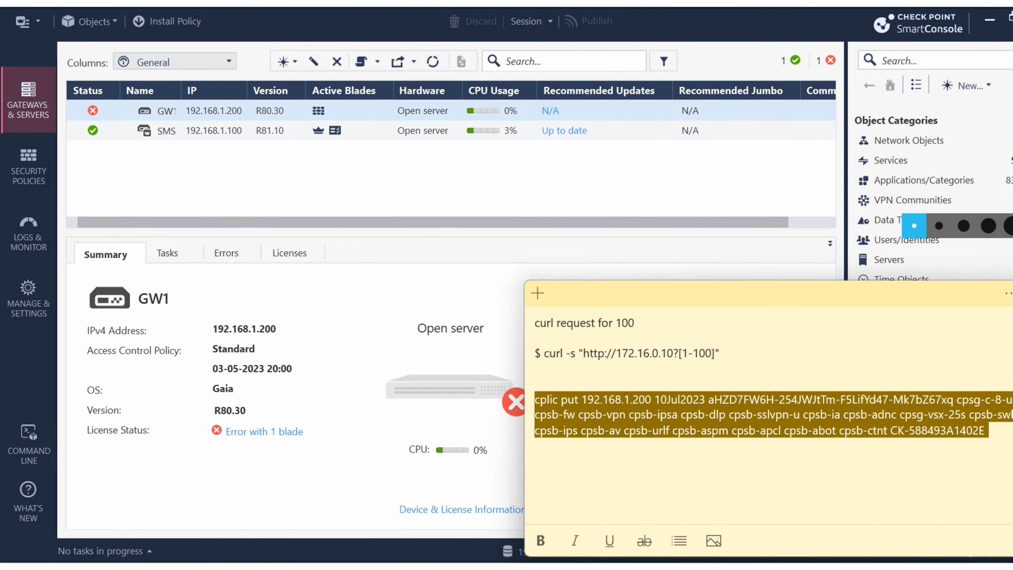
{"action": "key", "text": "alt+Tab"}
{"action": "right_click", "coordinate": [268, 267]}
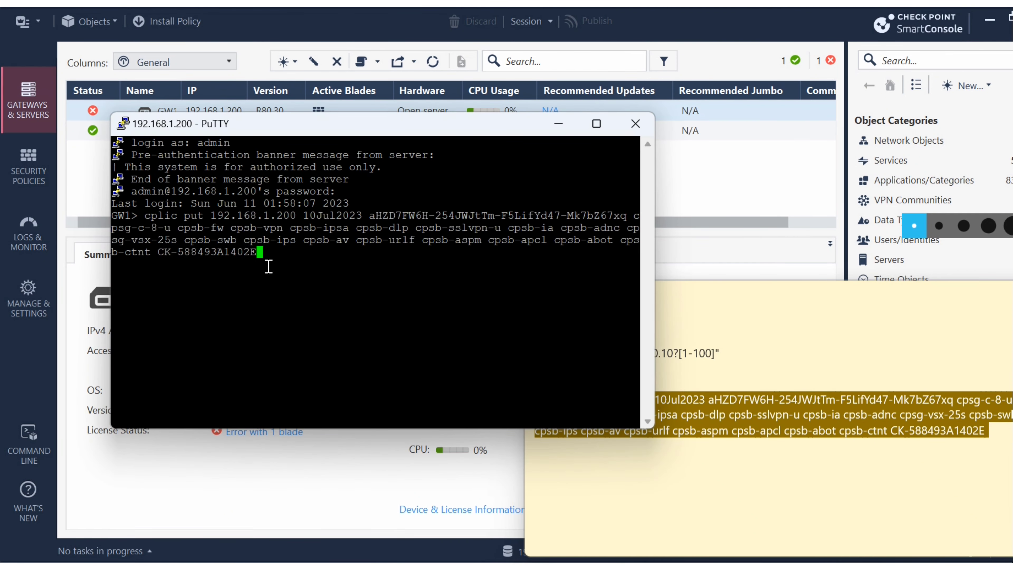
{"action": "key", "text": "Return"}
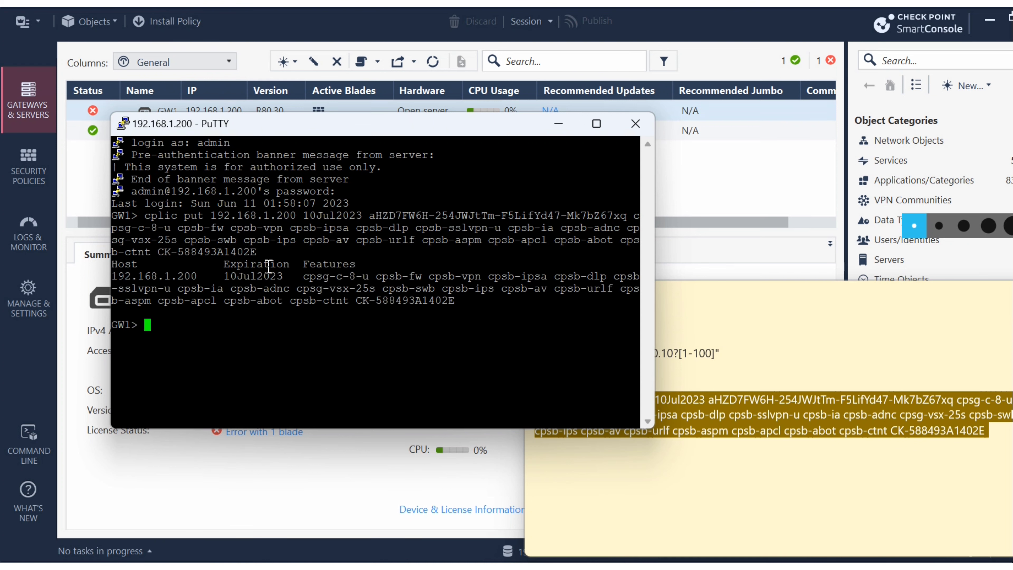
{"action": "left_click_drag", "start_coordinate": [223, 277], "coordinate": [286, 280]}
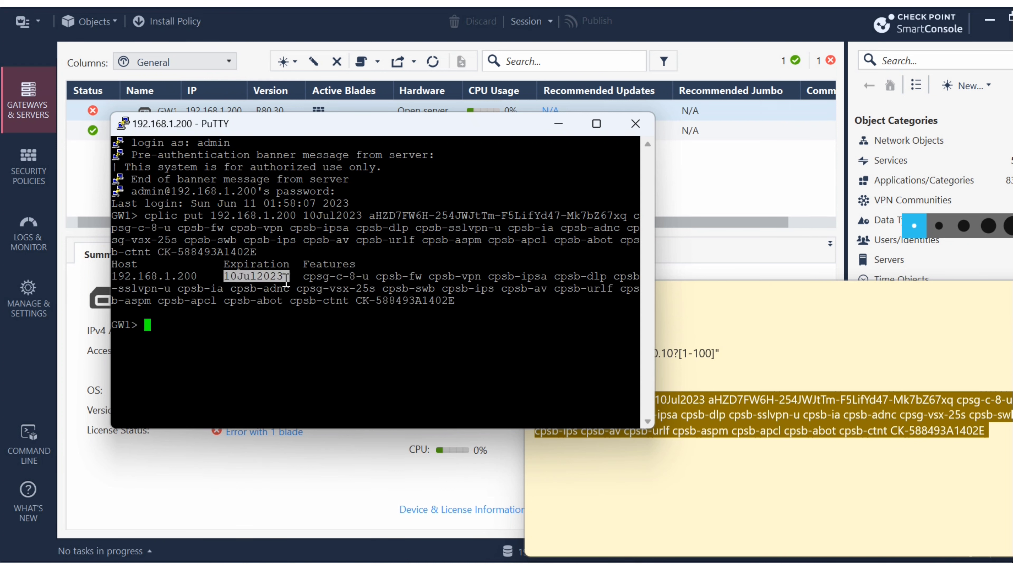
{"action": "left_click", "coordinate": [558, 125]}
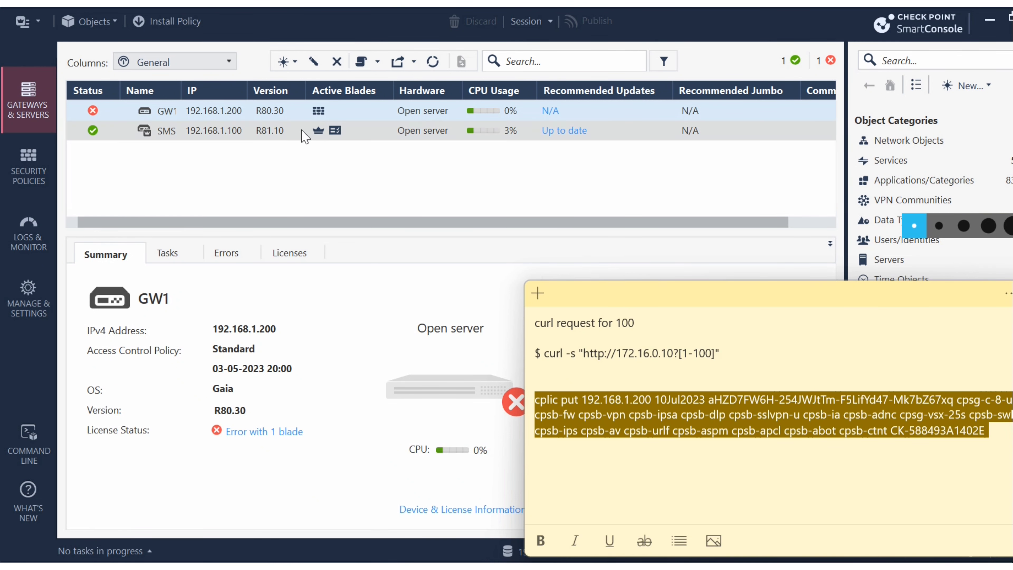
- Compare the SMS and GW1 summaries, and reload the gateways list by visiting the security policies and returning
{"action": "left_click", "coordinate": [265, 135]}
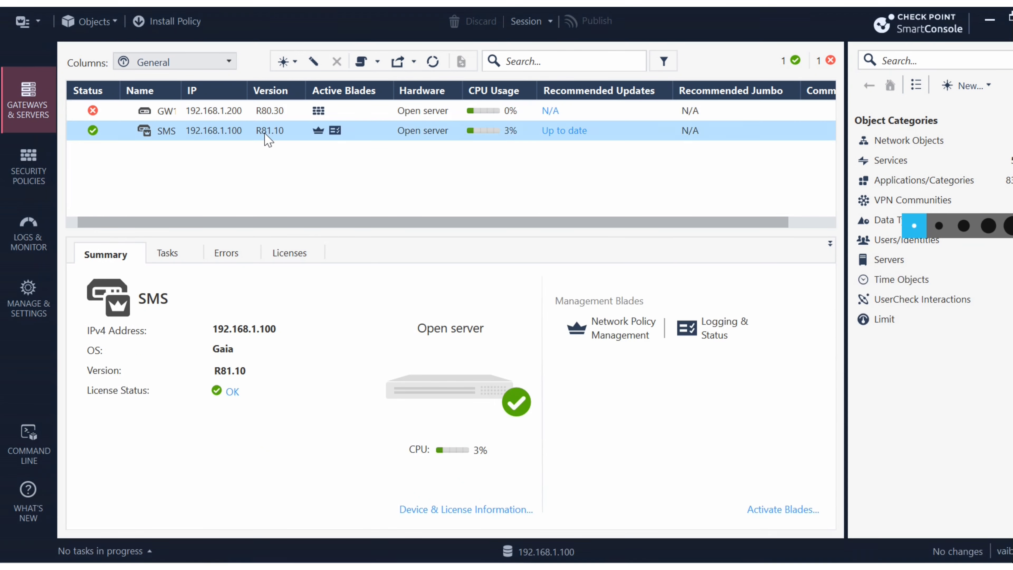
{"action": "left_click", "coordinate": [195, 113]}
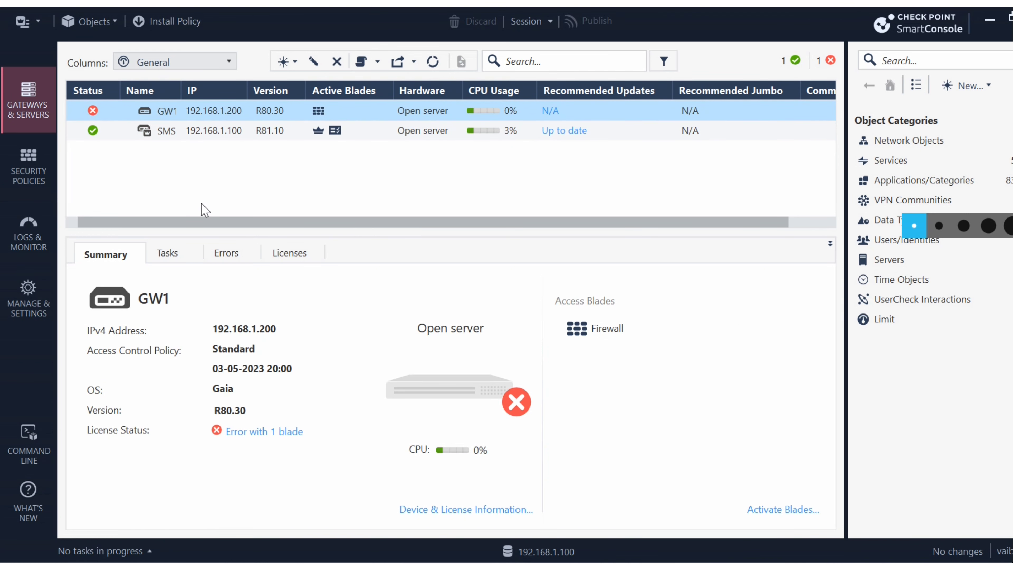
{"action": "left_click", "coordinate": [26, 188]}
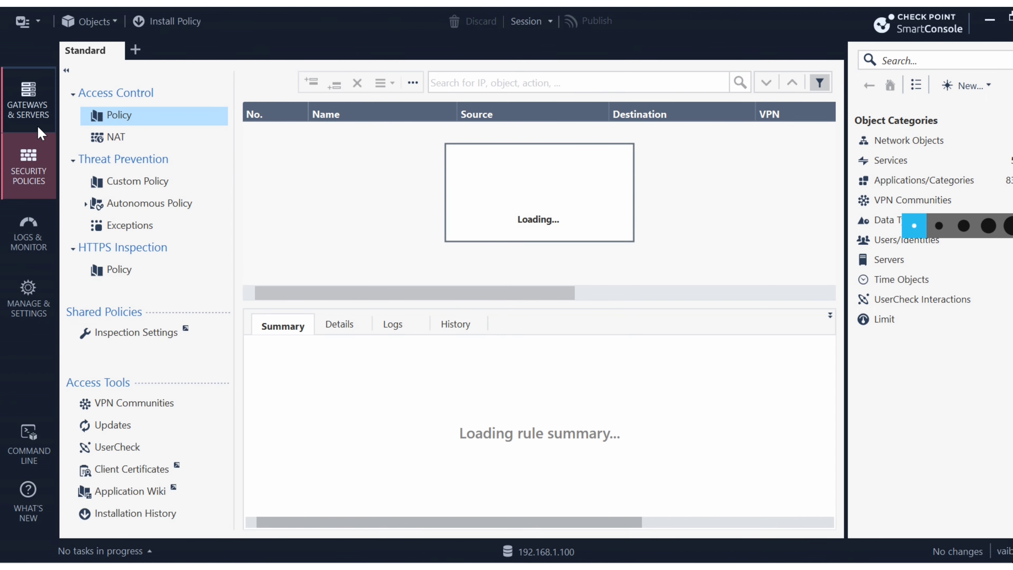
{"action": "left_click", "coordinate": [43, 117]}
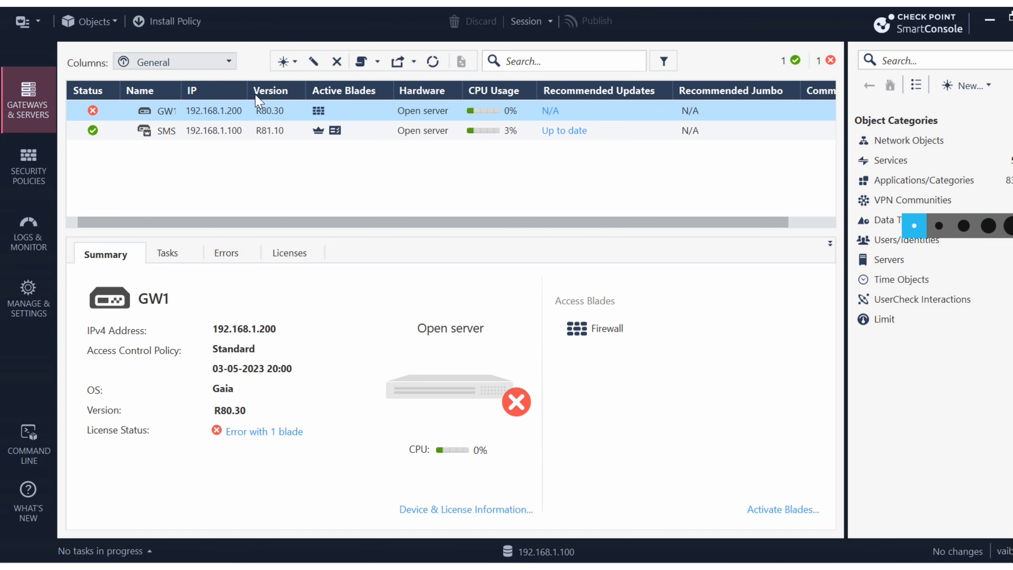
- Widen the IP and Name columns of the gateways list so the full gateway names fit
{"action": "left_click_drag", "start_coordinate": [248, 91], "coordinate": [301, 91]}
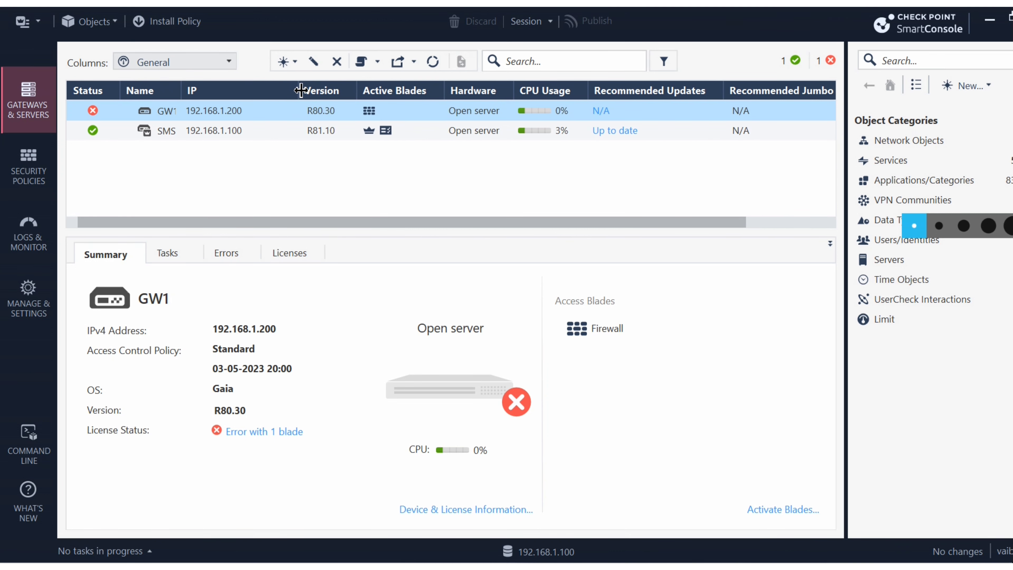
{"action": "left_click_drag", "start_coordinate": [181, 90], "coordinate": [236, 91]}
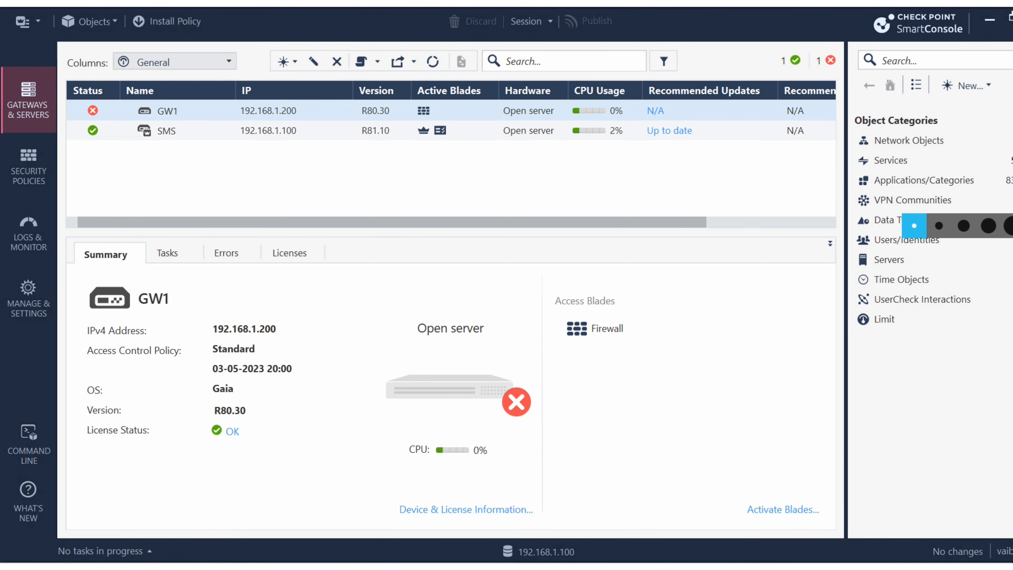
- Bring up Topology.html maximized in the browser and mark the firewall's external interface on the network diagram
{"action": "left_click_drag", "start_coordinate": [303, 562], "coordinate": [485, 168]}
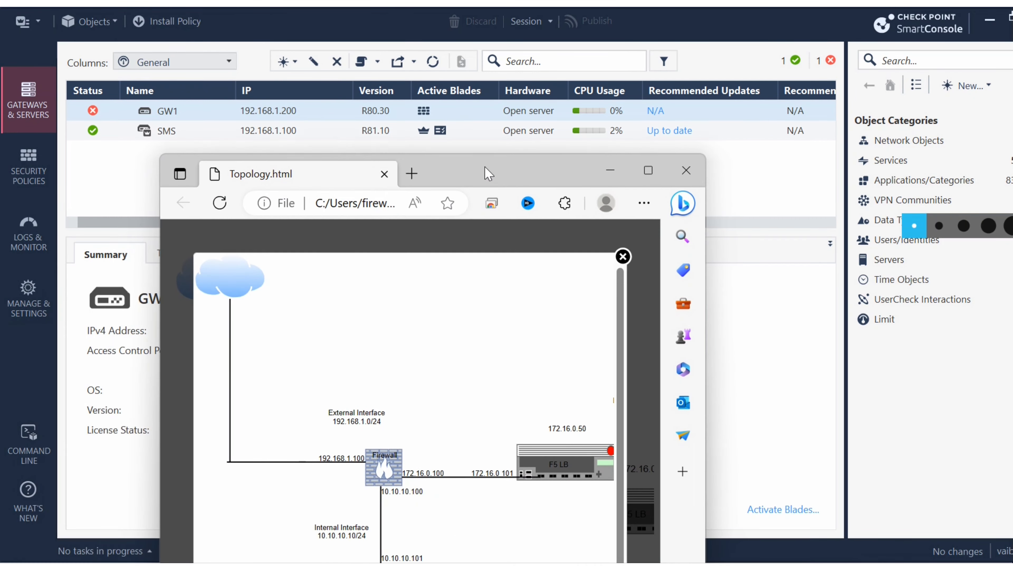
{"action": "left_click", "coordinate": [648, 171]}
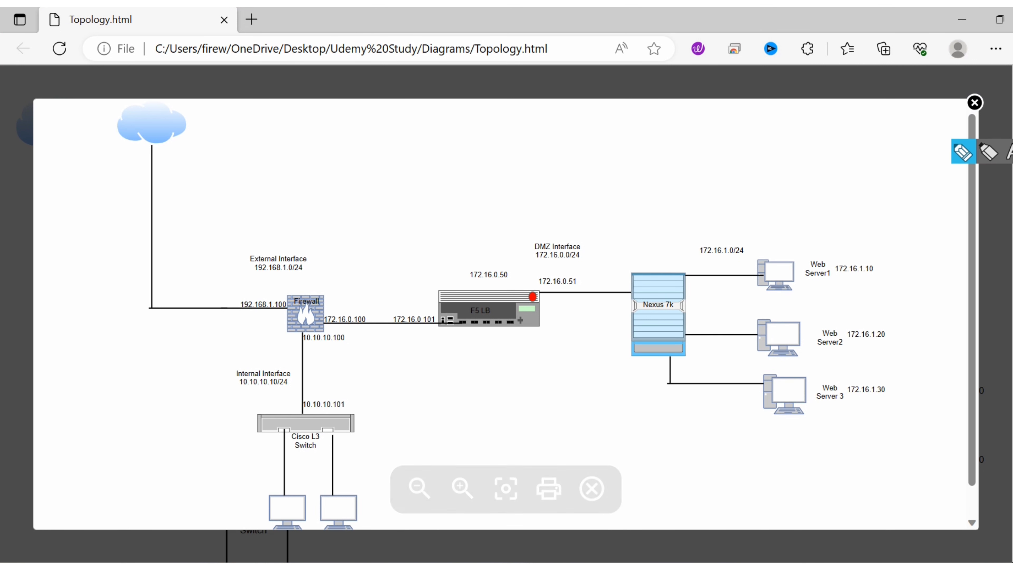
{"action": "left_click", "coordinate": [955, 160]}
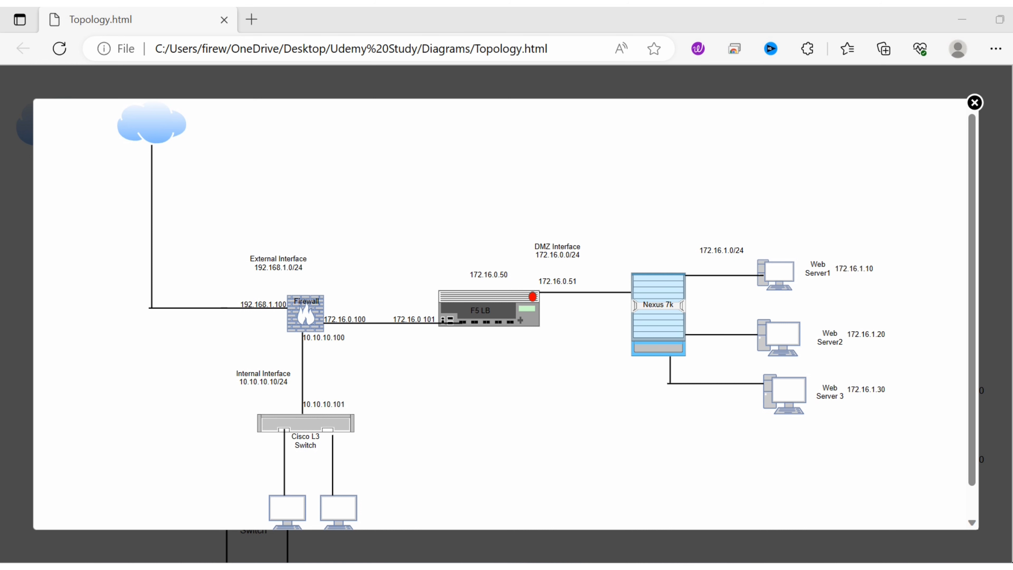
{"action": "left_click_drag", "start_coordinate": [275, 311], "coordinate": [292, 280]}
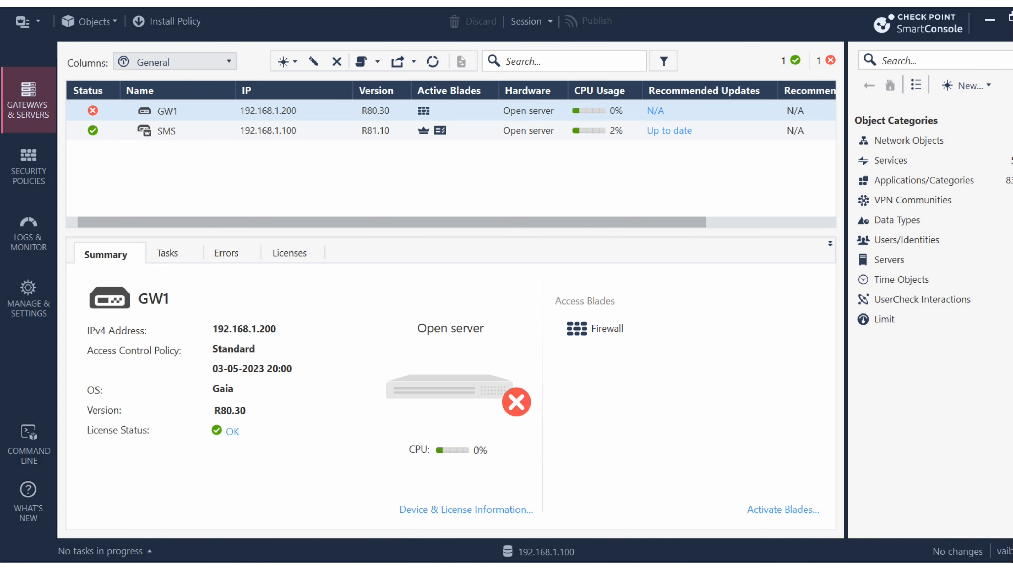
{"action": "mouse_move", "coordinate": [386, 567]}
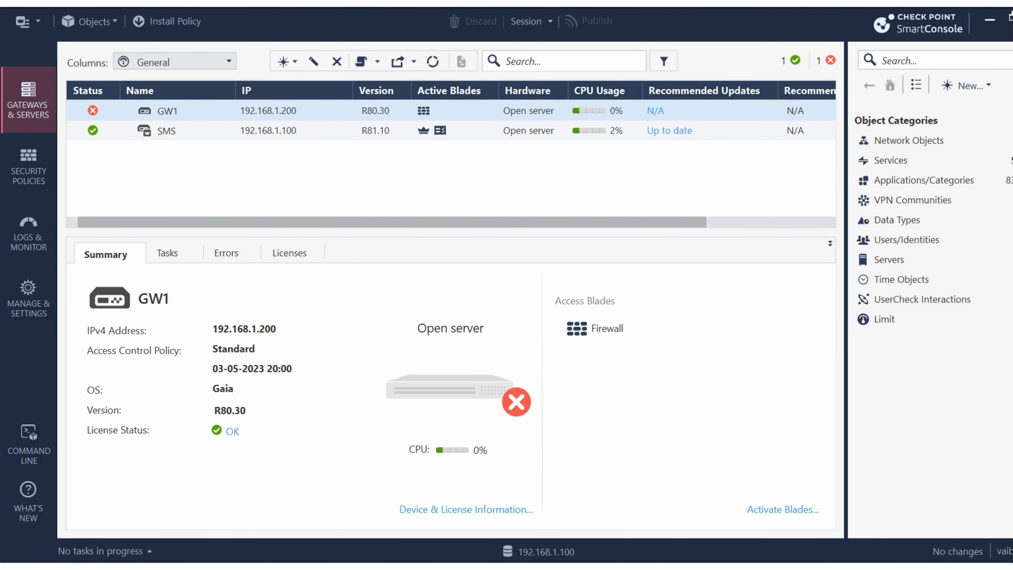
{"action": "type", "text": "https://"}
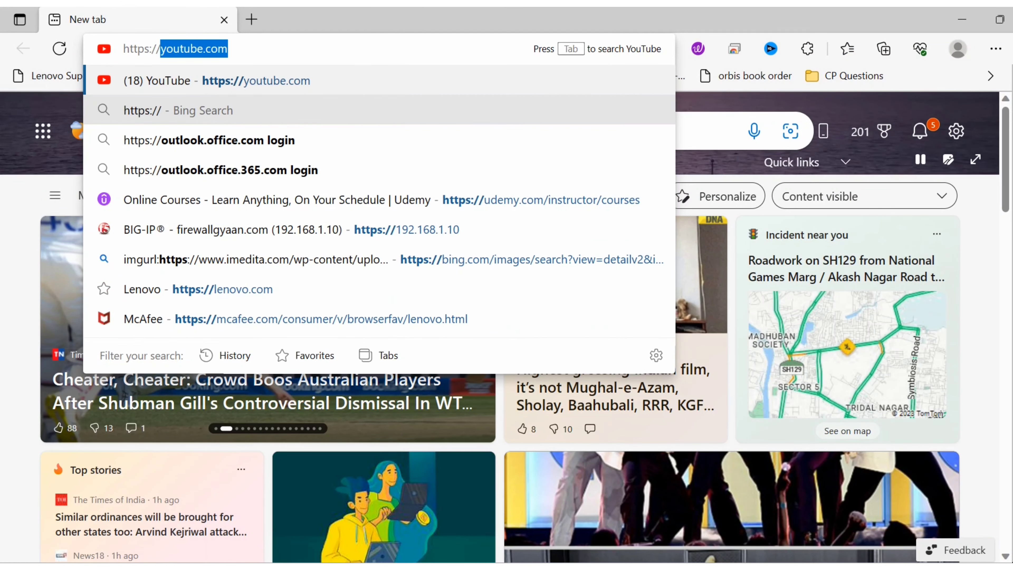
{"action": "type", "text": "192"}
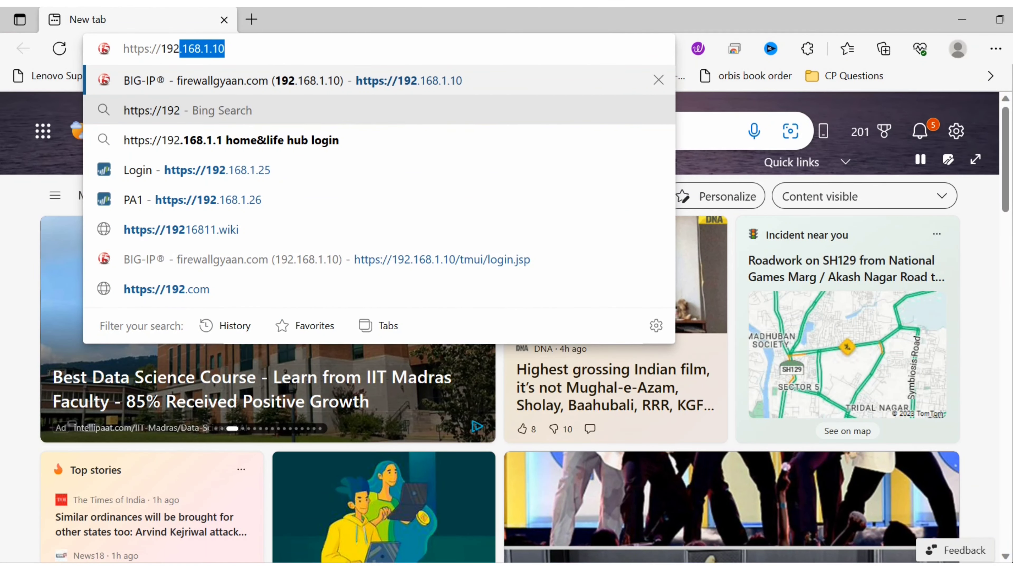
{"action": "type", "text": ".168.1.200"}
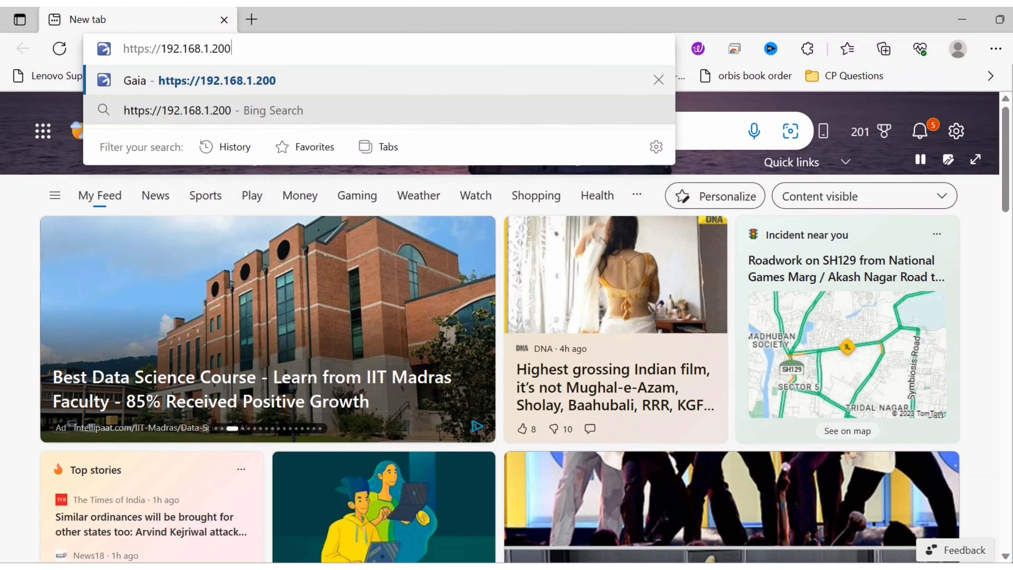
{"action": "key", "text": "Return"}
{"action": "left_click", "coordinate": [296, 393]}
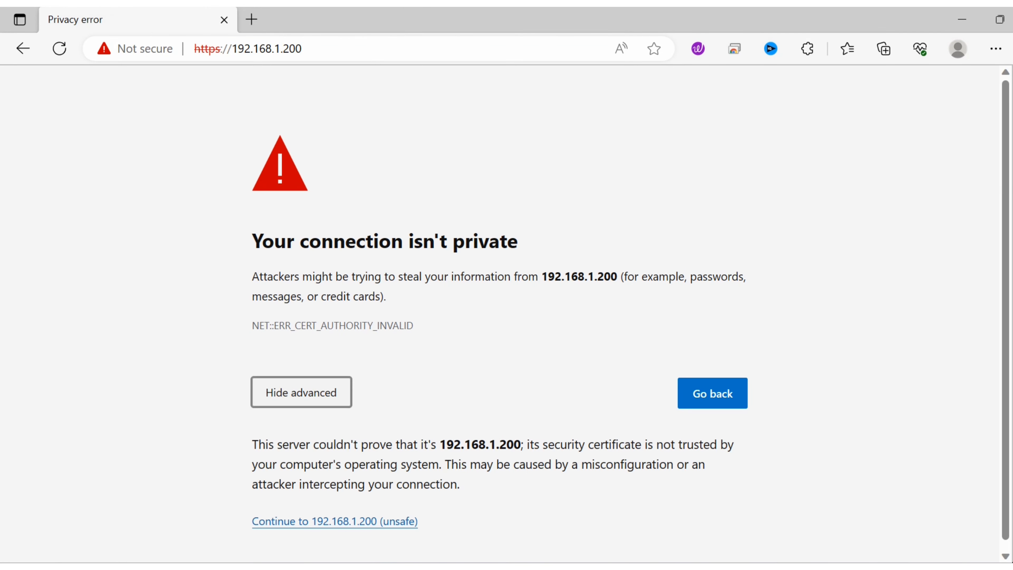
{"action": "left_click", "coordinate": [335, 521]}
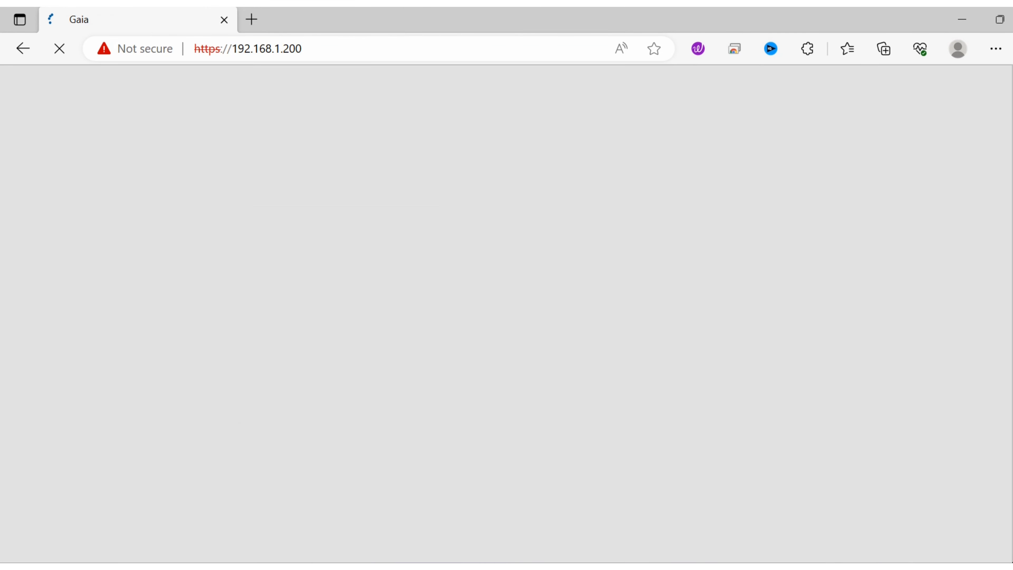
- Log in to the Gaia Portal with the username admin and the account password
{"action": "type", "text": "admin"}
{"action": "key", "text": "Tab"}
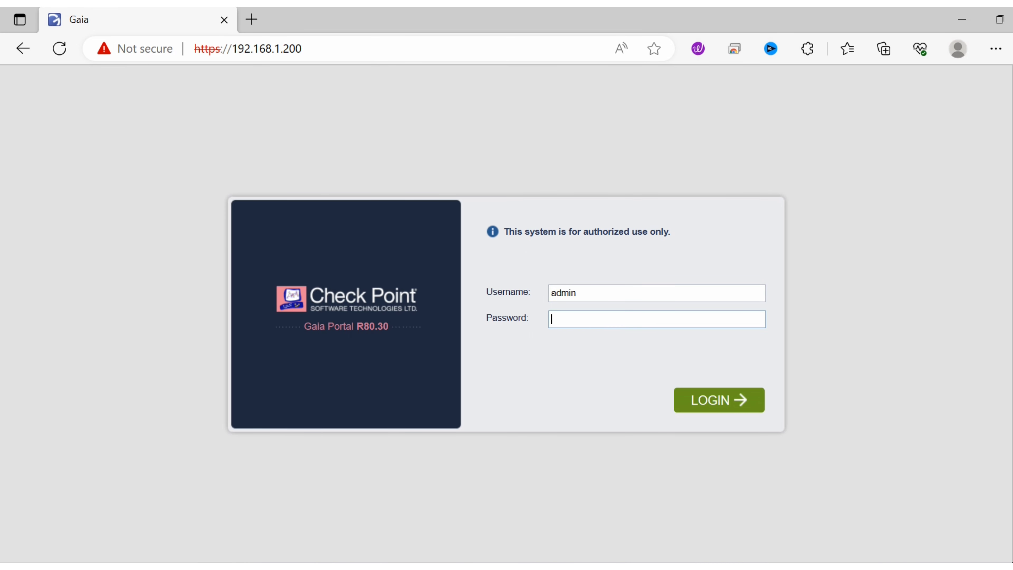
{"action": "type", "text": "admin123"}
{"action": "key", "text": "Return"}
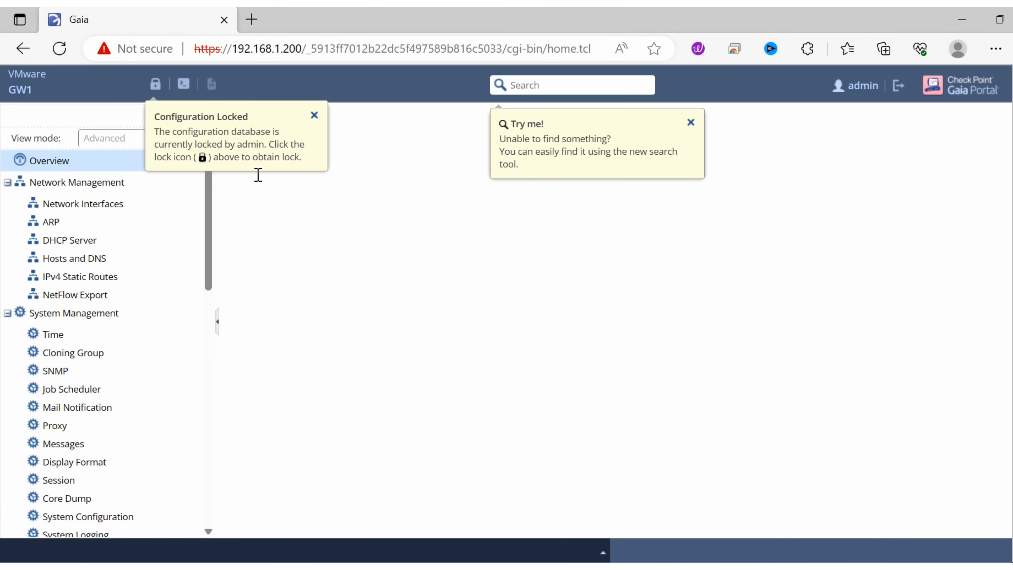
- Override the configuration lock on GW1 and dismiss the search tool tip
{"action": "left_click", "coordinate": [155, 84]}
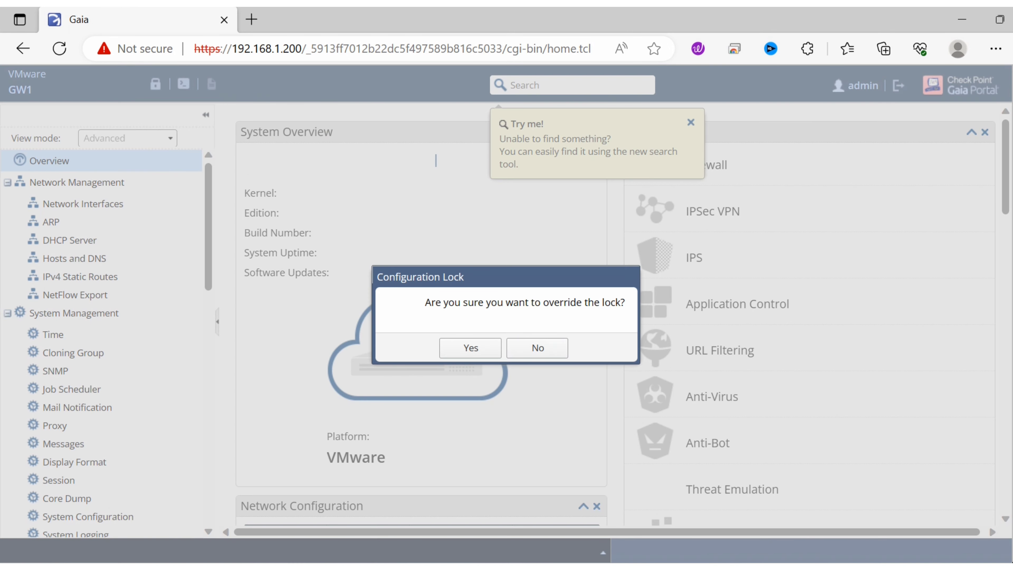
{"action": "left_click", "coordinate": [471, 348]}
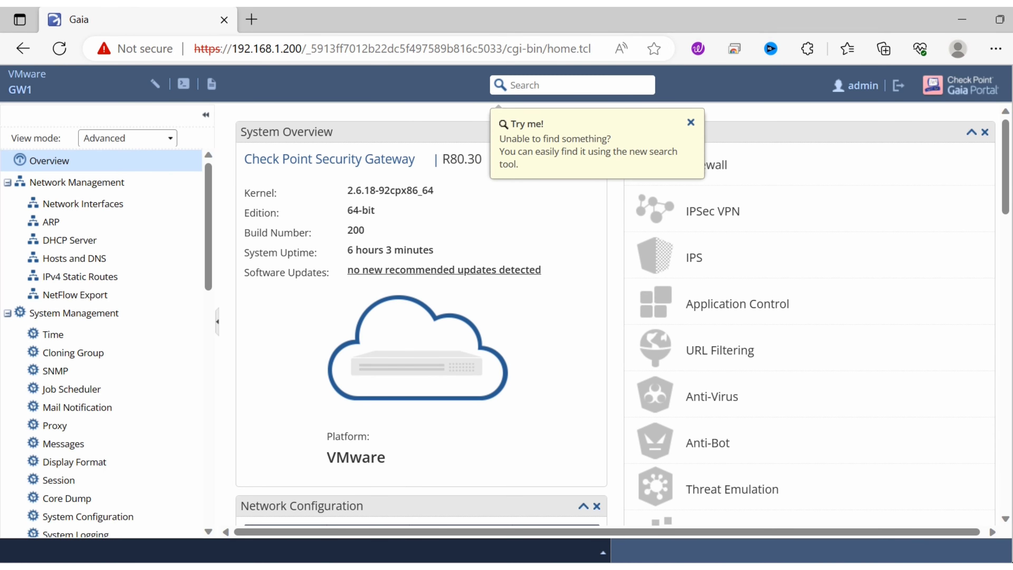
{"action": "left_click", "coordinate": [690, 123]}
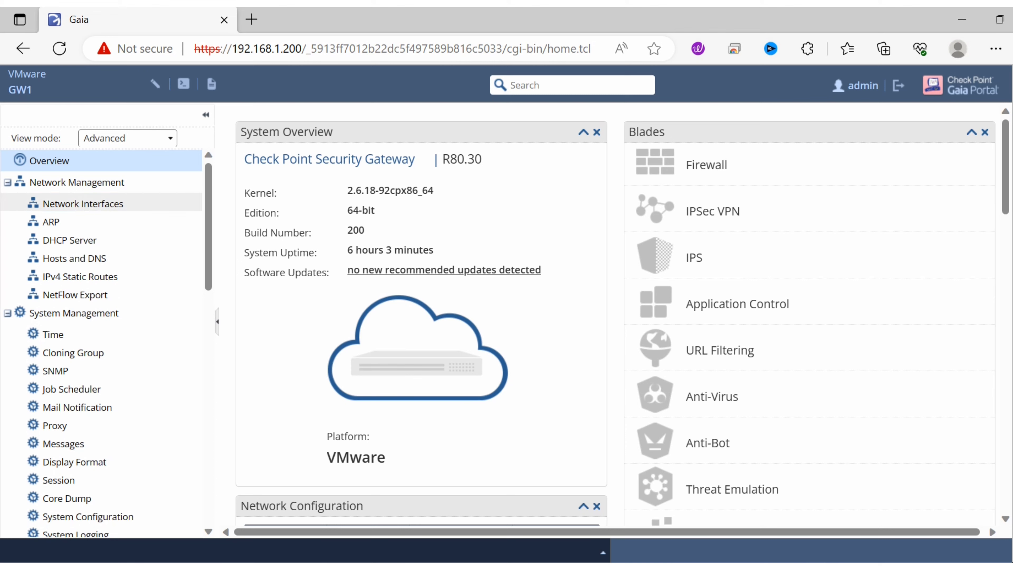
- Open the network interfaces and change eth1's IPv4 address to 172.16.0.100
{"action": "left_click", "coordinate": [118, 204]}
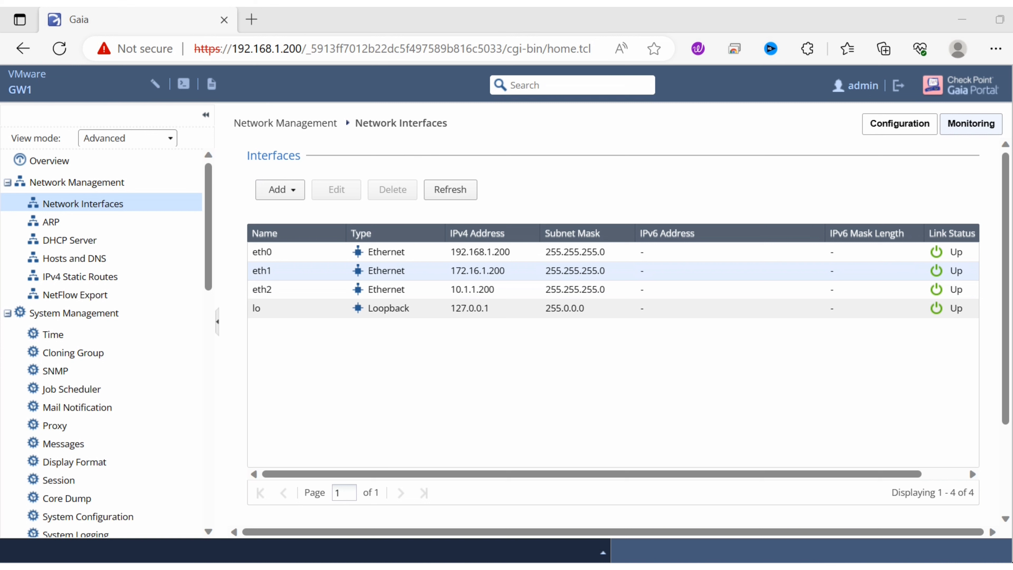
{"action": "left_click", "coordinate": [295, 271]}
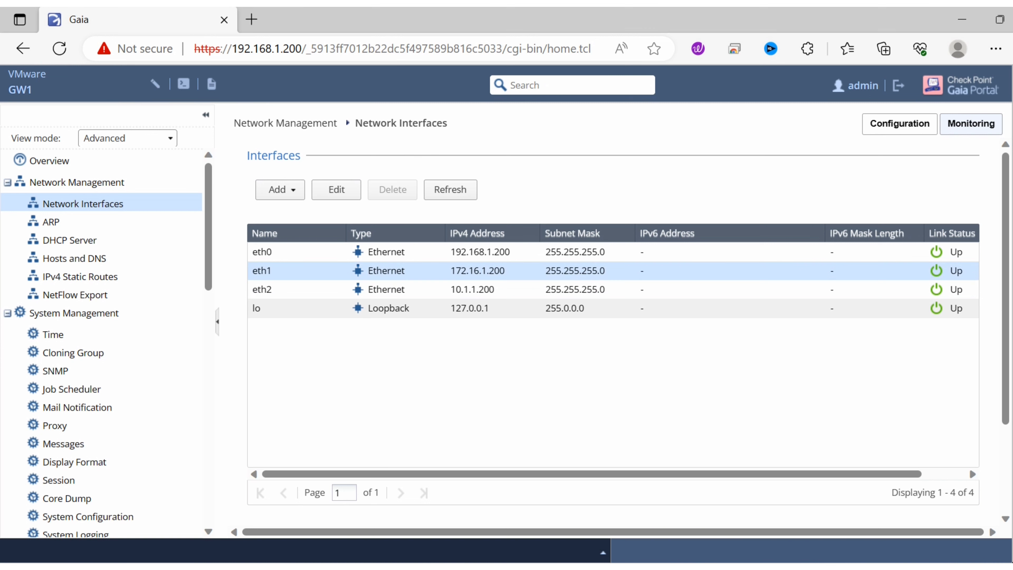
{"action": "left_click", "coordinate": [336, 190]}
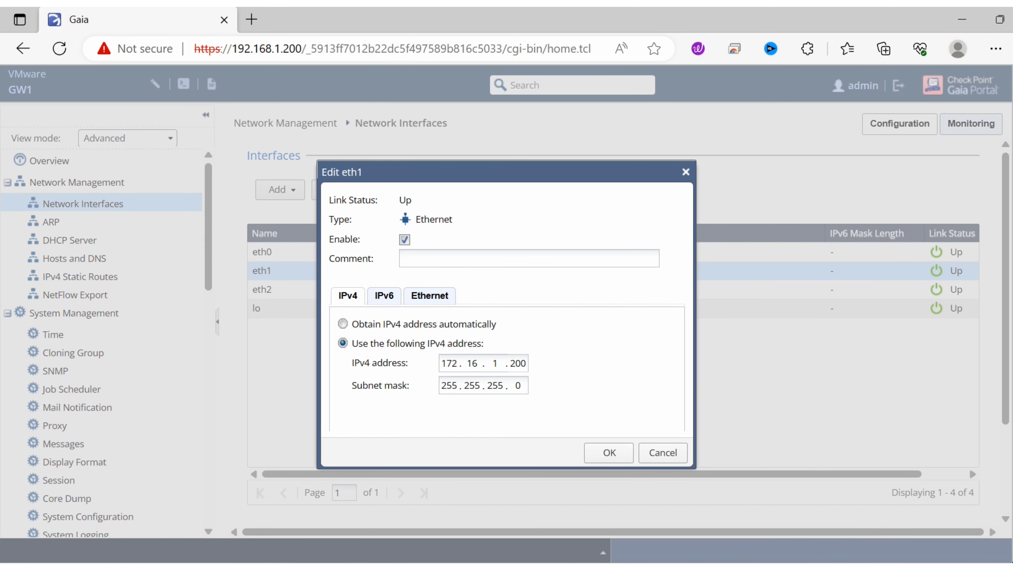
{"action": "key", "text": "BackSpace"}
{"action": "key", "text": "BackSpace"}
{"action": "key", "text": "BackSpace"}
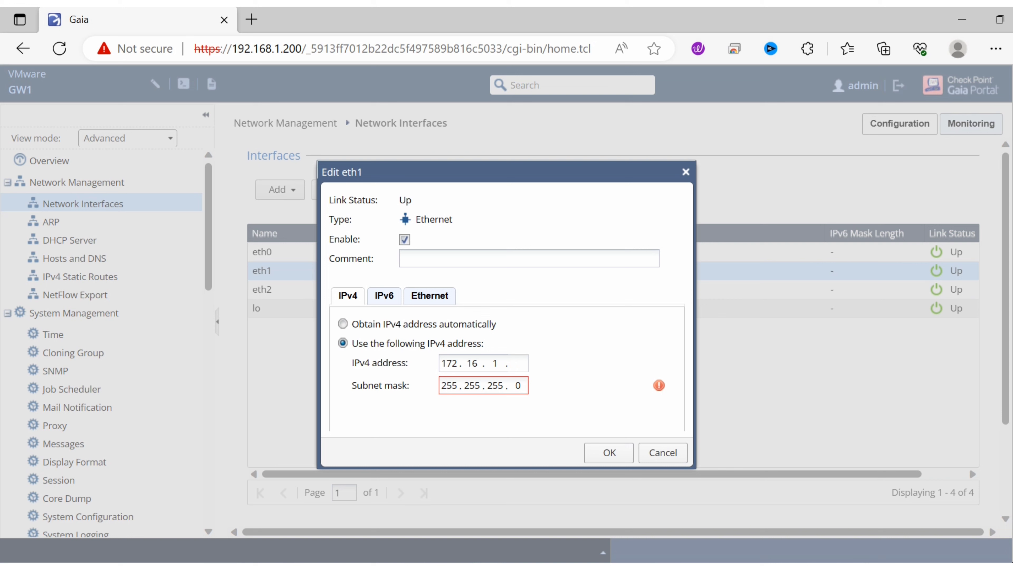
{"action": "key", "text": "BackSpace"}
{"action": "key", "text": "BackSpace"}
{"action": "key", "text": "BackSpace"}
{"action": "key", "text": "BackSpace"}
{"action": "type", "text": "6.0."}
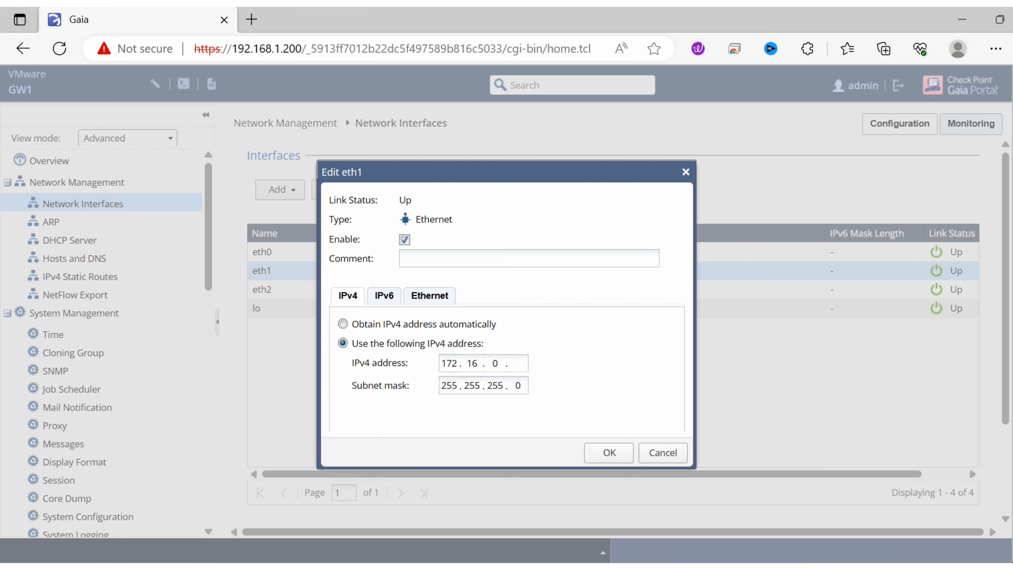
{"action": "type", "text": "100"}
- Examine eth1's hardware address in its Ethernet settings and return to the IPv4 settings
{"action": "left_click", "coordinate": [429, 296]}
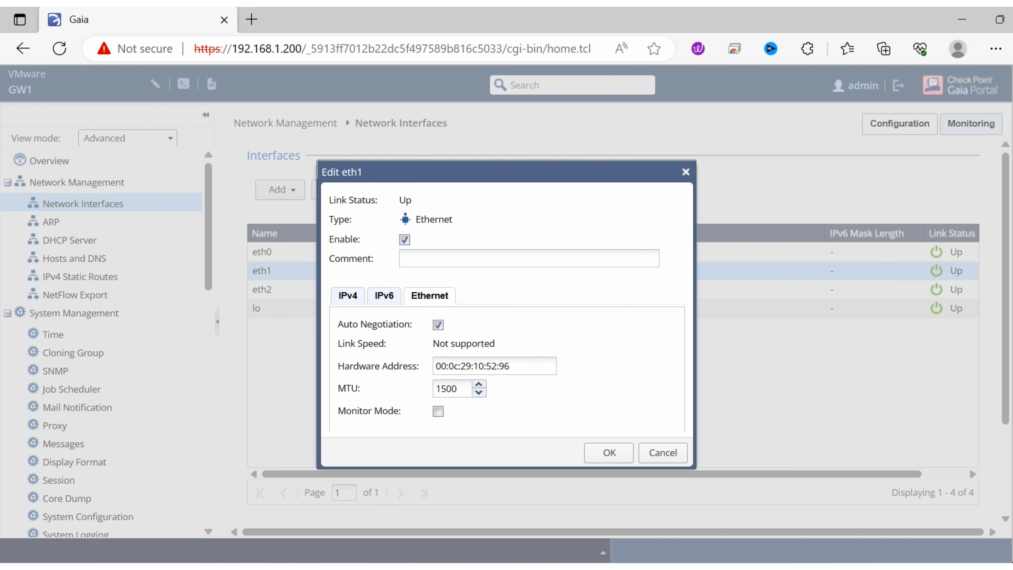
{"action": "left_click_drag", "start_coordinate": [511, 366], "coordinate": [435, 366]}
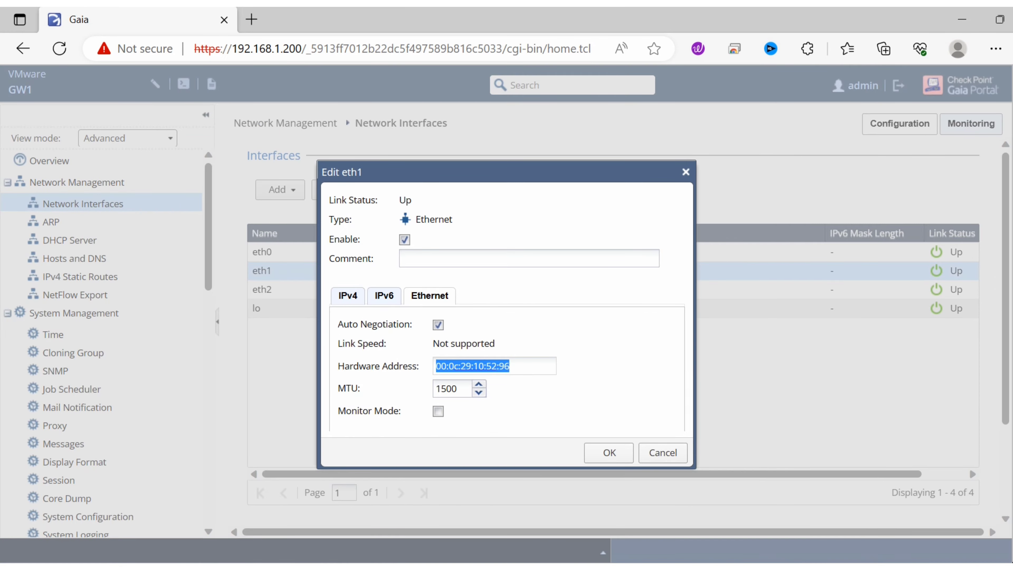
{"action": "left_click", "coordinate": [347, 295]}
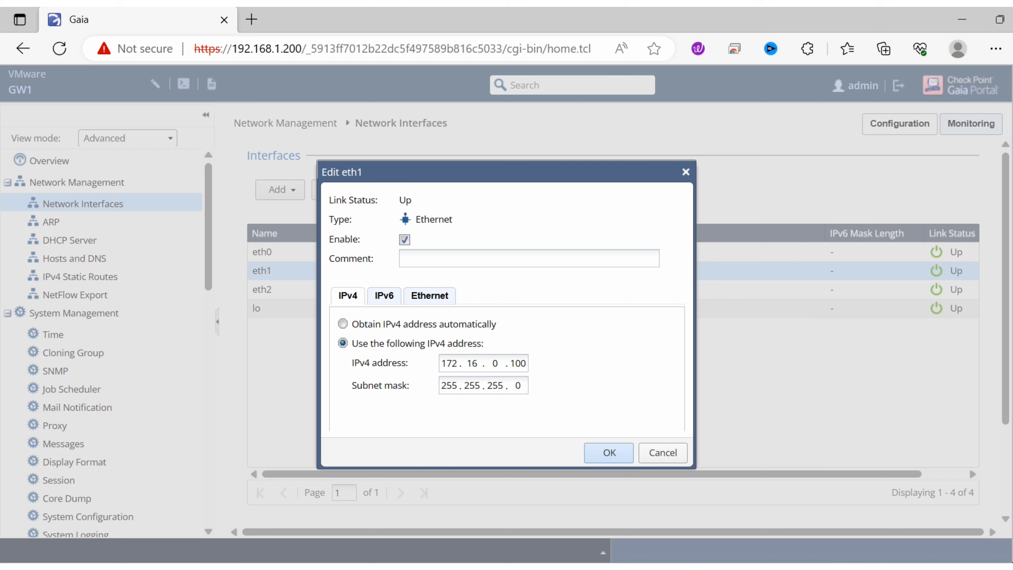
- Add the comment "DMZ Interface" to eth1 and save the interface
{"action": "left_click", "coordinate": [450, 259]}
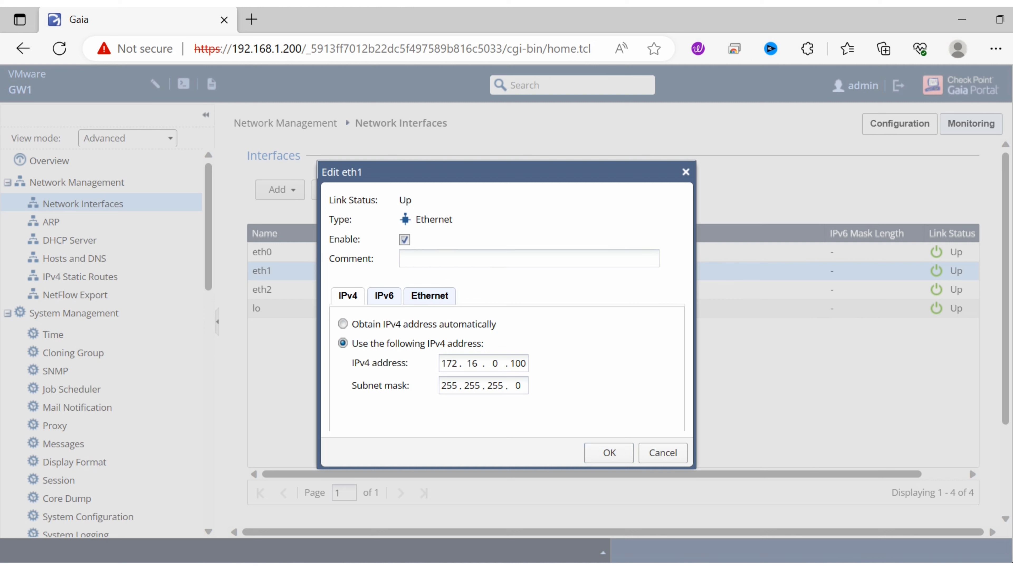
{"action": "type", "text": "DMZ Interface"}
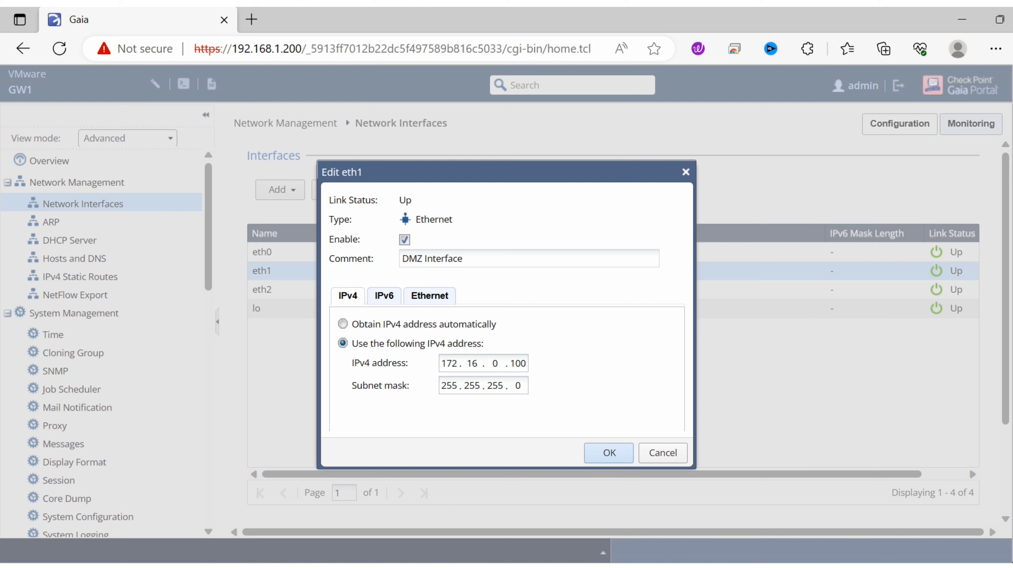
{"action": "left_click", "coordinate": [609, 452]}
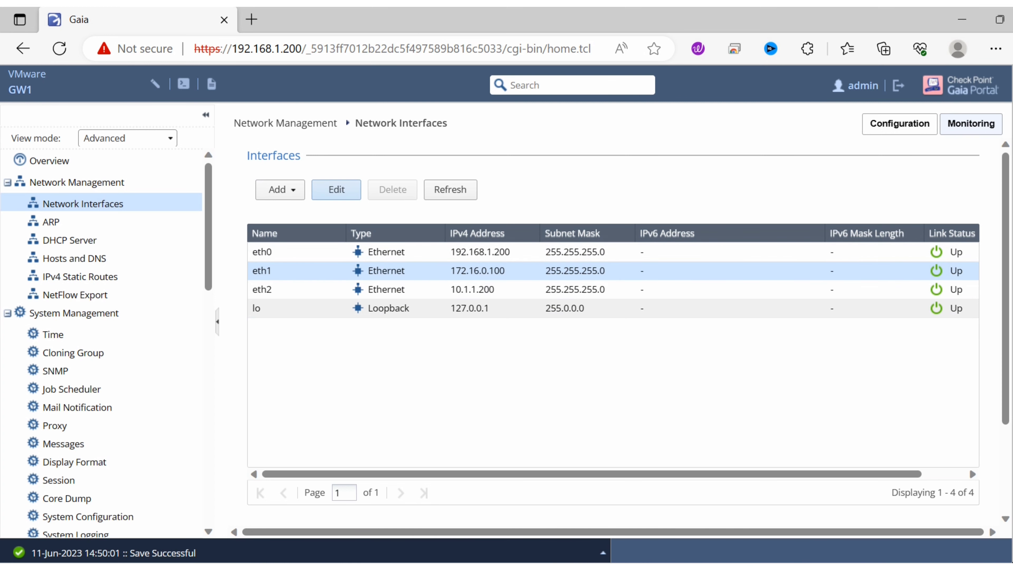
- Reopen eth1's settings to check the comment, interface type and IPv4 address, and close them without changes
{"action": "left_click", "coordinate": [336, 189]}
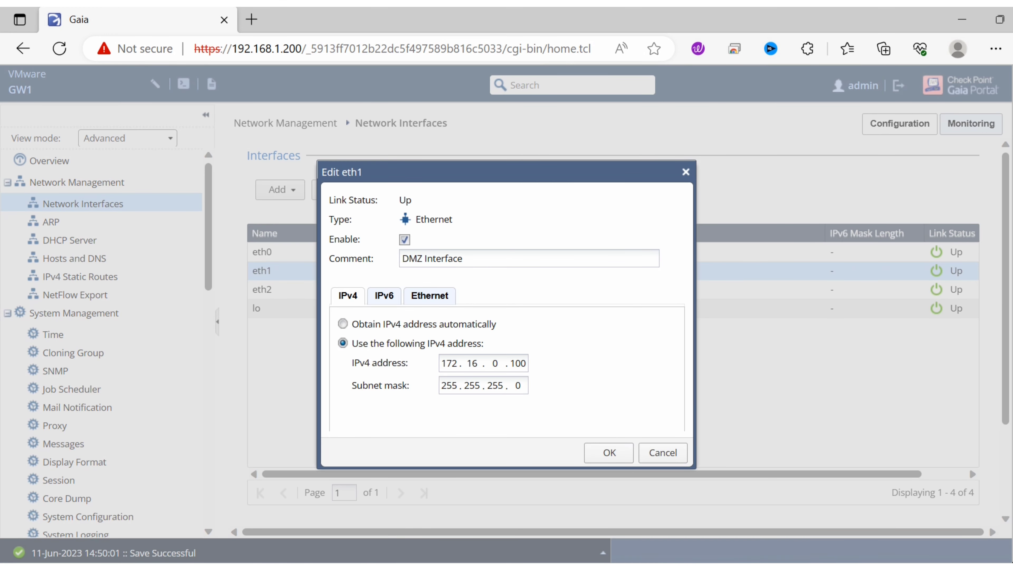
{"action": "left_click_drag", "start_coordinate": [416, 220], "coordinate": [456, 219]}
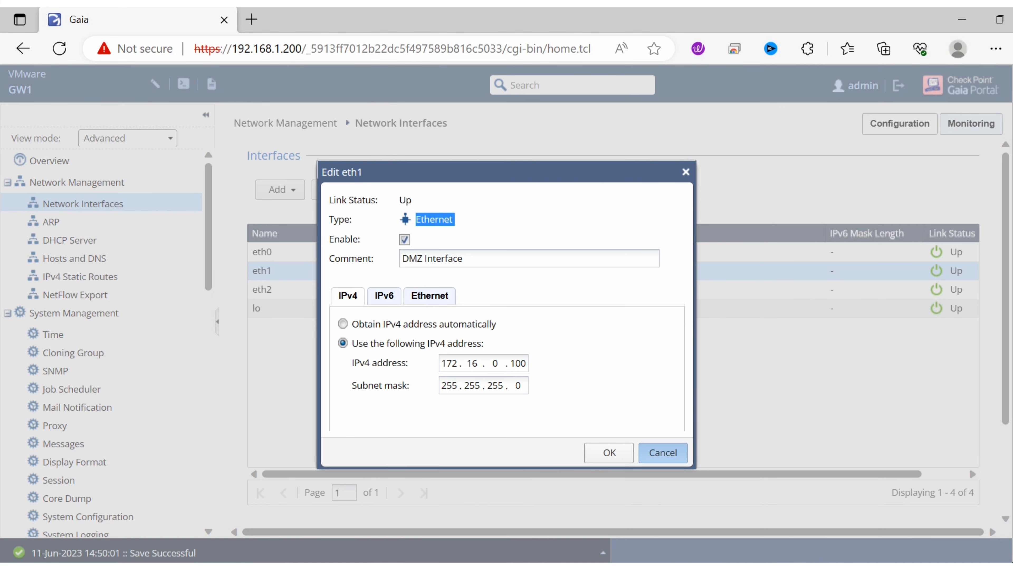
{"action": "left_click", "coordinate": [663, 452]}
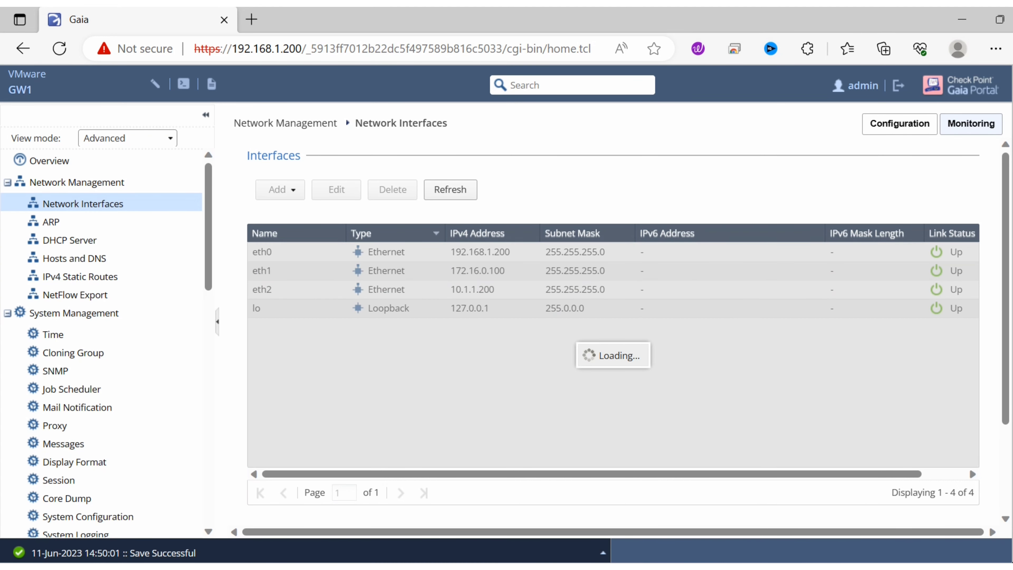
- Set eth2's IPv4 address to 10.10.10.100, add the comment "Internal Interface", and save the interface
{"action": "left_click", "coordinate": [336, 189]}
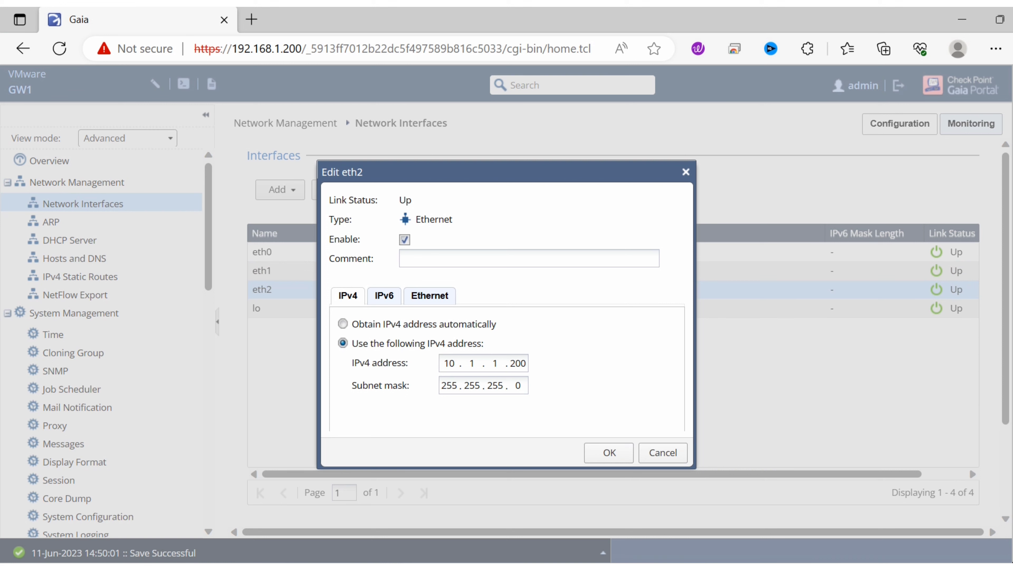
{"action": "type", "text": "0"}
{"action": "left_click", "coordinate": [498, 363]}
{"action": "type", "text": "0"}
{"action": "left_click", "coordinate": [516, 363]}
{"action": "key", "text": "BackSpace"}
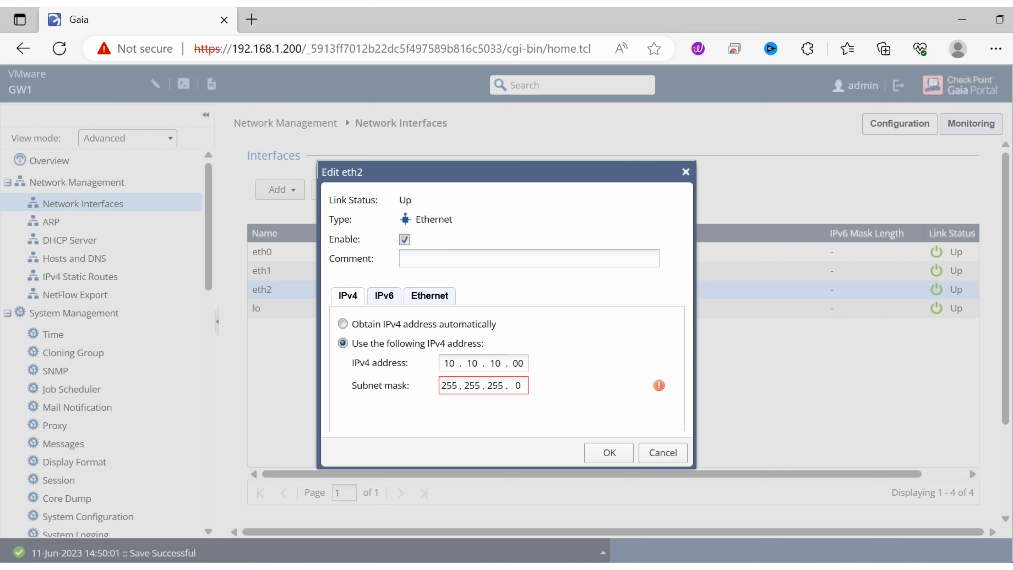
{"action": "type", "text": "1"}
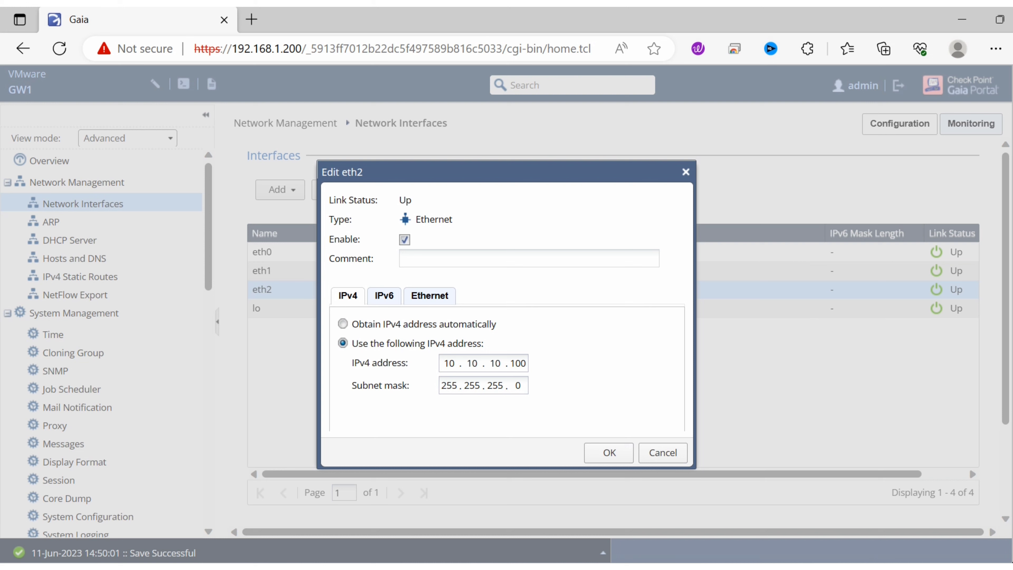
{"action": "type", "text": "Internal Interface"}
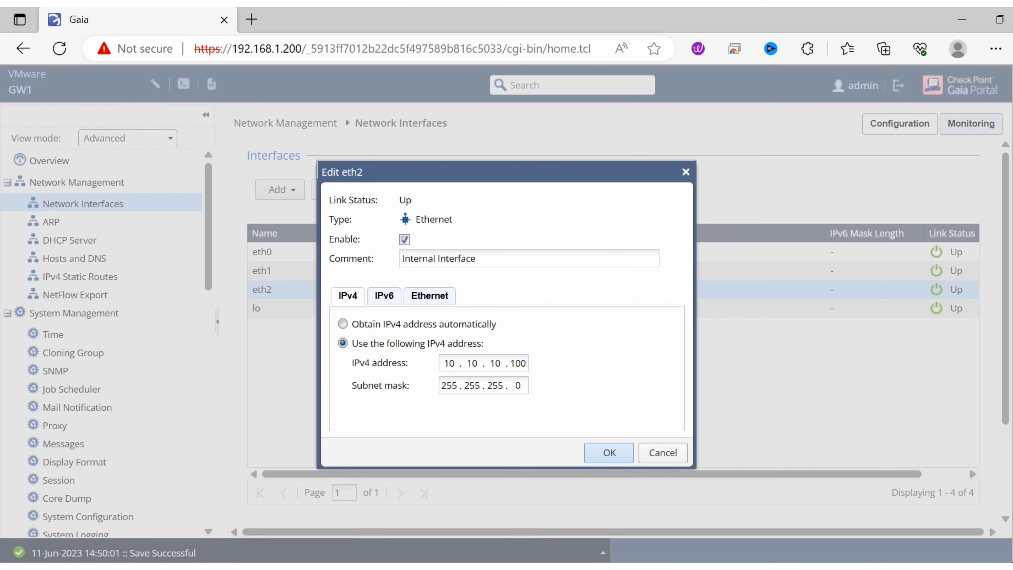
{"action": "key", "text": "Return"}
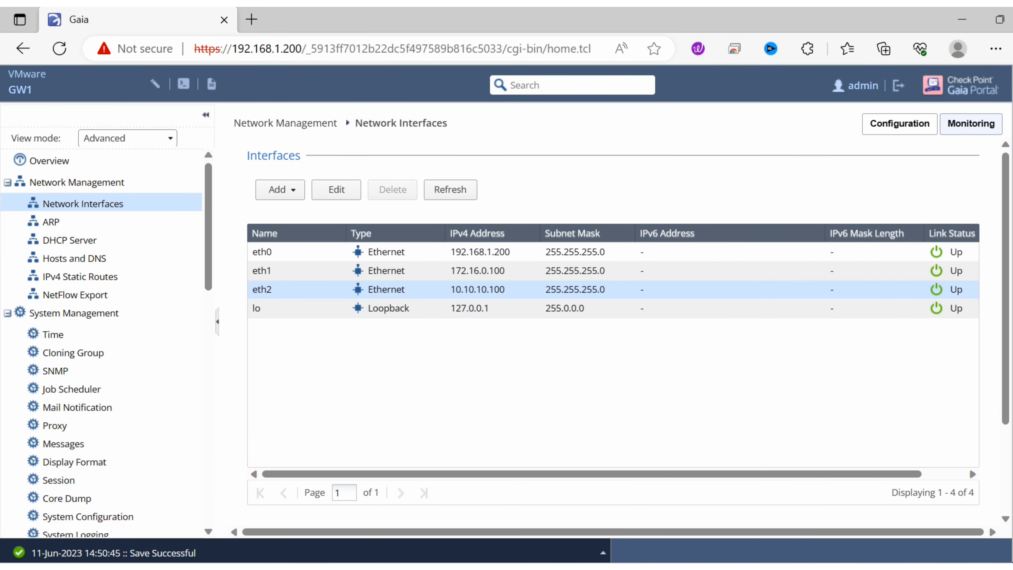
- Open eth0 for editing, add the comment "External Interface", and save the interface
{"action": "left_click", "coordinate": [262, 252]}
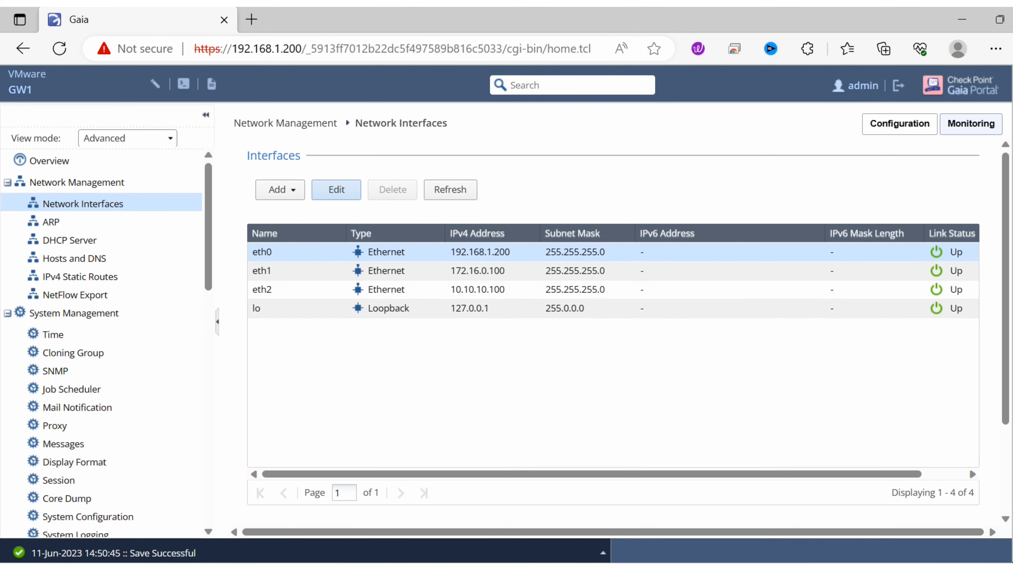
{"action": "left_click", "coordinate": [336, 190]}
{"action": "left_click", "coordinate": [471, 348]}
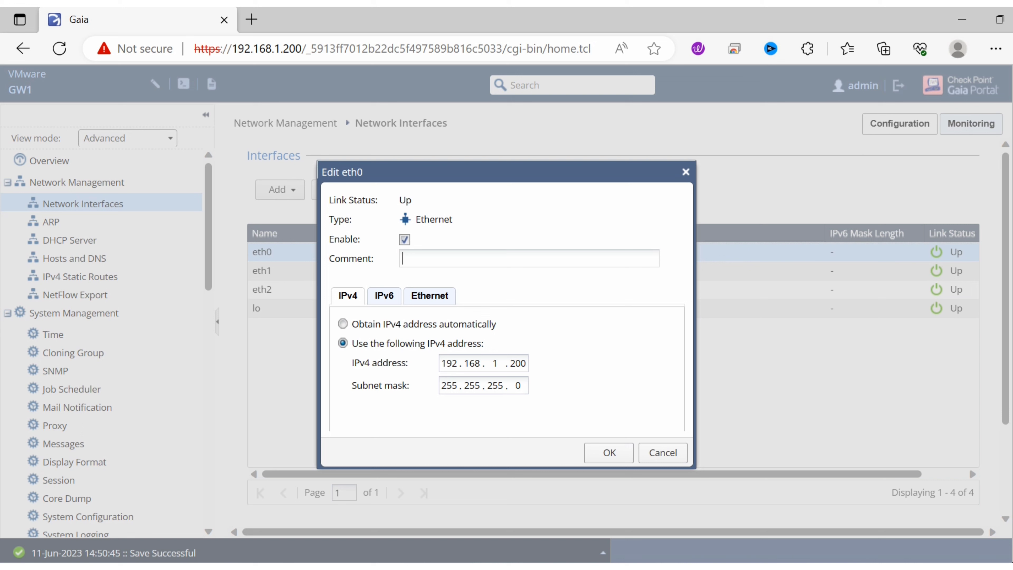
{"action": "type", "text": "External Interface"}
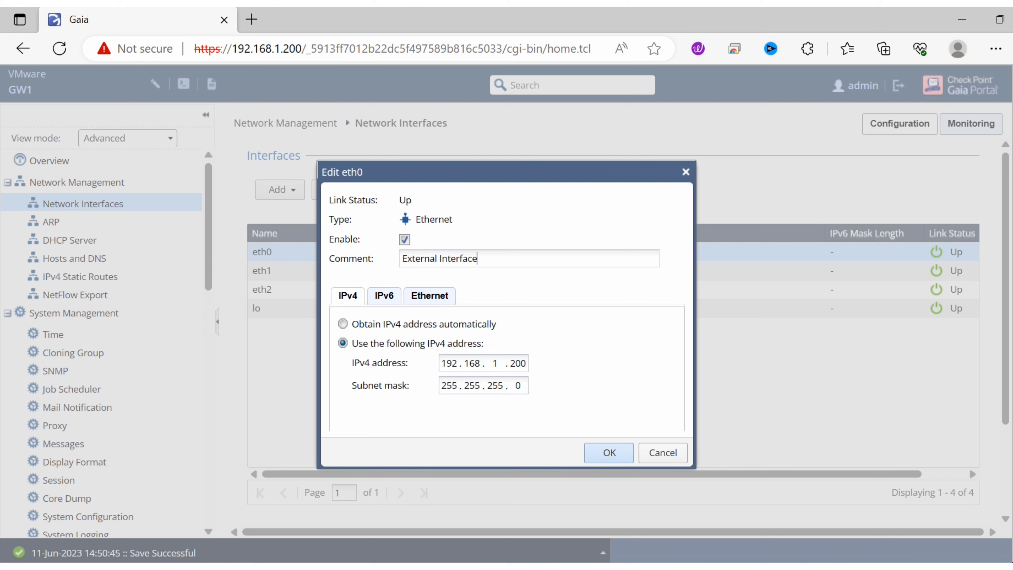
{"action": "key", "text": "Return"}
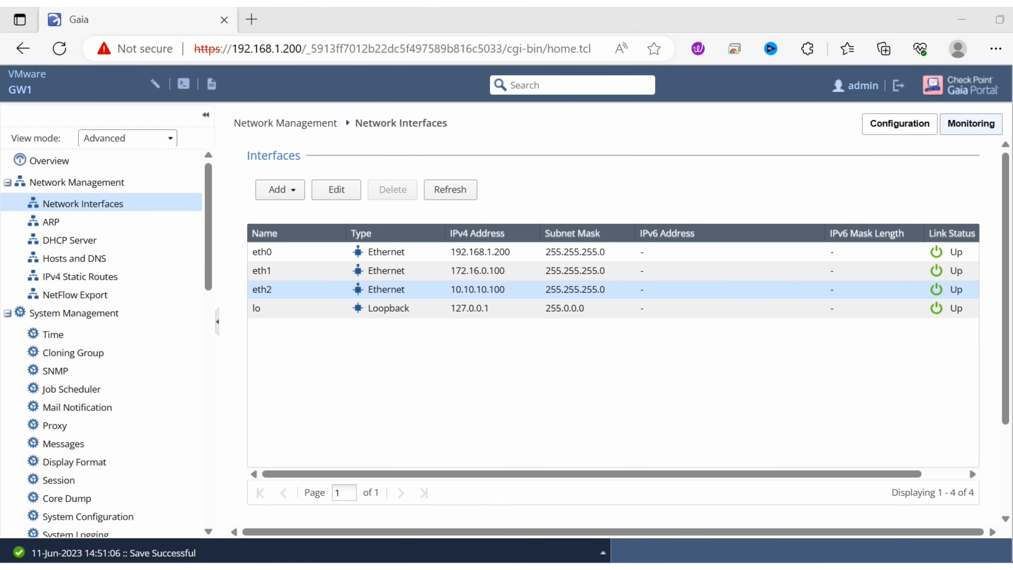
{"action": "left_click_drag", "start_coordinate": [1012, 276], "coordinate": [638, 123]}
{"action": "left_click", "coordinate": [773, 122]}
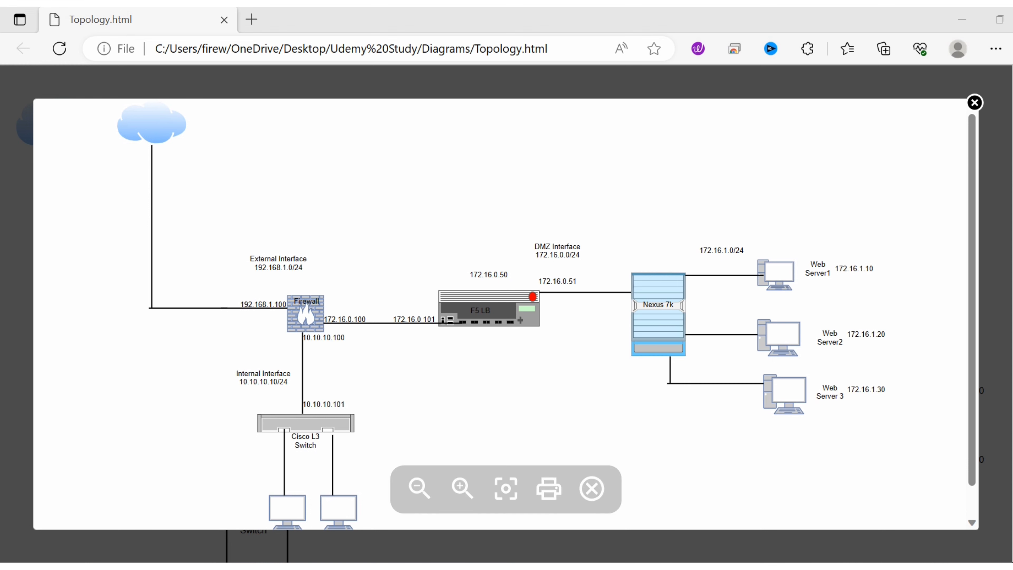
- Switch to VMware Workstation and open the GW1 virtual machine's settings at its first network adapter
{"action": "mouse_move", "coordinate": [507, 567]}
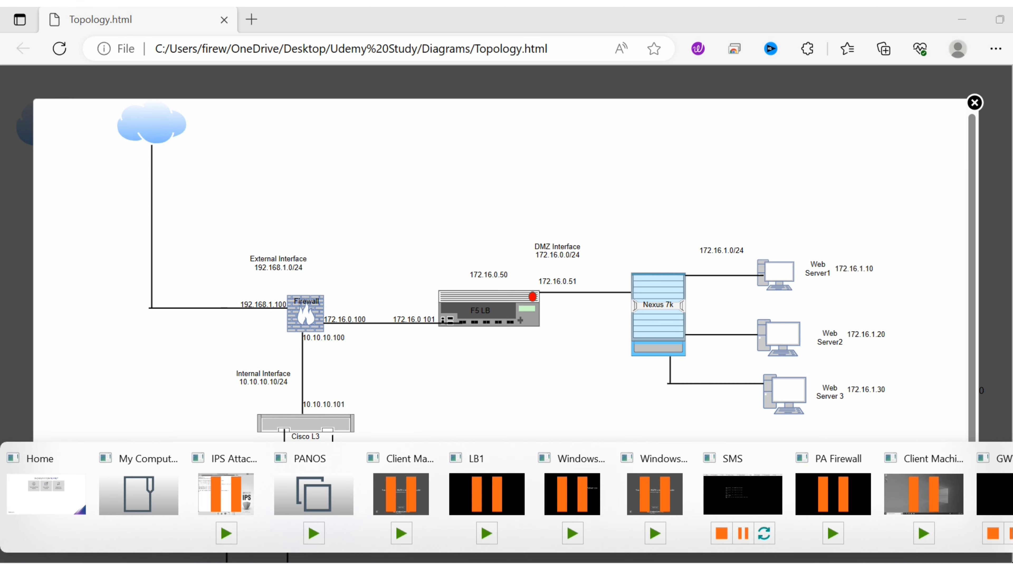
{"action": "left_click", "coordinate": [46, 495]}
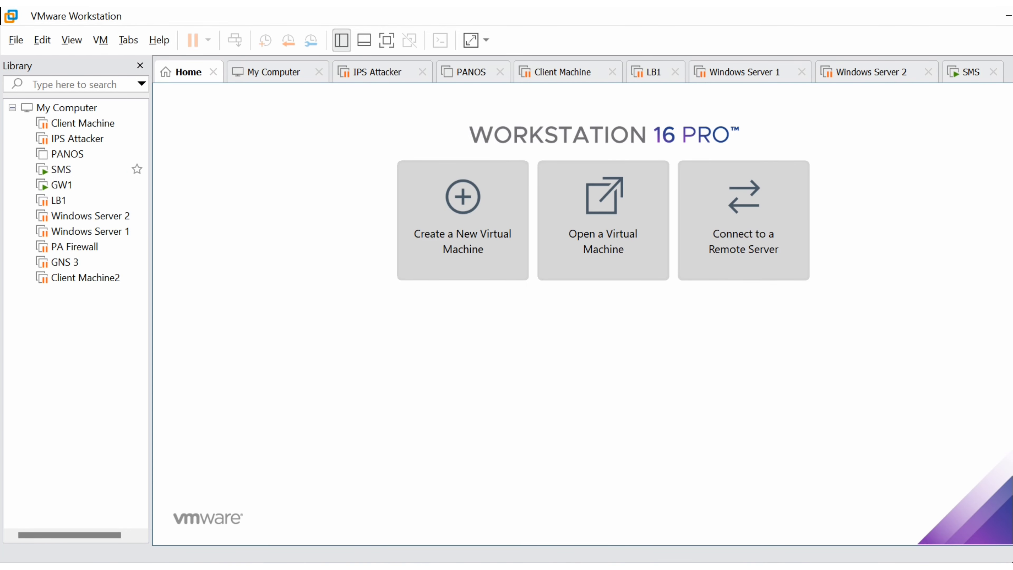
{"action": "left_click", "coordinate": [63, 186]}
{"action": "right_click", "coordinate": [64, 185]}
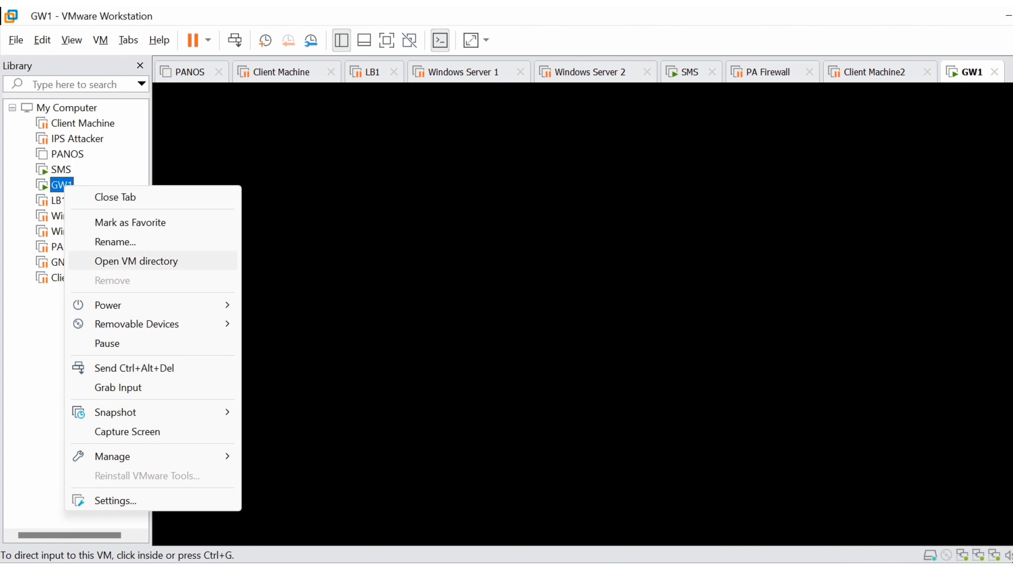
{"action": "mouse_move", "coordinate": [119, 305]}
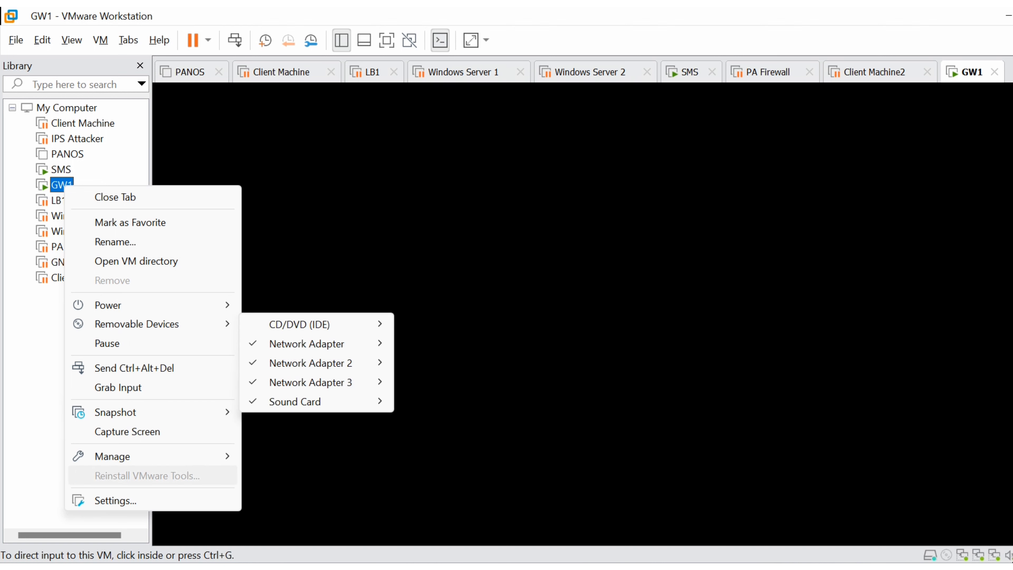
{"action": "left_click", "coordinate": [115, 500]}
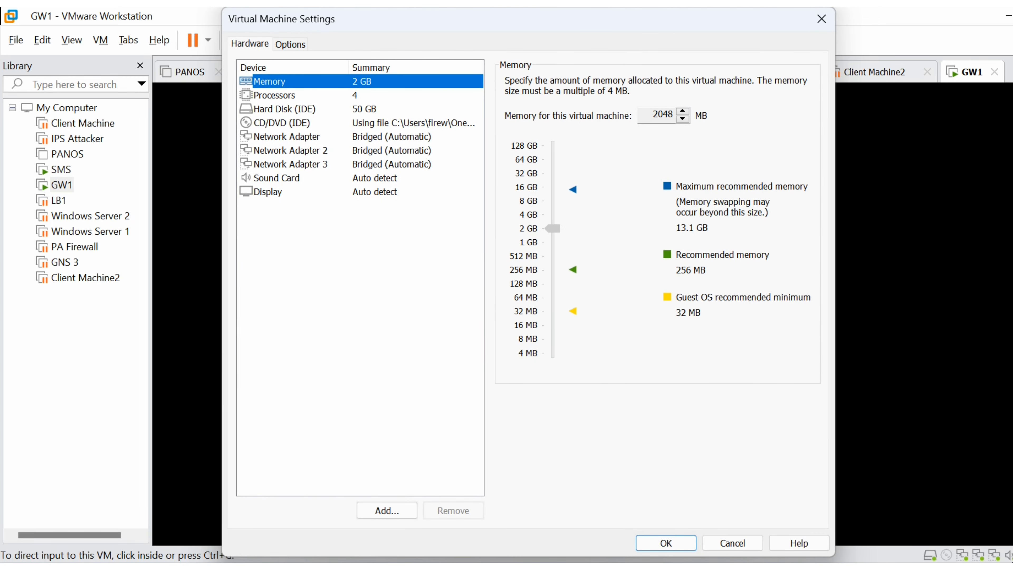
{"action": "left_click", "coordinate": [287, 137]}
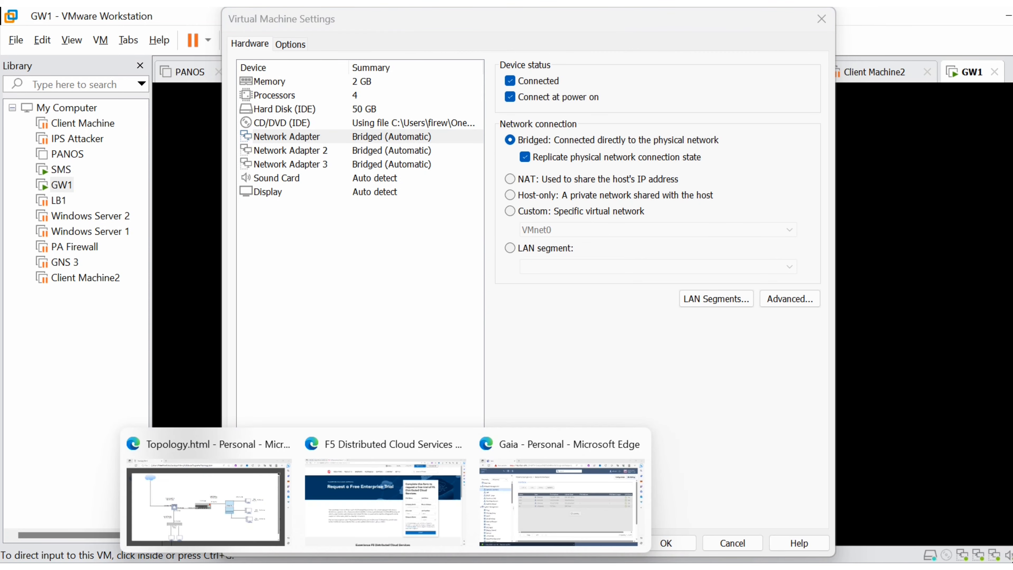
- Switch to the topology diagram in Edge and handwrite "Brid" beside the firewall's external link and "Nat" beside its DMZ link
{"action": "left_click", "coordinate": [204, 504]}
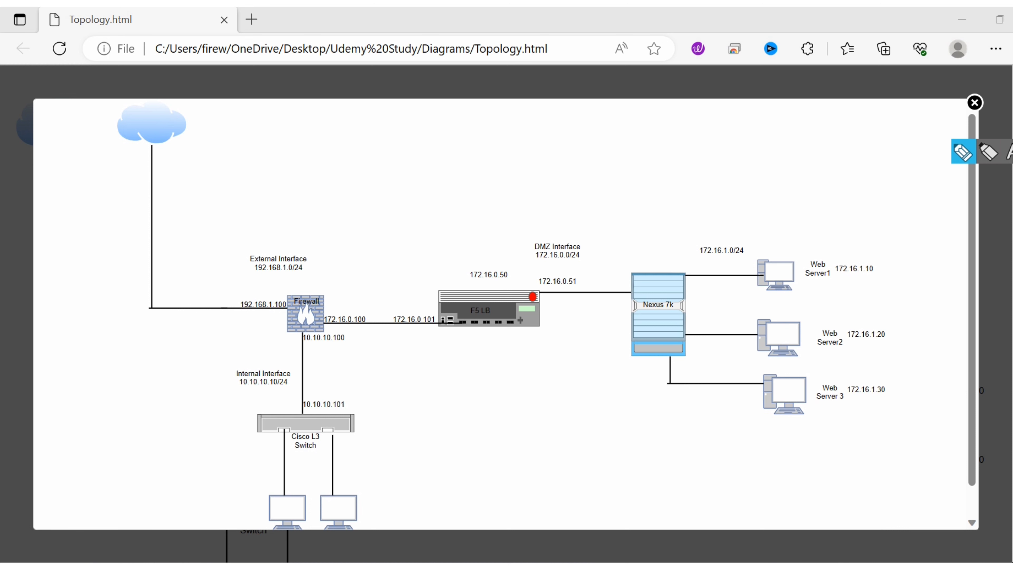
{"action": "mouse_move", "coordinate": [242, 329]}
{"action": "left_mouse_down"}
{"action": "mouse_move", "coordinate": [250, 316]}
{"action": "mouse_move", "coordinate": [262, 329]}
{"action": "mouse_move", "coordinate": [262, 321]}
{"action": "left_mouse_up"}
{"action": "left_click_drag", "start_coordinate": [269, 302], "coordinate": [267, 326]}
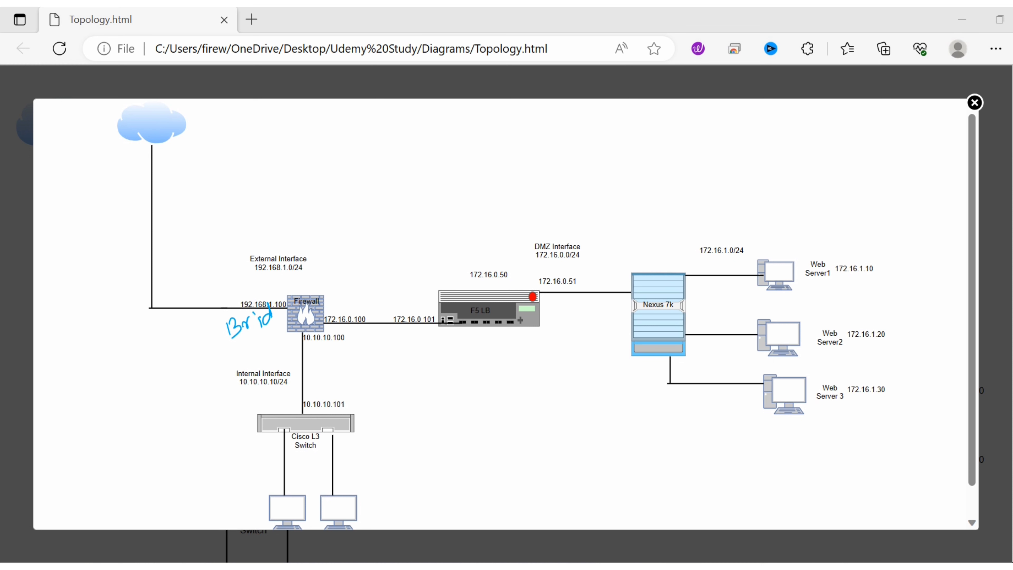
{"action": "mouse_move", "coordinate": [341, 307]}
{"action": "left_mouse_down"}
{"action": "mouse_move", "coordinate": [351, 285]}
{"action": "mouse_move", "coordinate": [359, 300]}
{"action": "mouse_move", "coordinate": [371, 270]}
{"action": "left_mouse_up"}
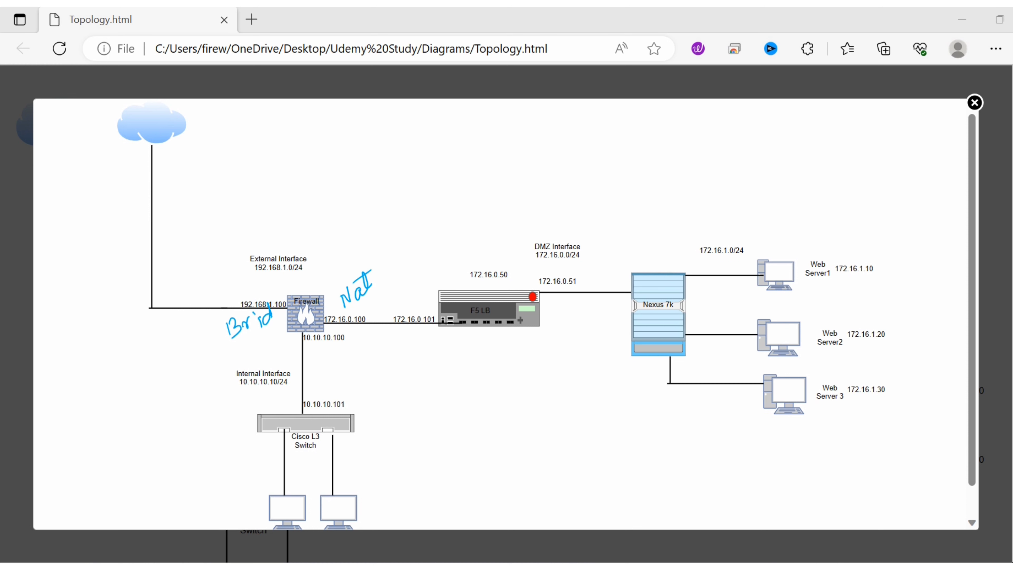
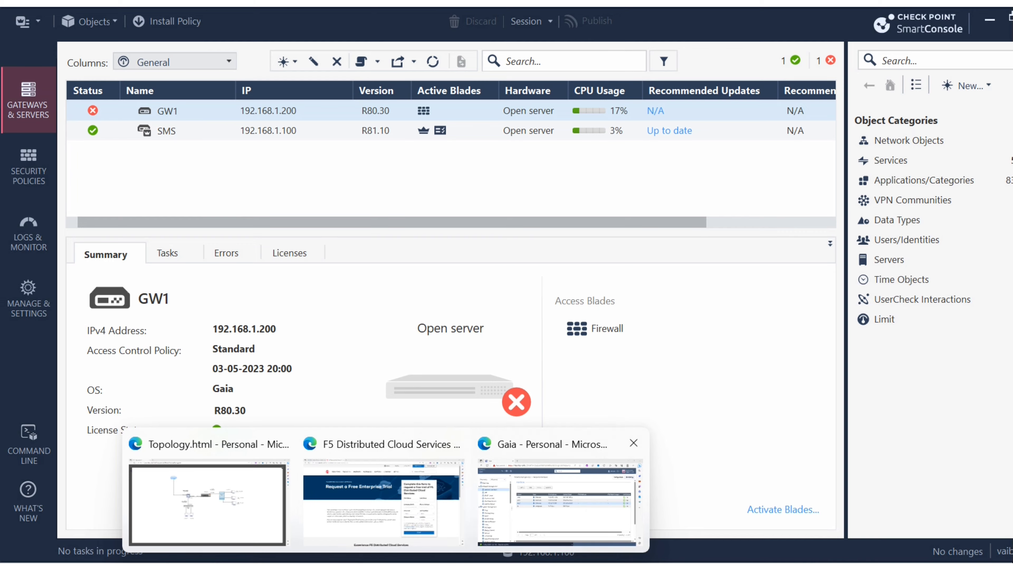
- Switch to the Gaia Portal in Edge, open eth0's Ethernet settings, and copy its hardware address
{"action": "left_click", "coordinate": [560, 501]}
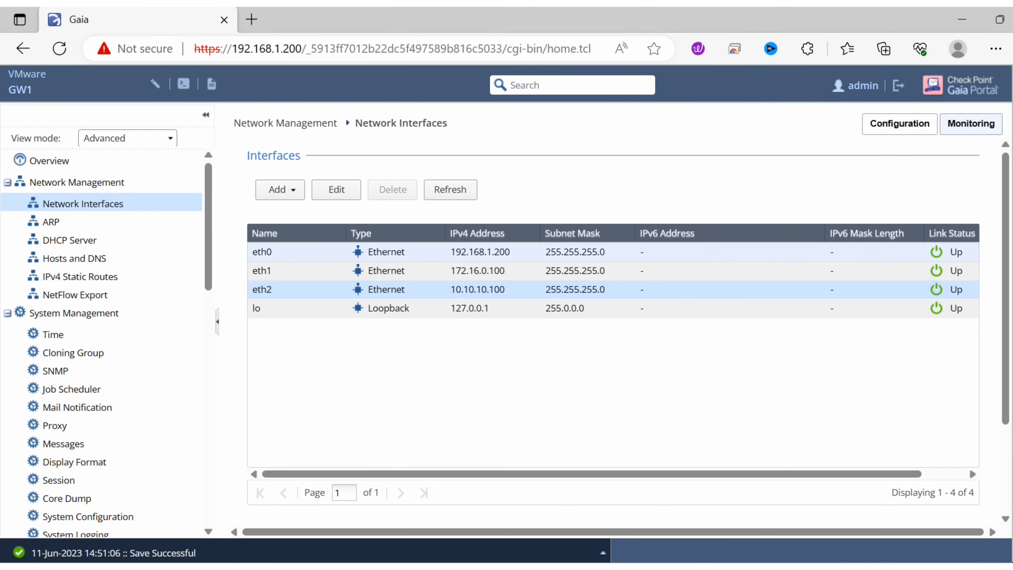
{"action": "left_click", "coordinate": [262, 252]}
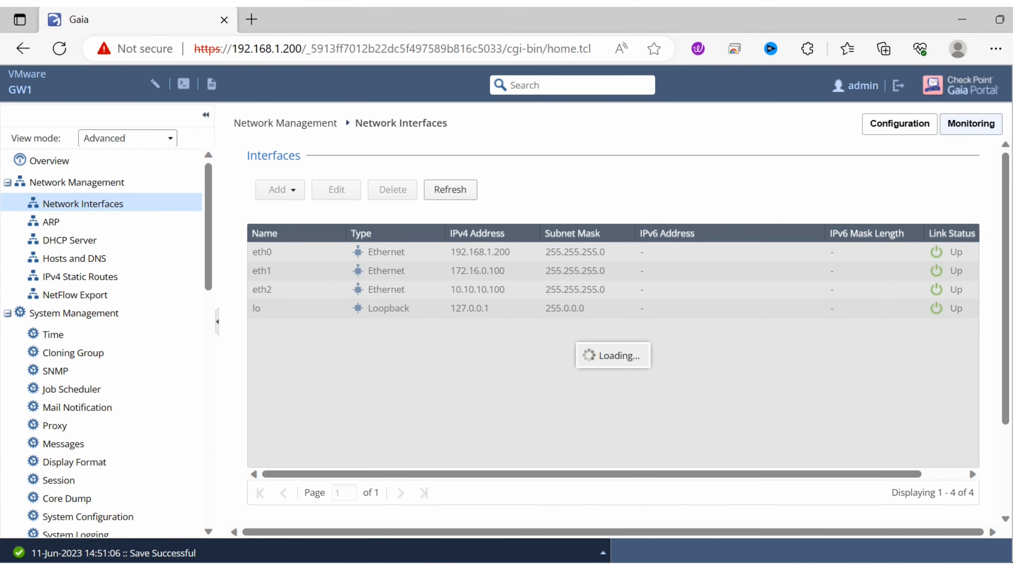
{"action": "left_click", "coordinate": [337, 190]}
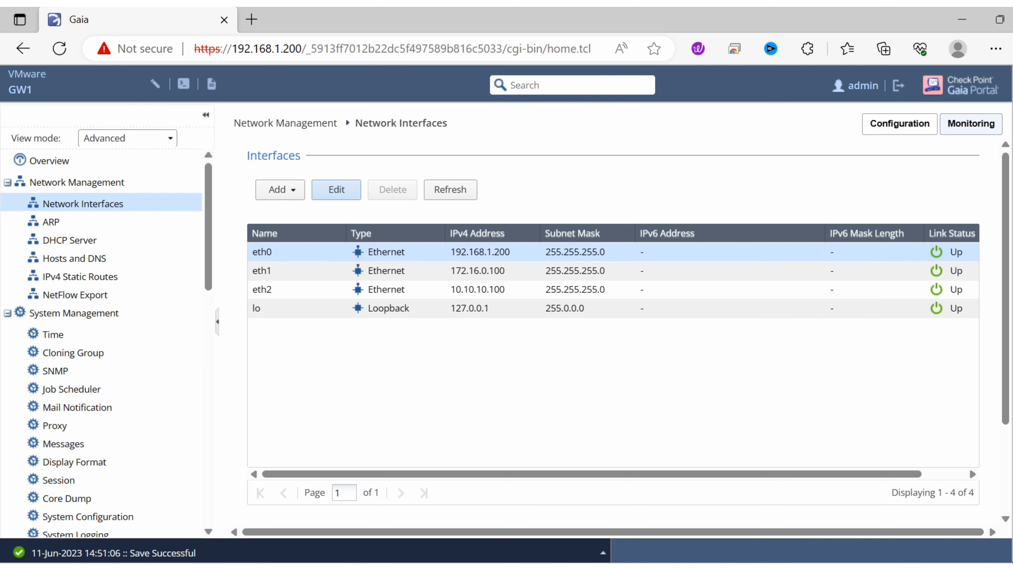
{"action": "left_click", "coordinate": [471, 347]}
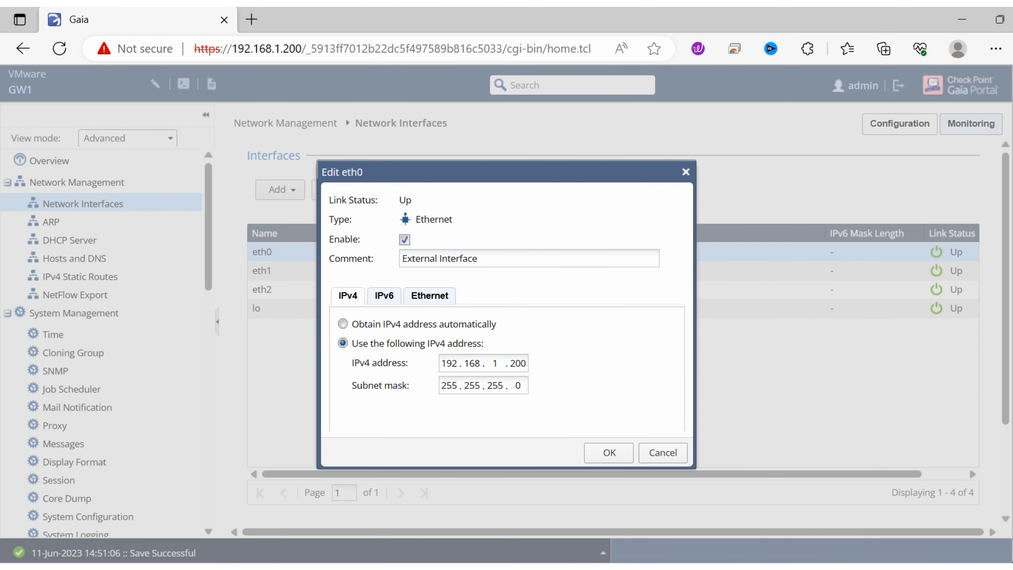
{"action": "left_click", "coordinate": [429, 295]}
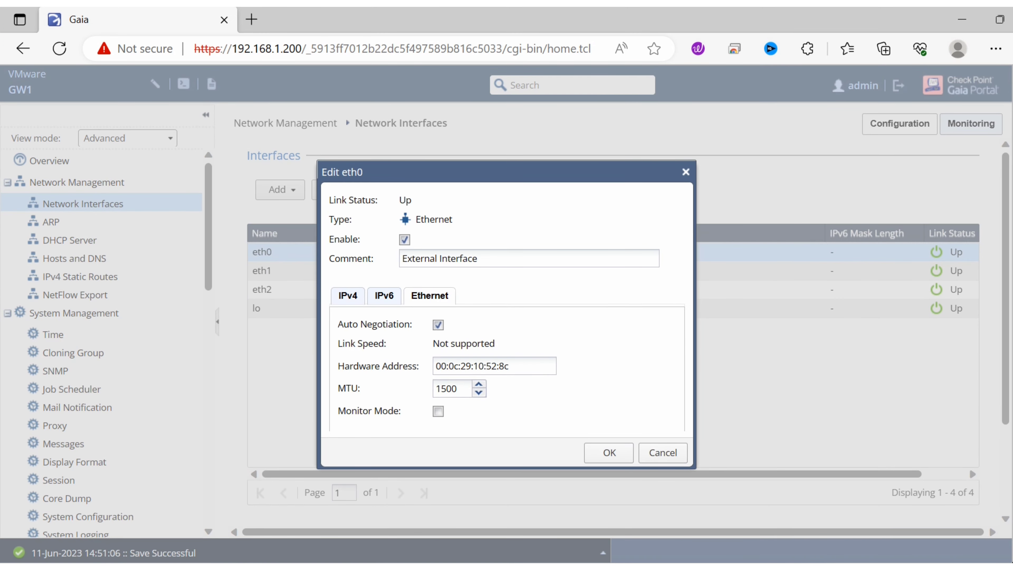
{"action": "left_click_drag", "start_coordinate": [509, 366], "coordinate": [435, 366]}
{"action": "key", "text": "ctrl+c"}
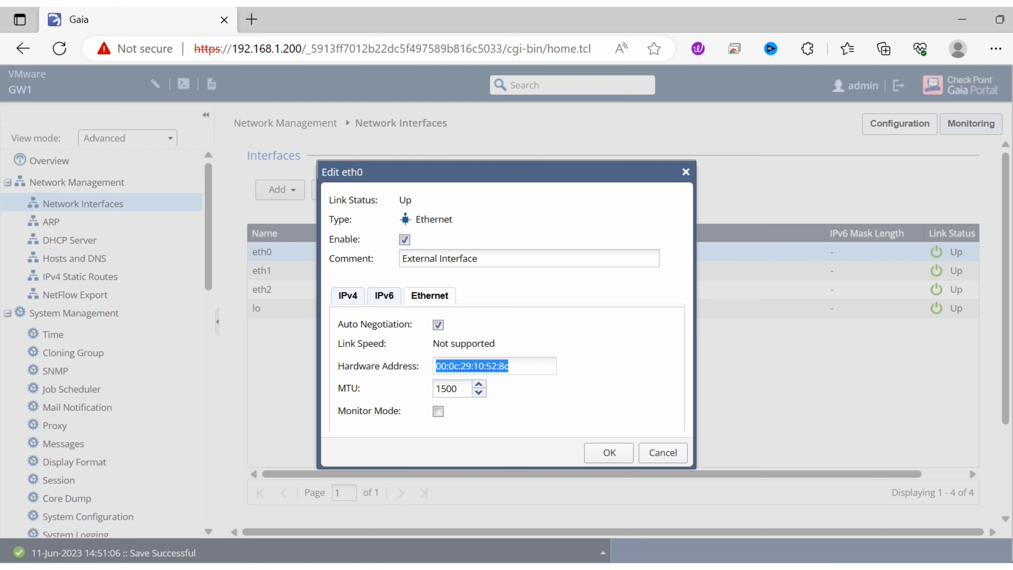
- Switch to Notepad, record "eth0 -external- 00:0c:29:10:52:8c", and close the portal's eth0 settings without saving
{"action": "key", "text": "alt+Tab"}
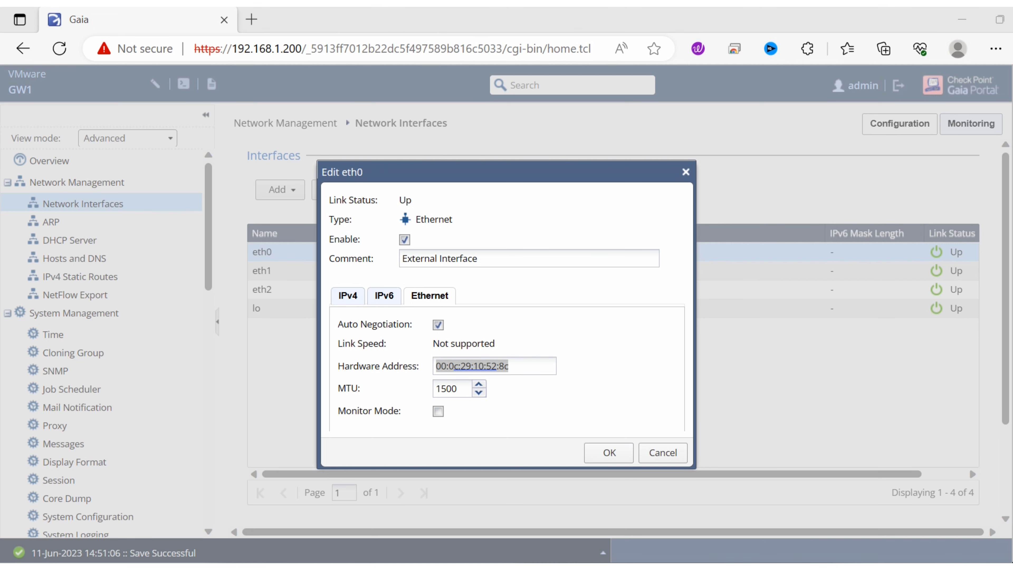
{"action": "key", "text": "Return"}
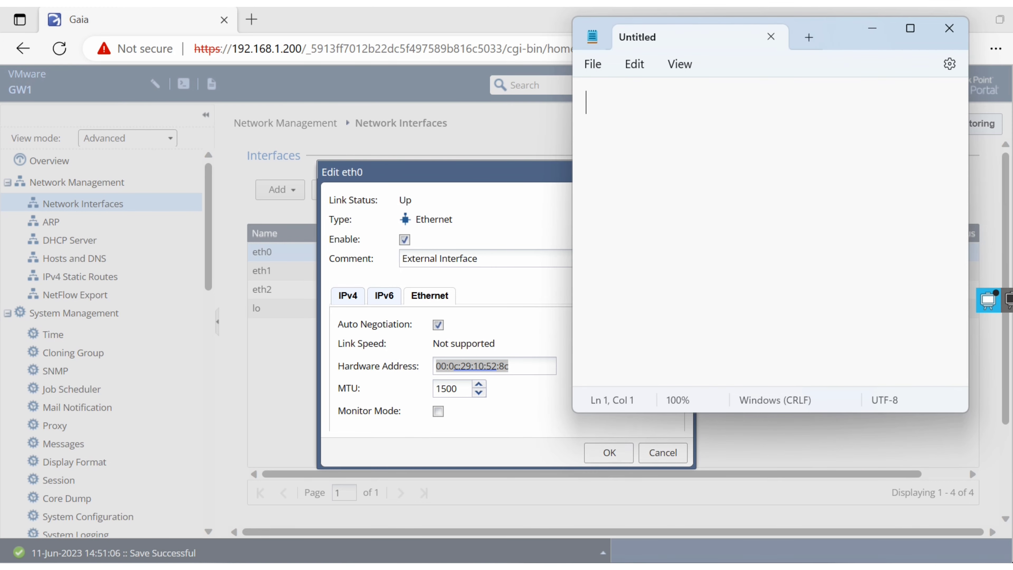
{"action": "type", "text": "eth"}
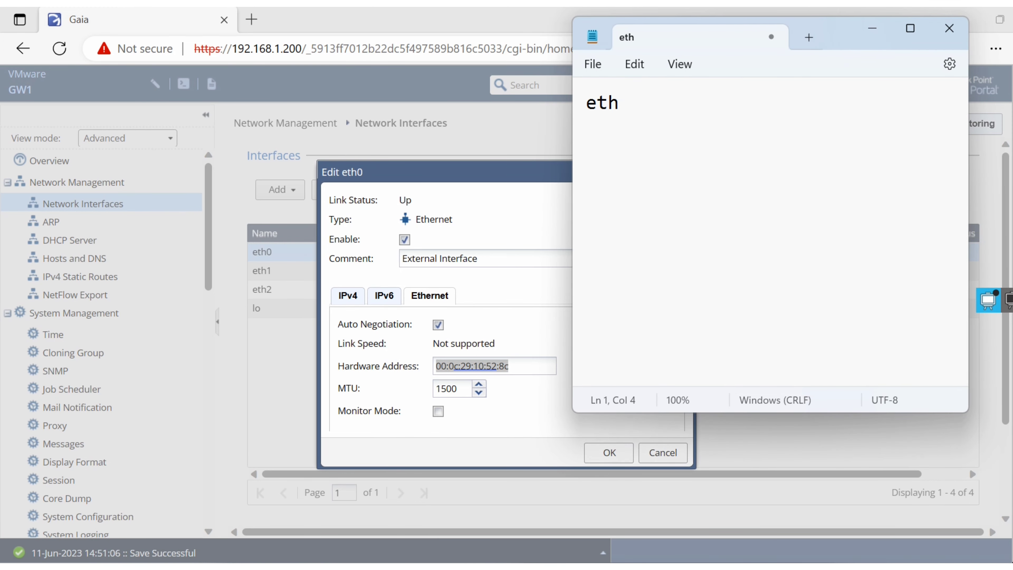
{"action": "type", "text": "0 -exte"}
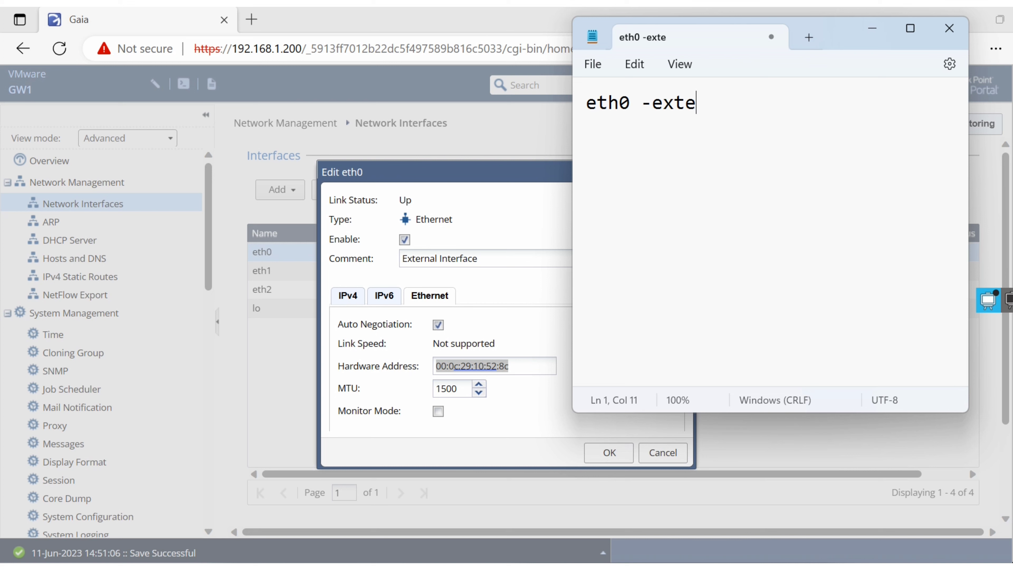
{"action": "type", "text": "rnal-"}
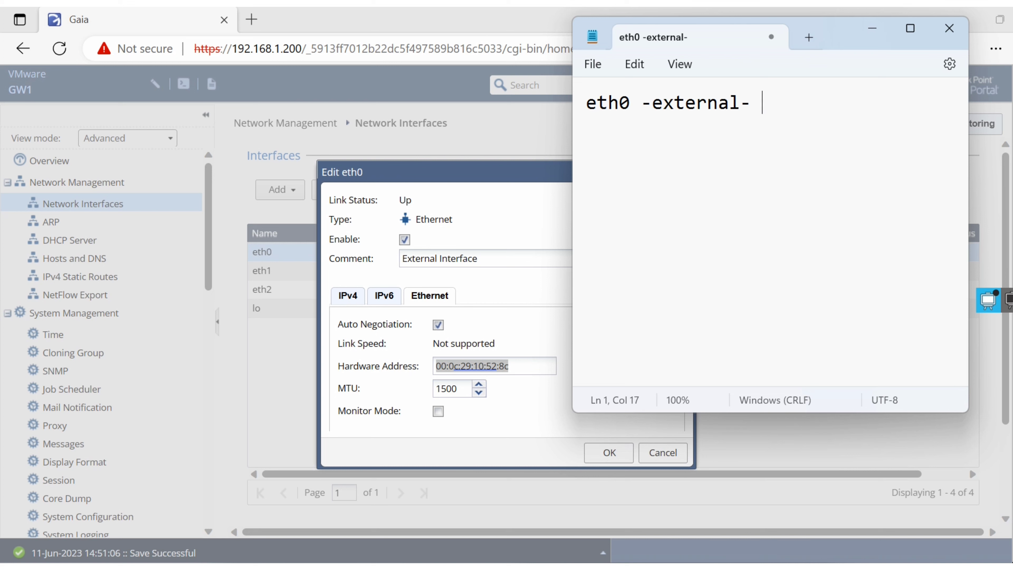
{"action": "key", "text": "ctrl+v"}
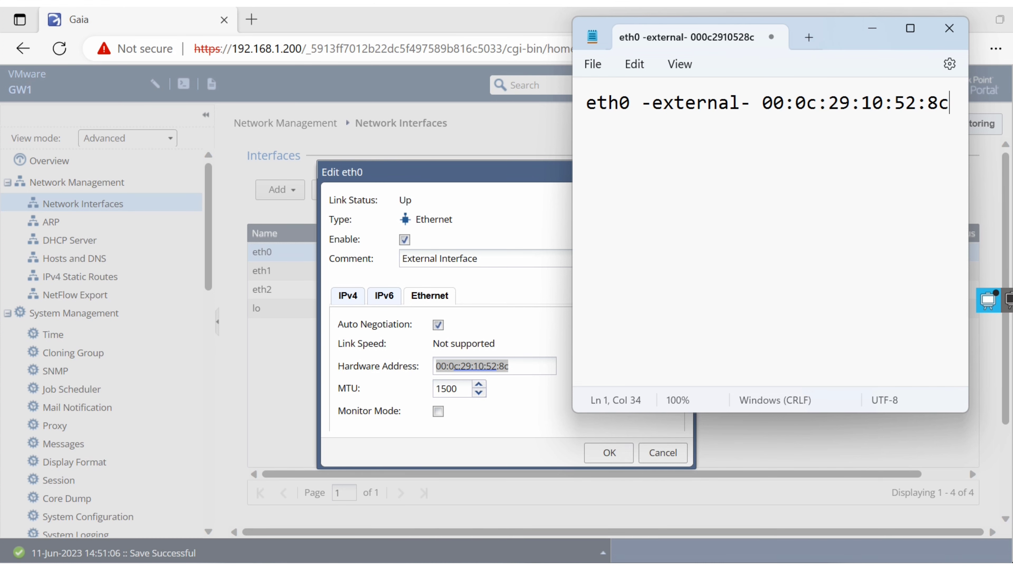
{"action": "key", "text": "alt+Tab"}
{"action": "left_click", "coordinate": [663, 453]}
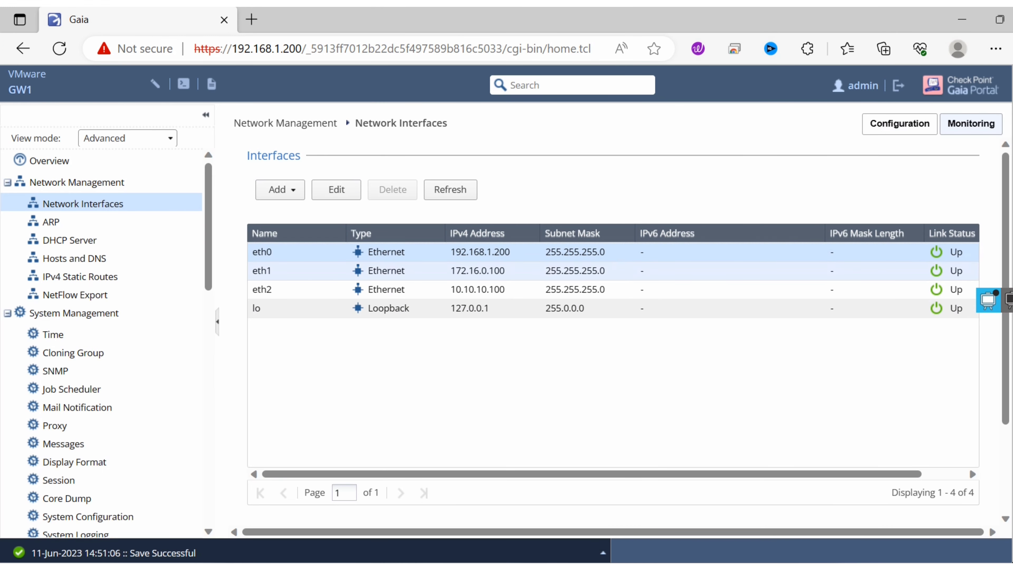
- Open eth1 for editing and show its Ethernet settings with the hardware address
{"action": "left_click", "coordinate": [357, 271]}
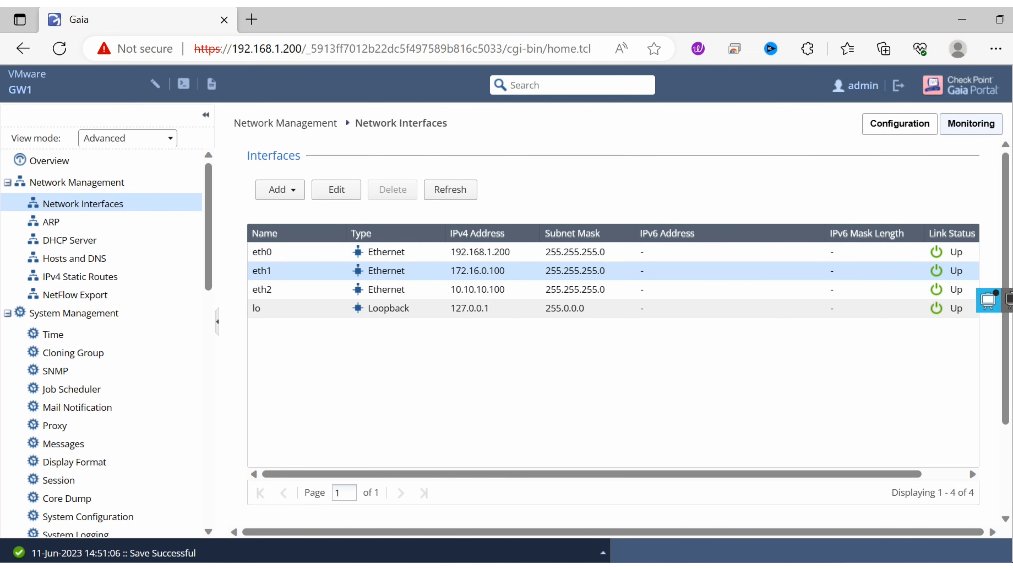
{"action": "left_click", "coordinate": [336, 190]}
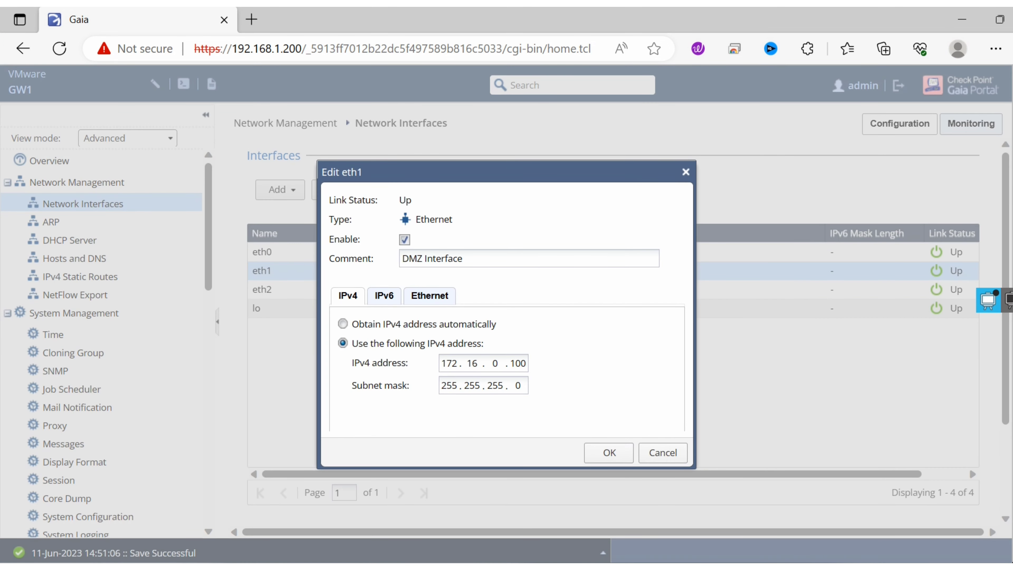
{"action": "left_click", "coordinate": [429, 295]}
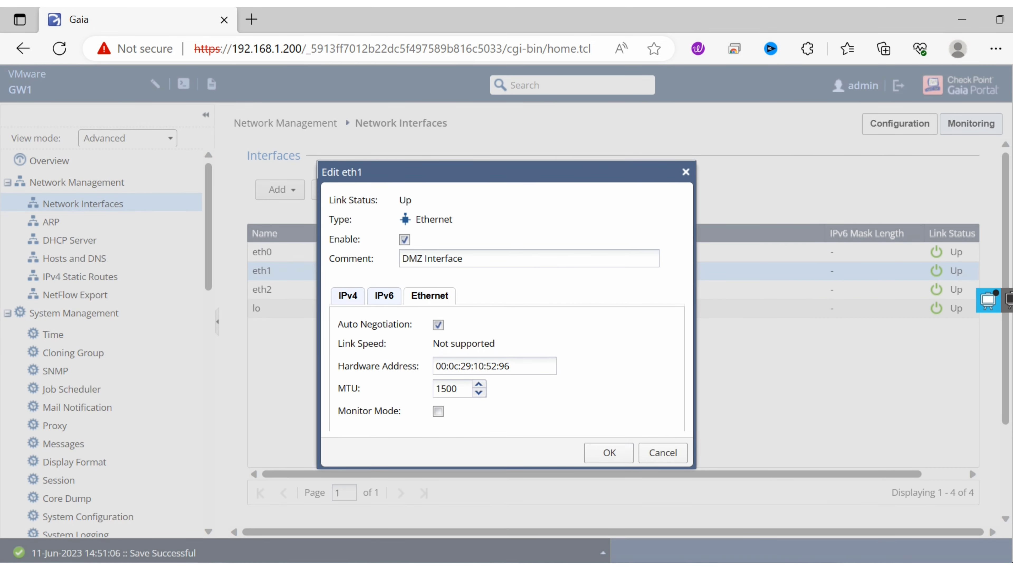
- Record "eth1 - dmz -00:0c:29:10:52:96" on a second line in Notepad, copying the address from the portal, and close eth1's settings without saving
{"action": "left_click", "coordinate": [749, 567]}
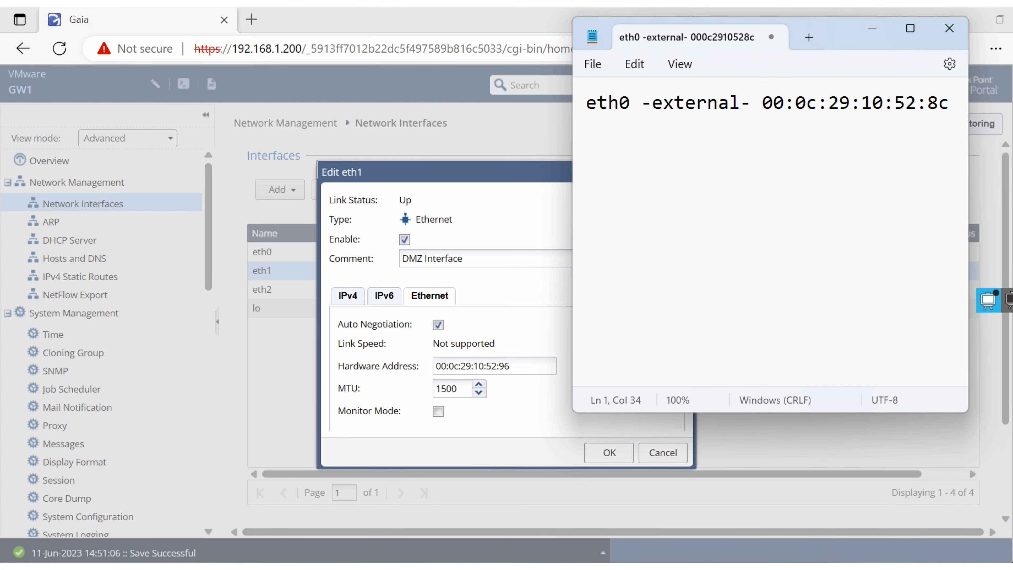
{"action": "key", "text": "Return"}
{"action": "type", "text": "eth1 "}
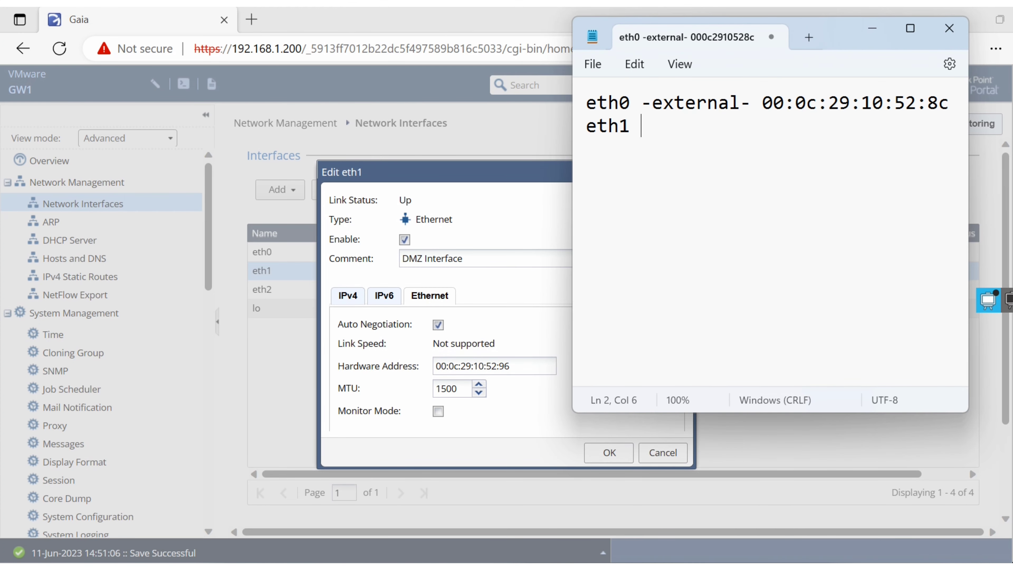
{"action": "type", "text": "- dmz -"}
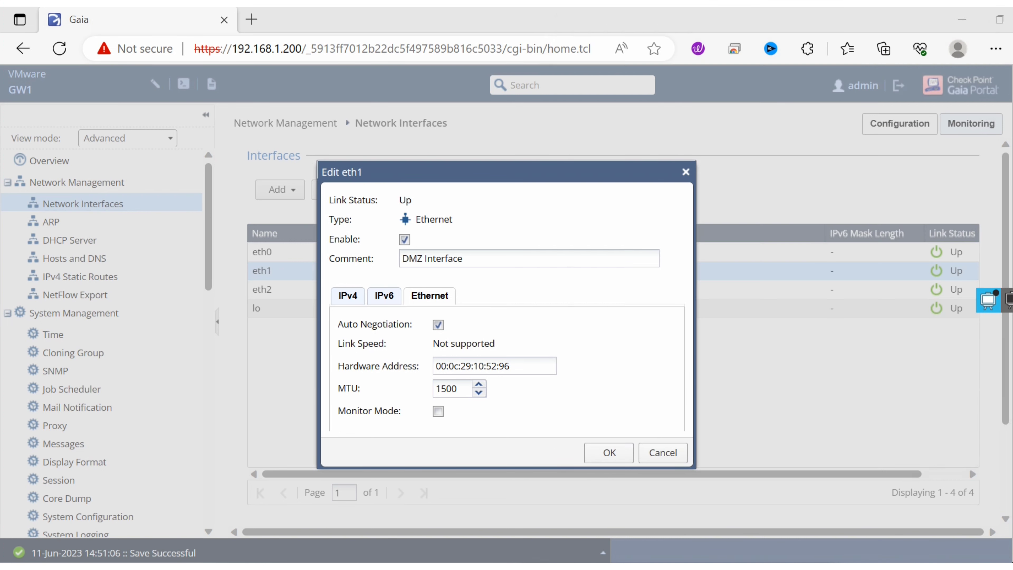
{"action": "key", "text": "alt+Tab"}
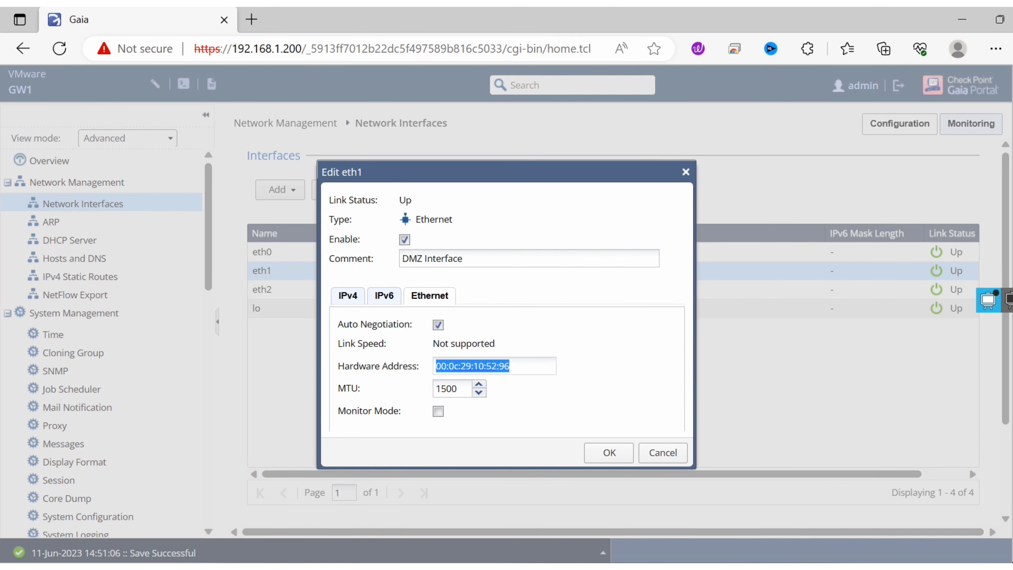
{"action": "key", "text": "alt+Tab"}
{"action": "type", "text": "00:0c:29:10:52:96"}
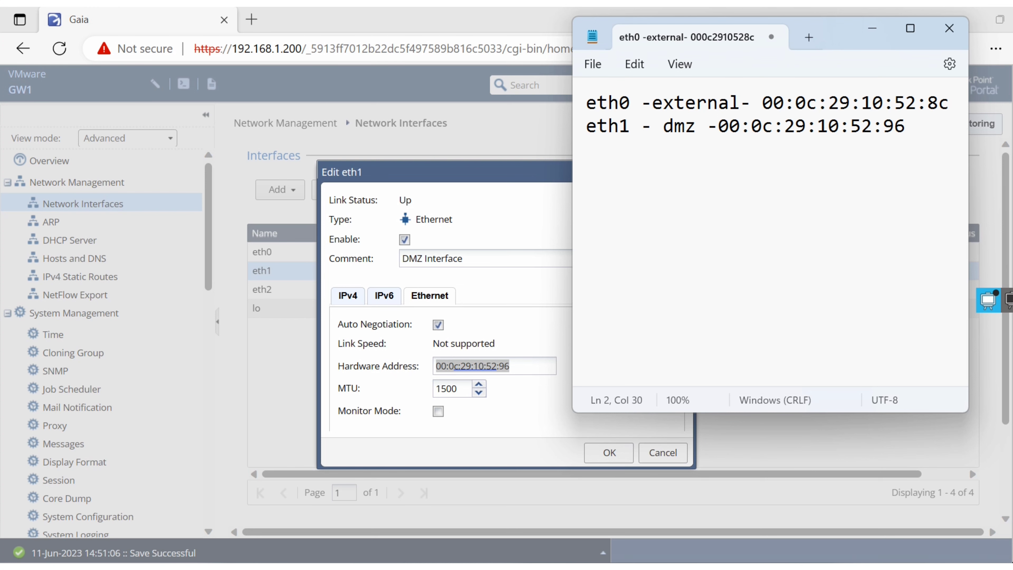
{"action": "key", "text": "Return"}
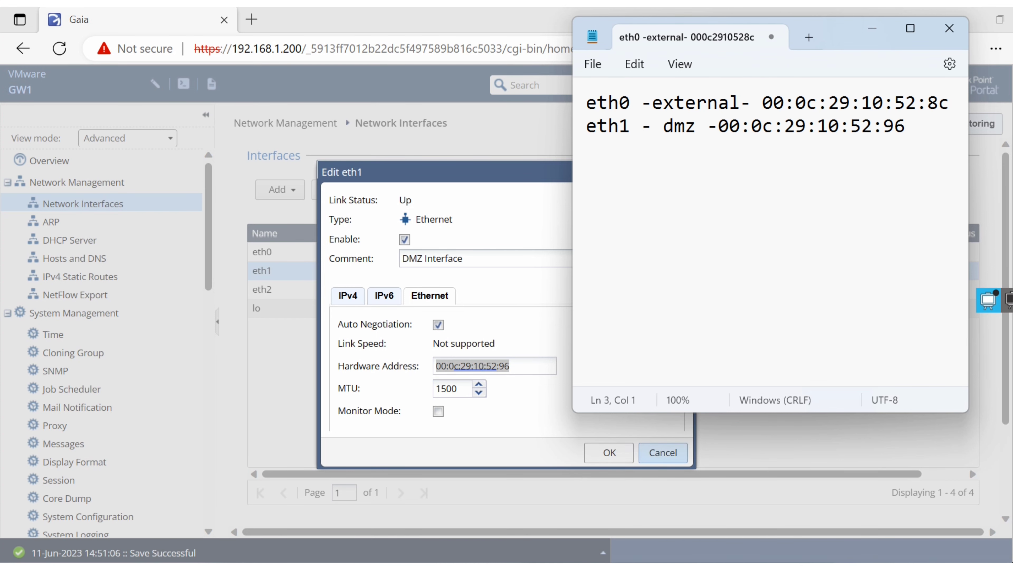
{"action": "left_click", "coordinate": [663, 453]}
- Open eth2's Ethernet settings in the Gaia Portal and copy its hardware address
{"action": "left_click", "coordinate": [386, 289]}
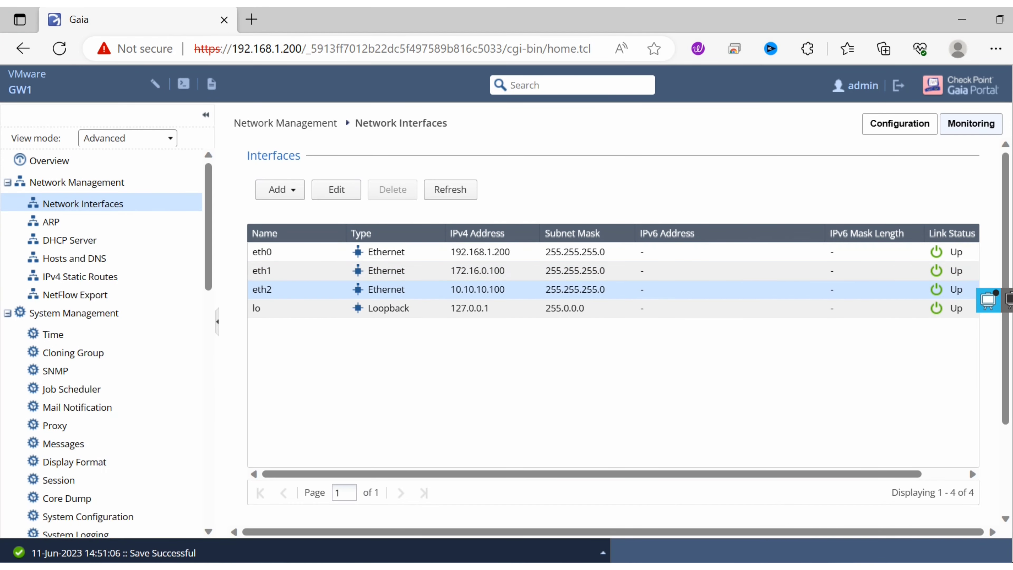
{"action": "left_click", "coordinate": [336, 190]}
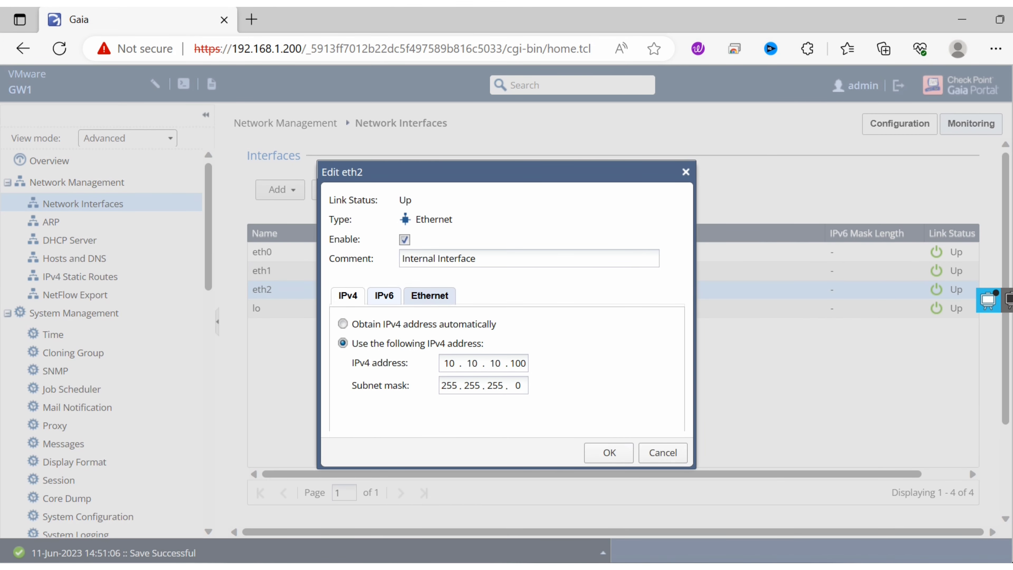
{"action": "left_click", "coordinate": [430, 295]}
{"action": "triple_click", "coordinate": [473, 366]}
{"action": "key", "text": "ctrl+c"}
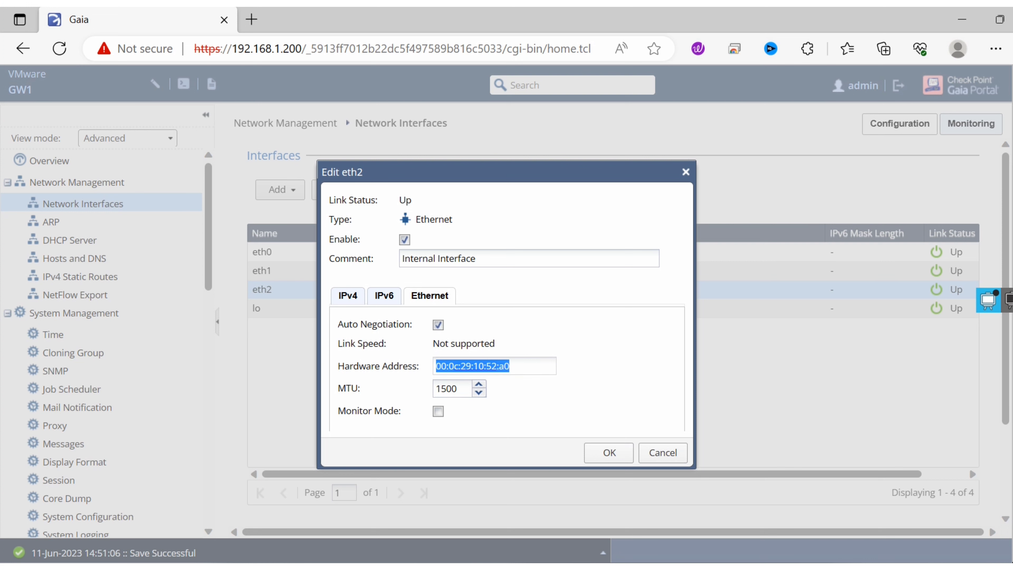
- Record "eth2 -internal- 00:0c:29:10:52:a0" on the third line in Notepad and close the portal's eth2 settings without saving
{"action": "key", "text": "alt+Tab"}
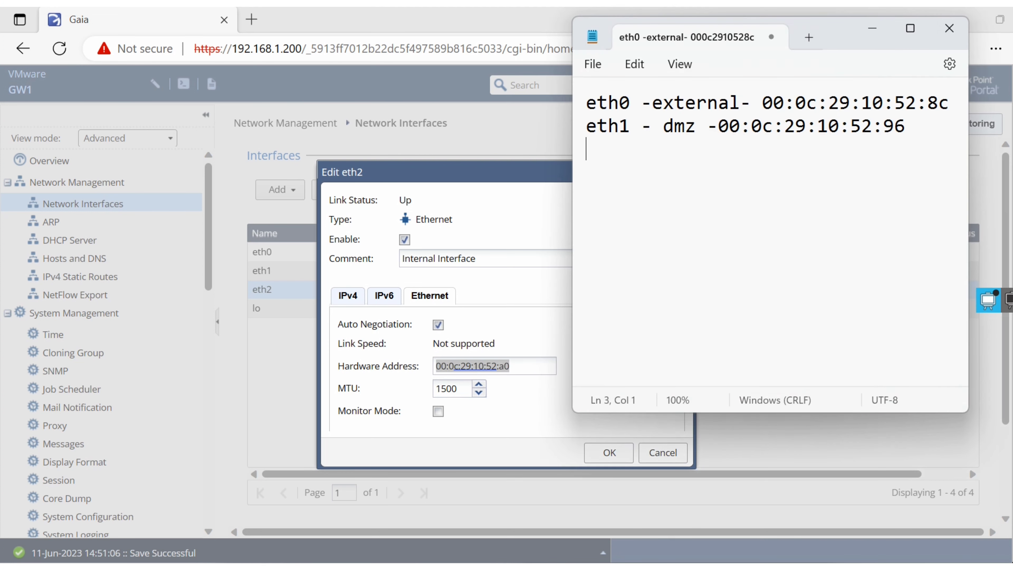
{"action": "type", "text": "eth"}
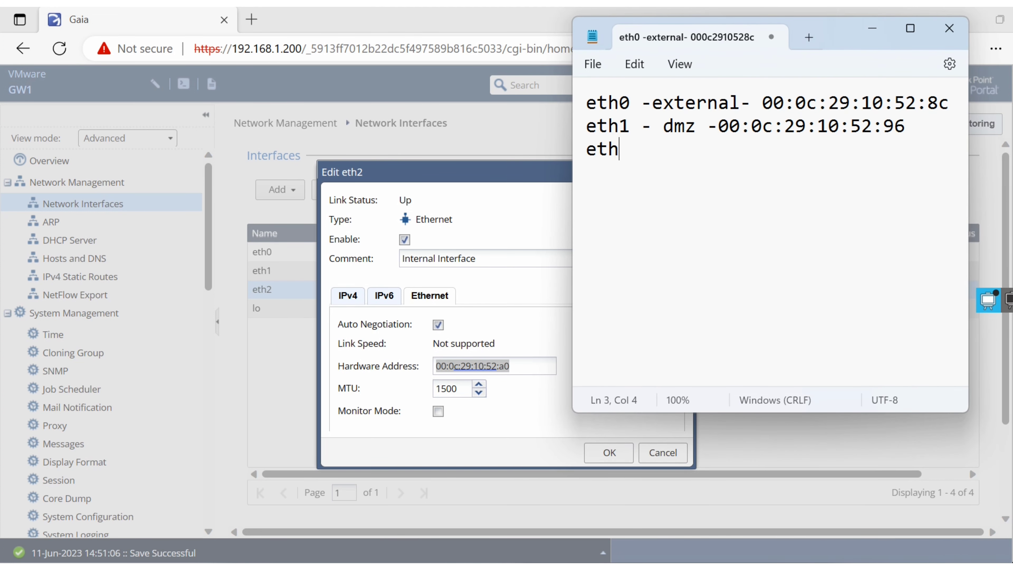
{"action": "type", "text": "2 -interb"}
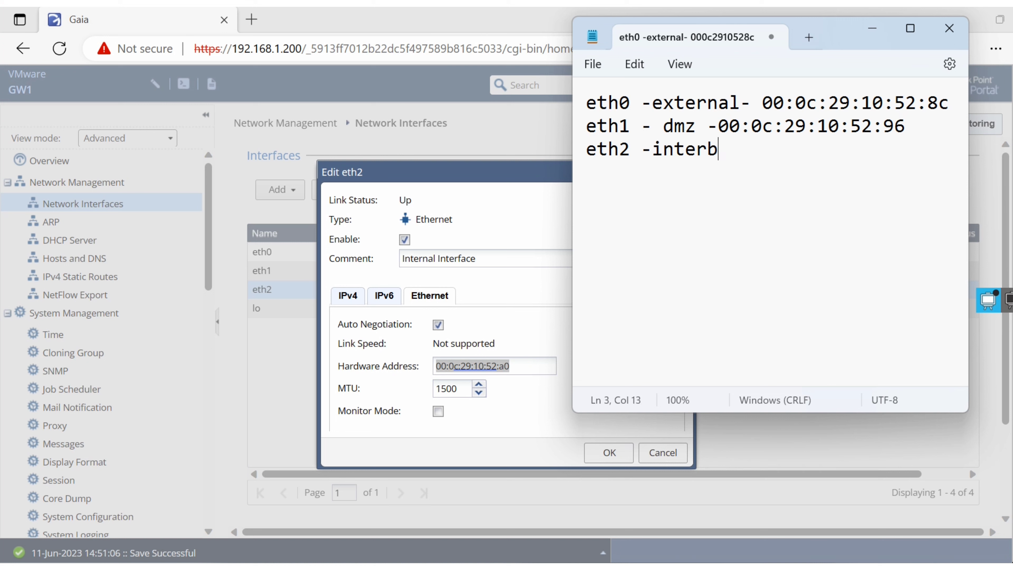
{"action": "key", "text": "BackSpace"}
{"action": "type", "text": "nal-"}
{"action": "key", "text": "ctrl+v"}
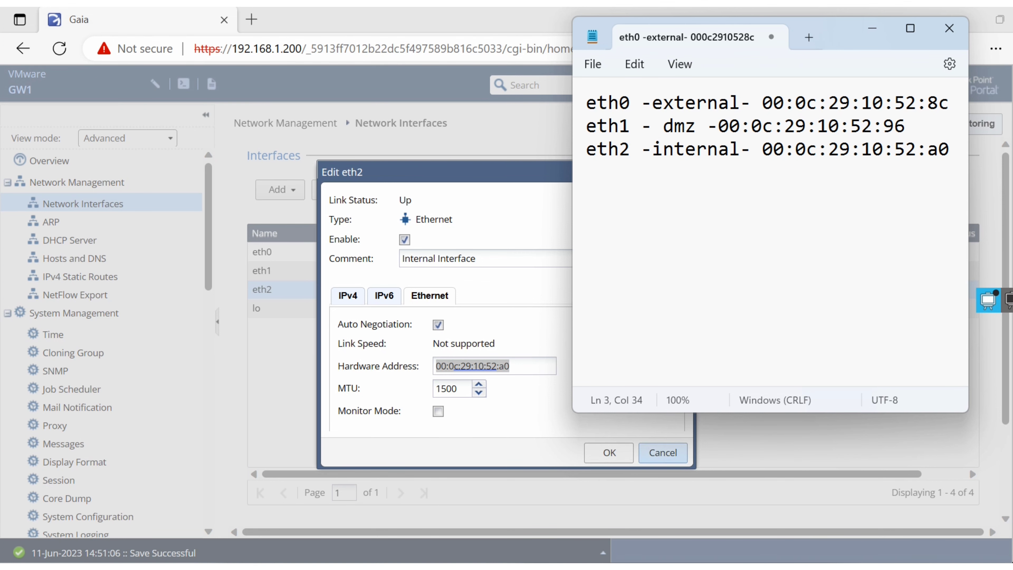
{"action": "left_click", "coordinate": [663, 453]}
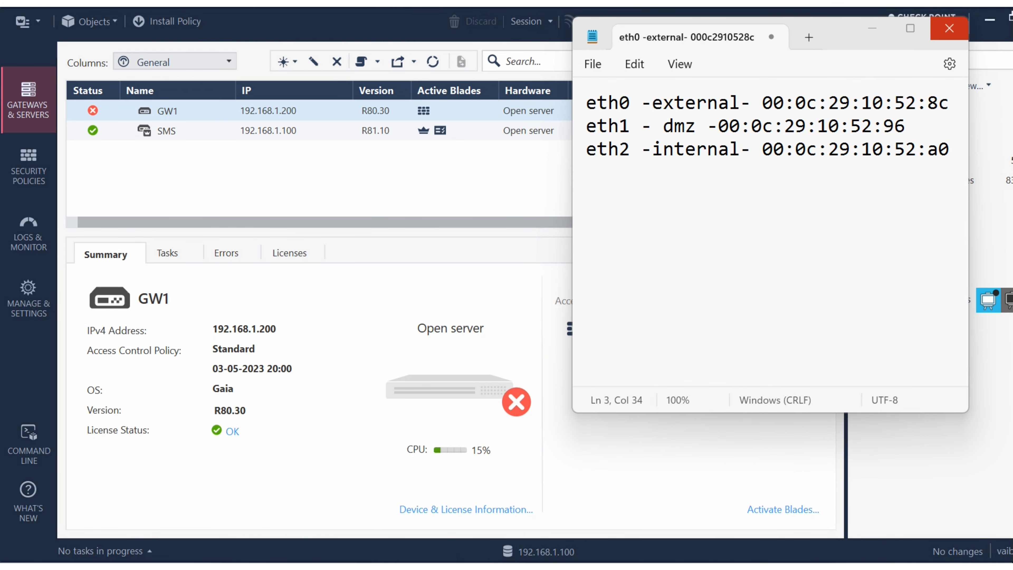
- Move the Notepad window off the main screen and minimize SmartConsole to return to GW1's virtual machine settings in VMware Workstation
{"action": "left_click", "coordinate": [950, 149]}
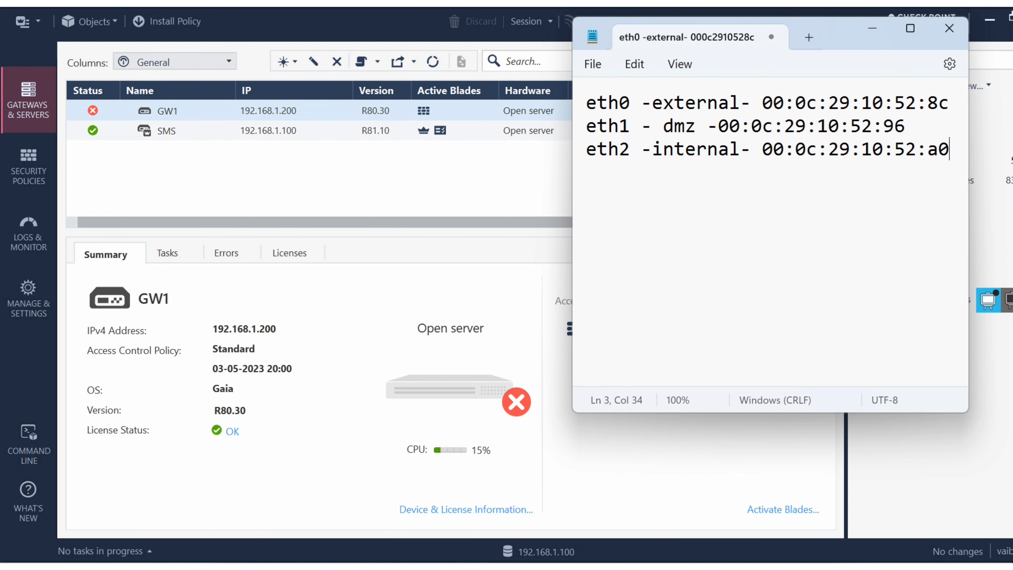
{"action": "left_click_drag", "start_coordinate": [838, 36], "coordinate": [619, 180]}
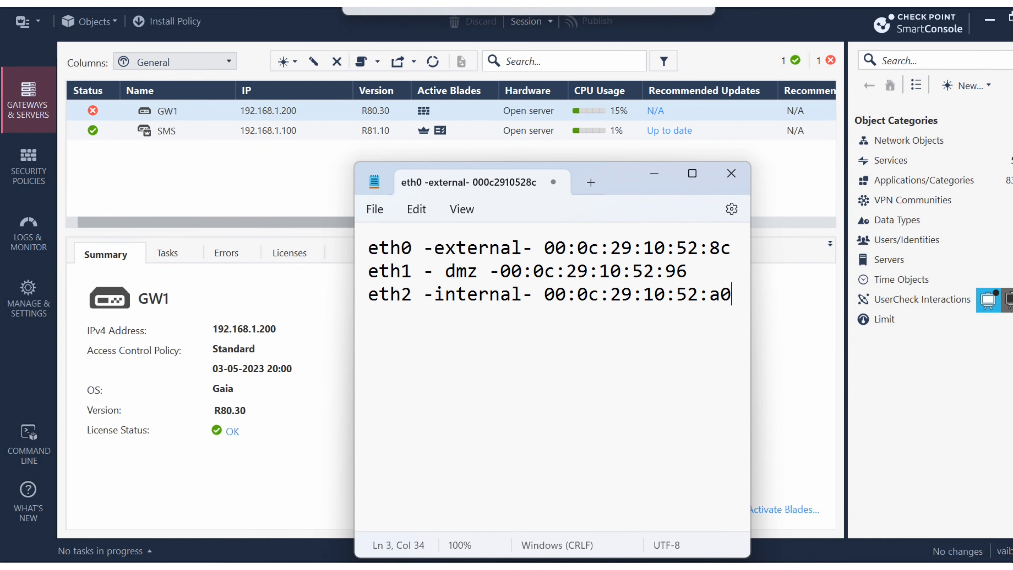
{"action": "left_click_drag", "start_coordinate": [619, 180], "coordinate": [614, 154]}
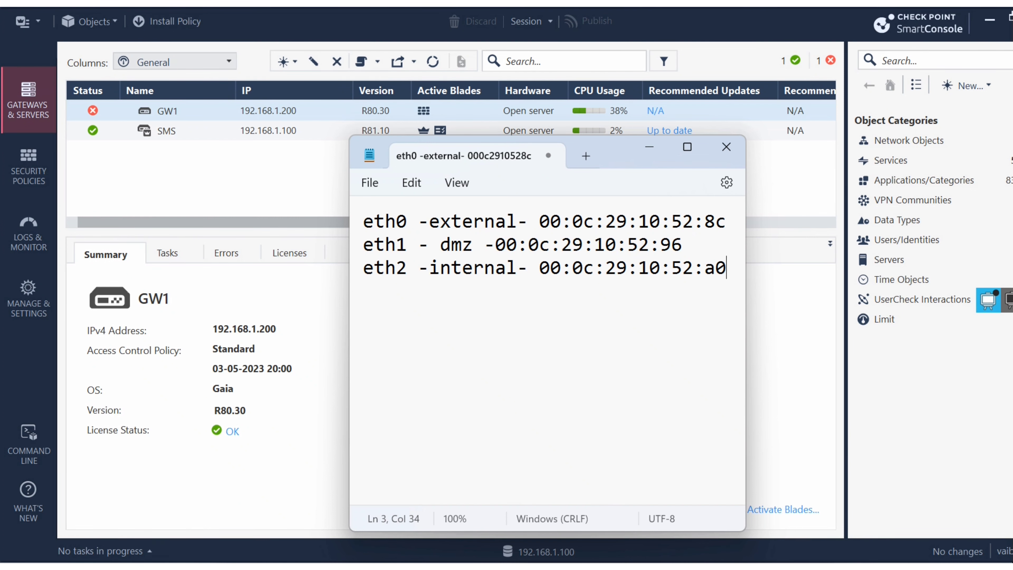
{"action": "left_click_drag", "start_coordinate": [615, 154], "coordinate": [1012, 53]}
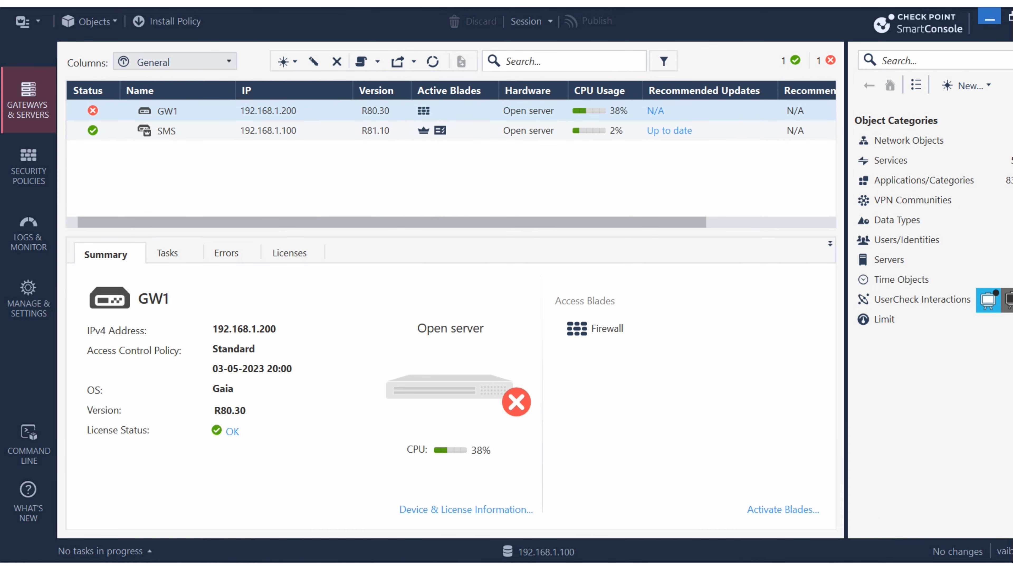
{"action": "left_click", "coordinate": [989, 18]}
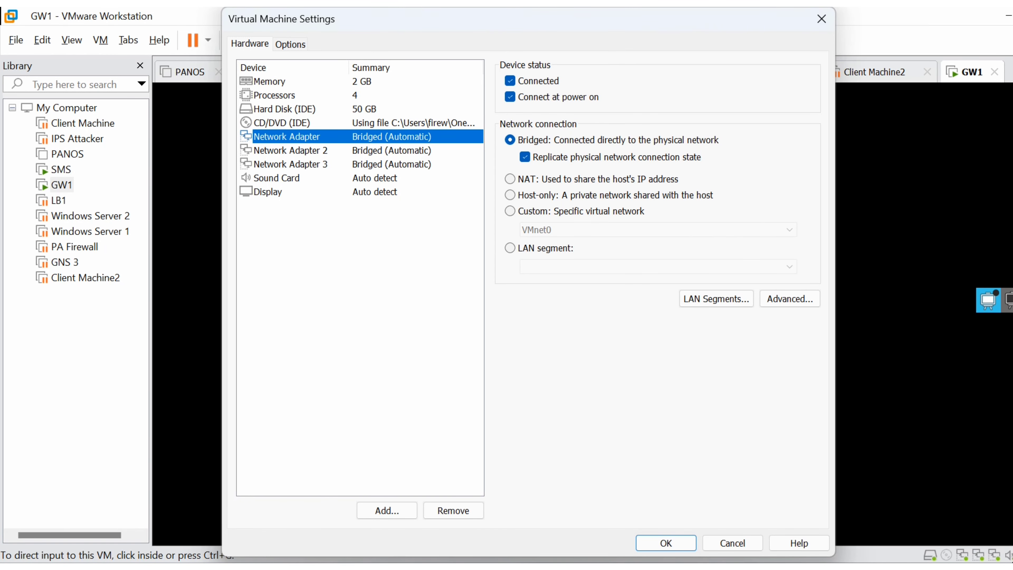
- Compare the MAC address in the first Network Adapter's advanced settings with the eth0 entry in Notepad, then close the advanced settings
{"action": "left_click", "coordinate": [282, 123]}
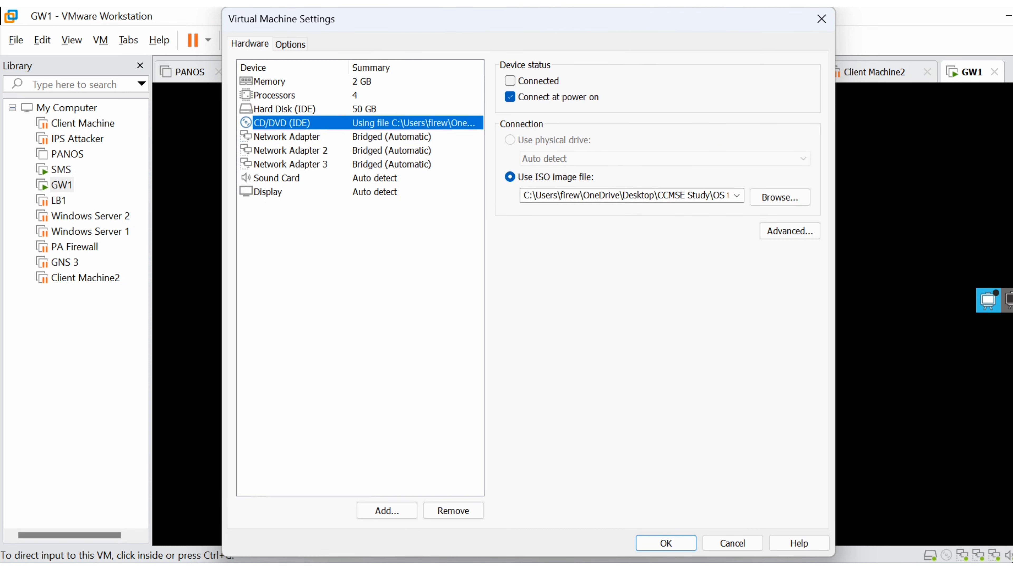
{"action": "left_click", "coordinate": [287, 137]}
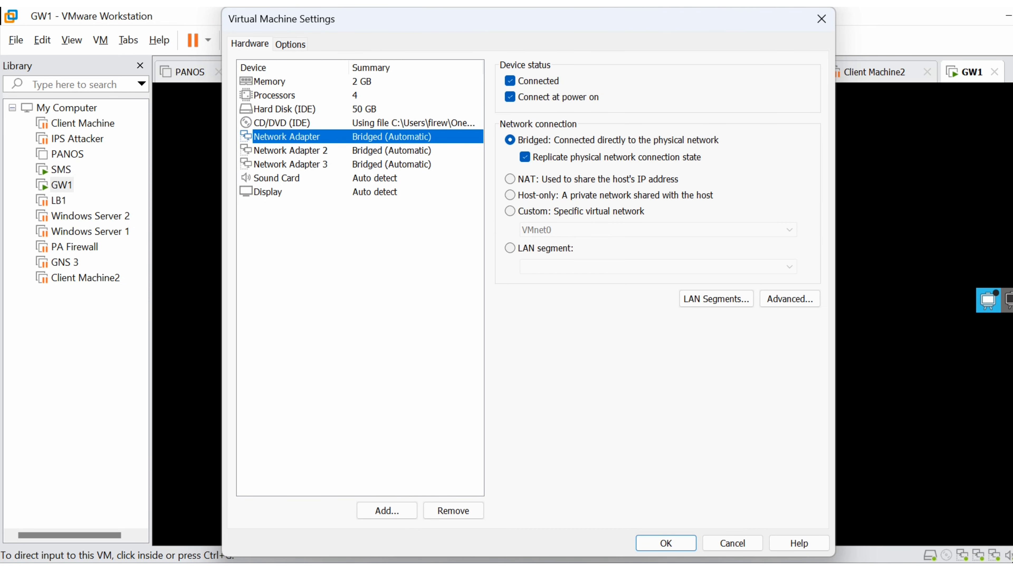
{"action": "left_click", "coordinate": [790, 298]}
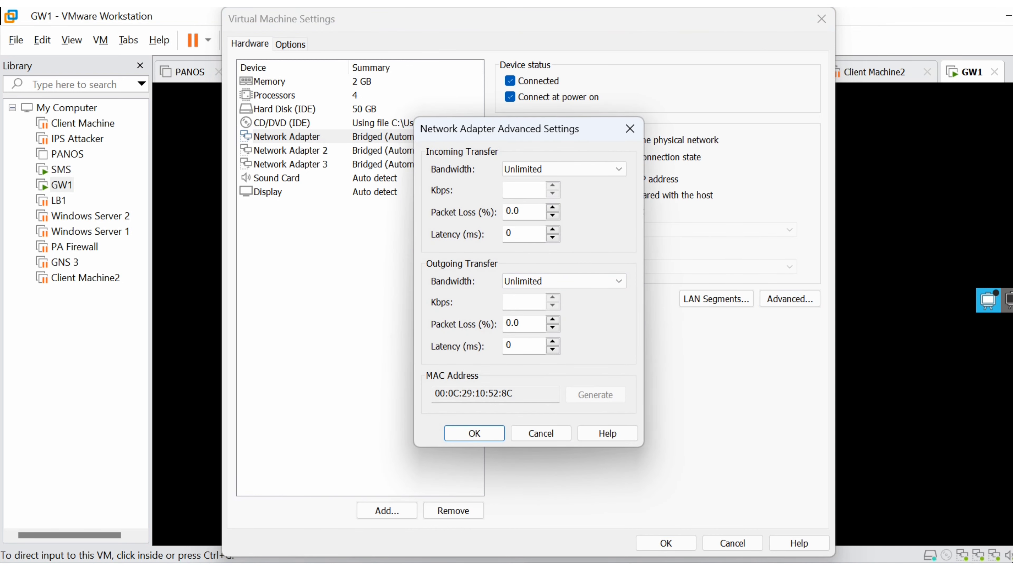
{"action": "left_click_drag", "start_coordinate": [1012, 331], "coordinate": [874, 196]}
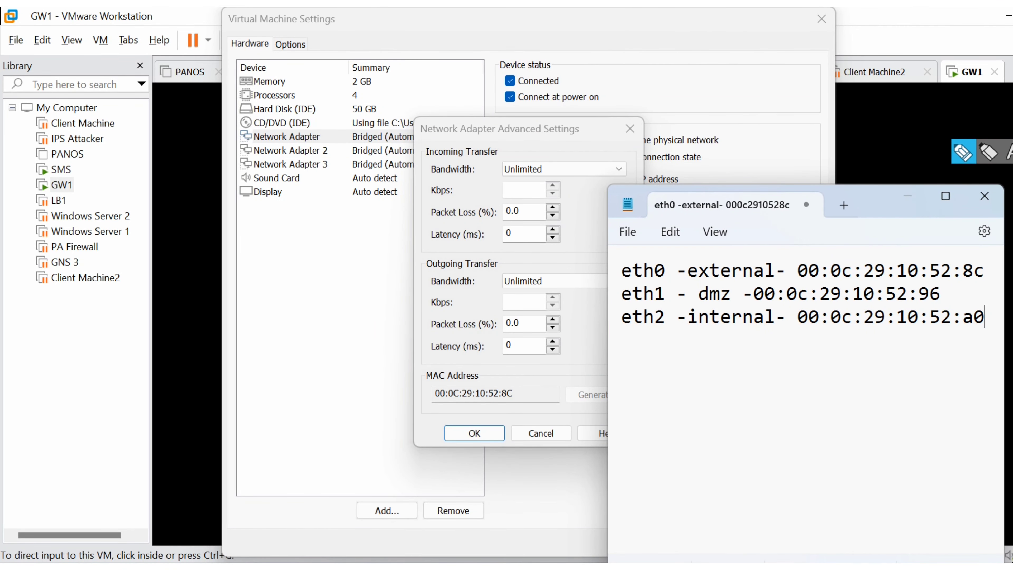
{"action": "left_click_drag", "start_coordinate": [435, 393], "coordinate": [514, 393]}
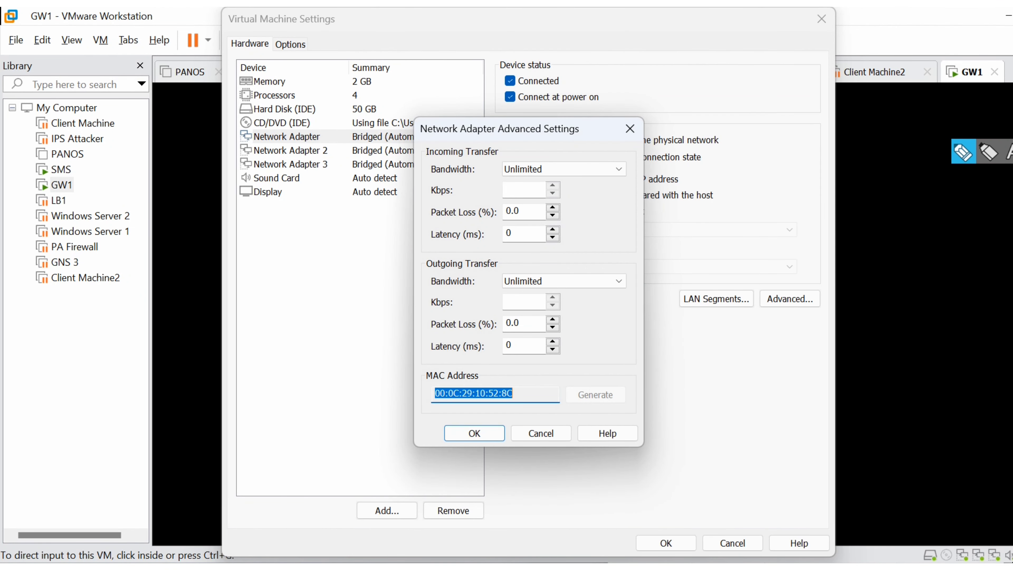
{"action": "key", "text": "alt+Tab"}
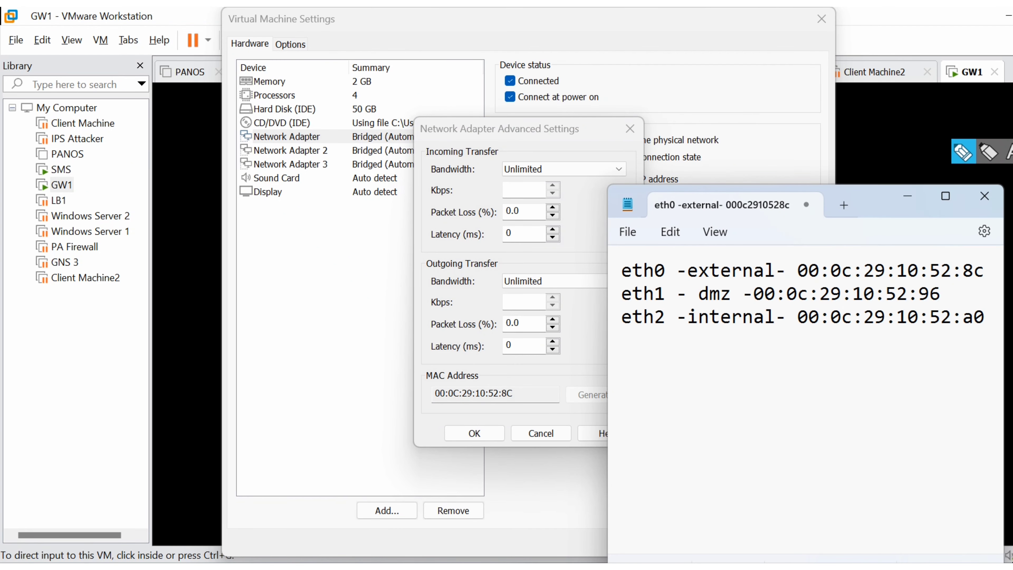
{"action": "left_click_drag", "start_coordinate": [985, 270], "coordinate": [621, 271]}
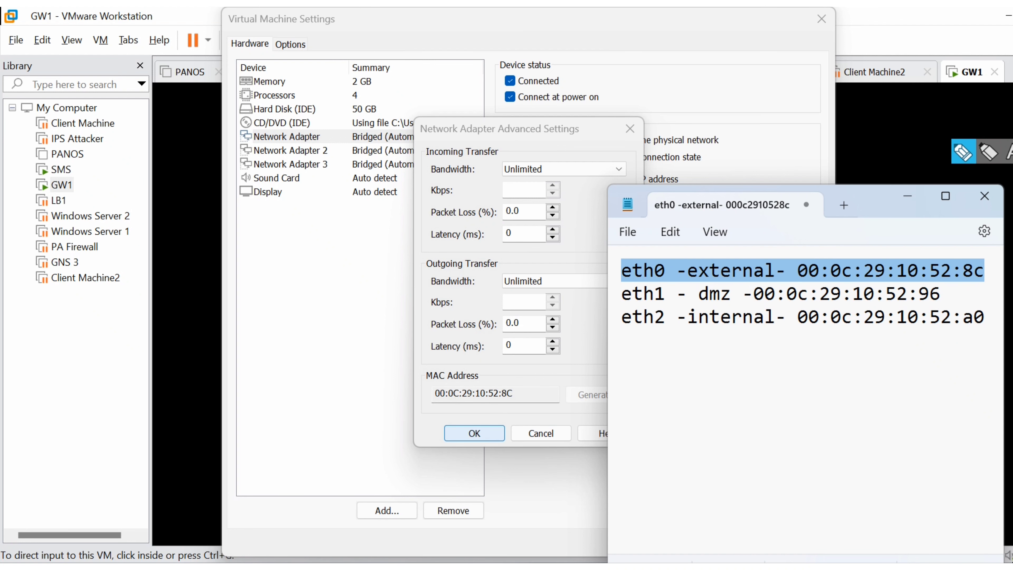
{"action": "left_click", "coordinate": [474, 433]}
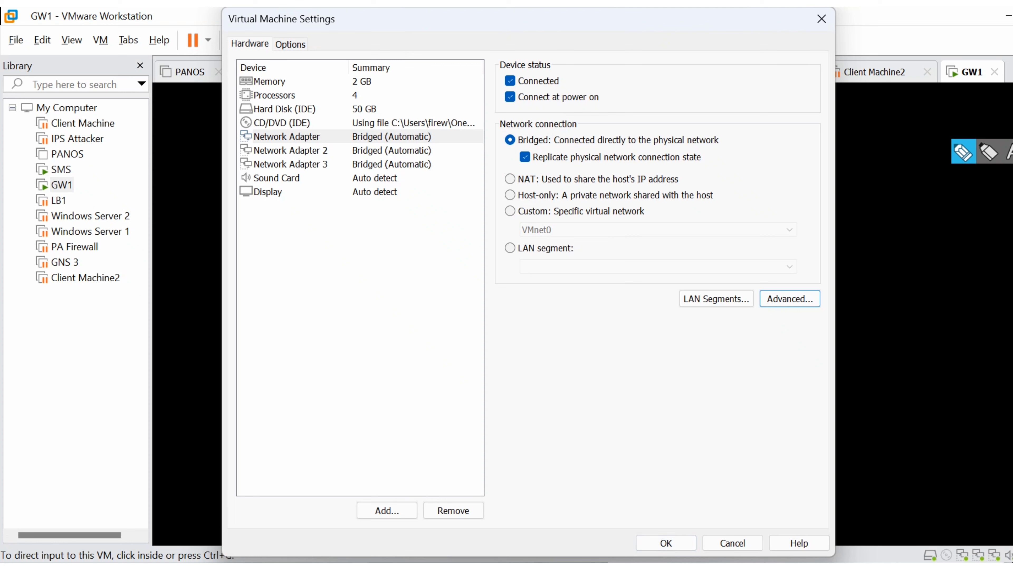
- Compare the MAC address in Network Adapter 2's advanced settings with the eth1 entry in Notepad and close the advanced settings
{"action": "left_click", "coordinate": [291, 151]}
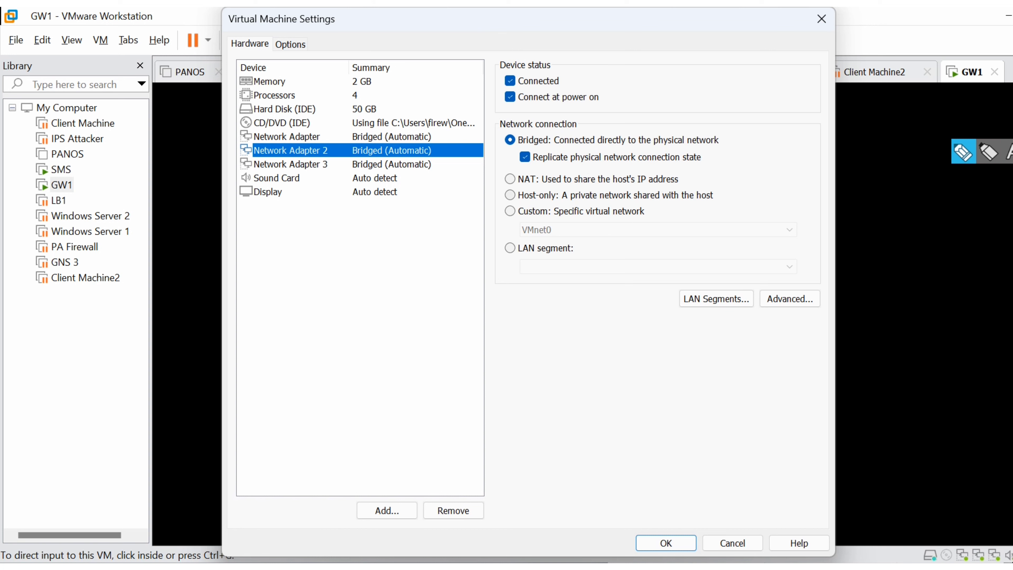
{"action": "left_click", "coordinate": [790, 299]}
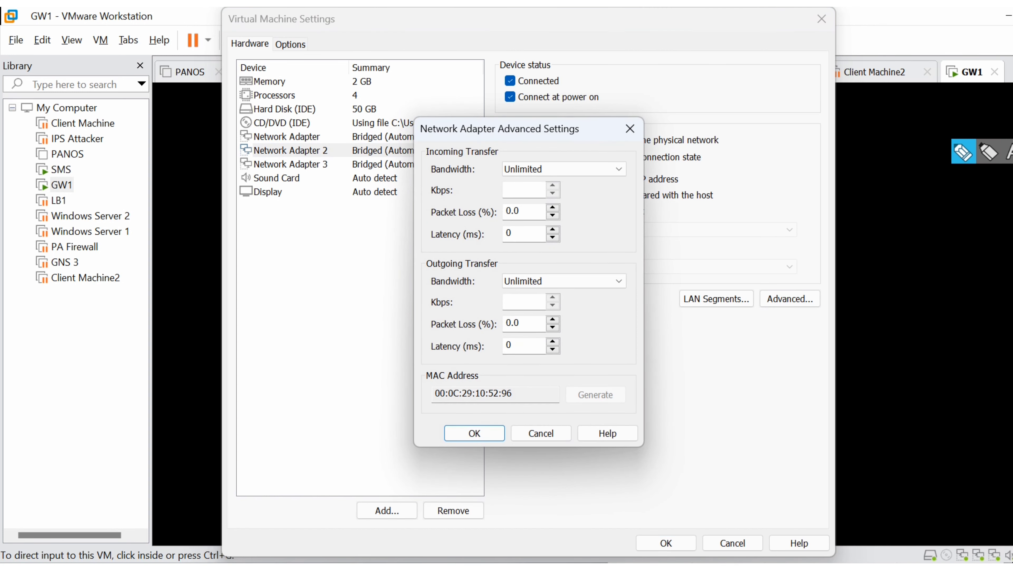
{"action": "left_click", "coordinate": [752, 567]}
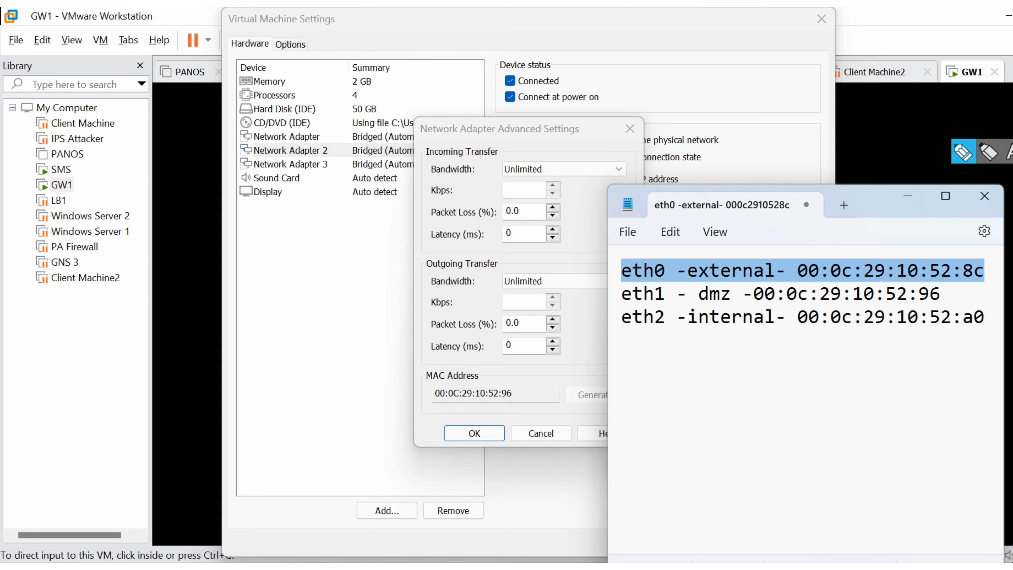
{"action": "left_click", "coordinate": [475, 433]}
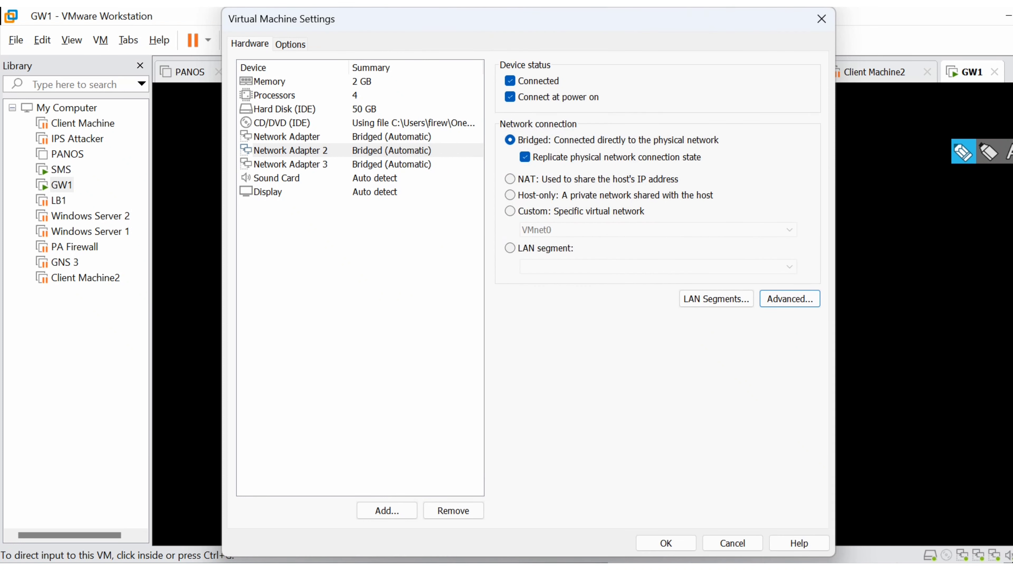
- Compare the MAC address in Network Adapter 3's advanced settings with the eth2 entry in Notepad and close the advanced settings
{"action": "left_click", "coordinate": [291, 164]}
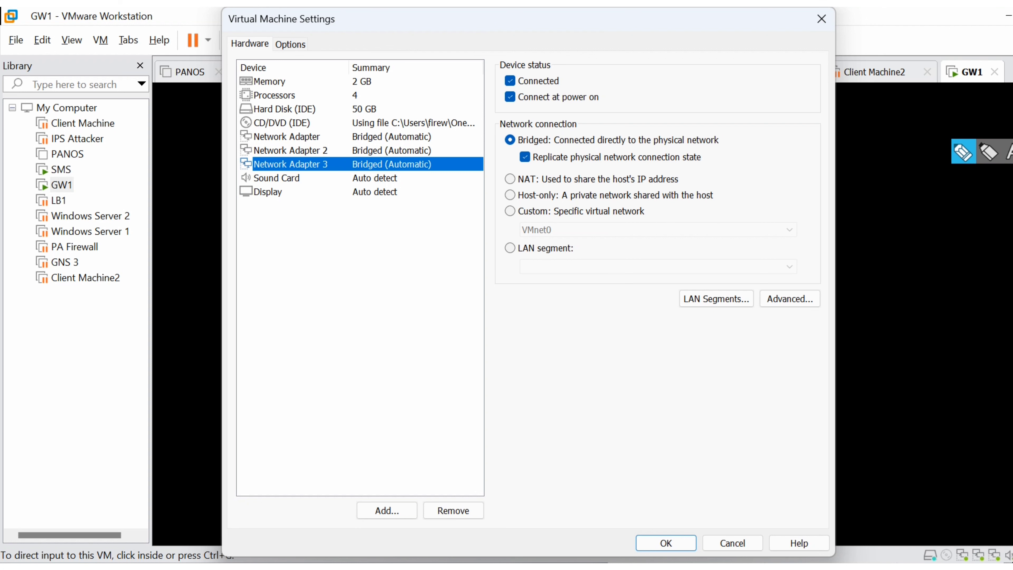
{"action": "left_click", "coordinate": [790, 298]}
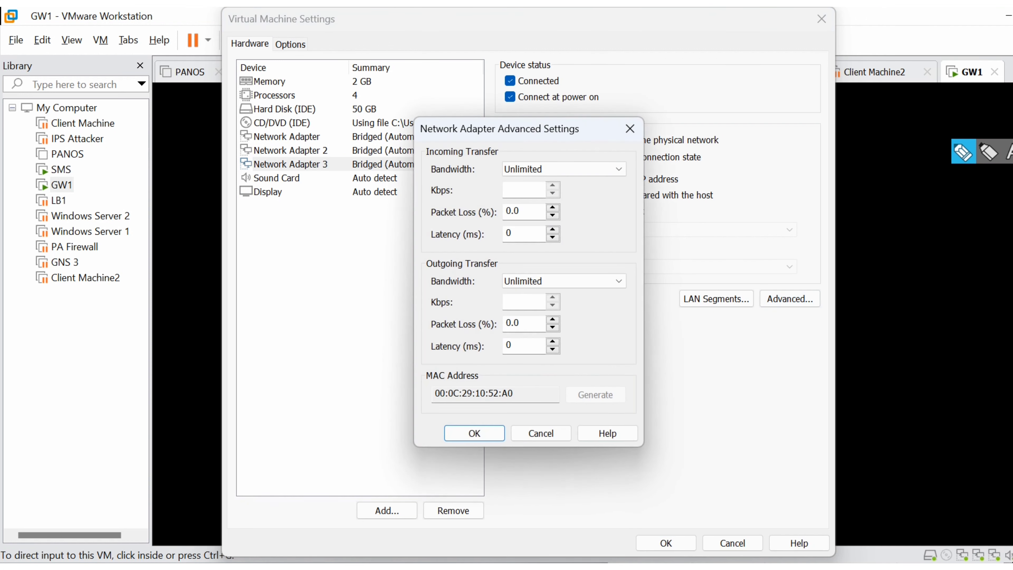
{"action": "key", "text": "alt+Tab"}
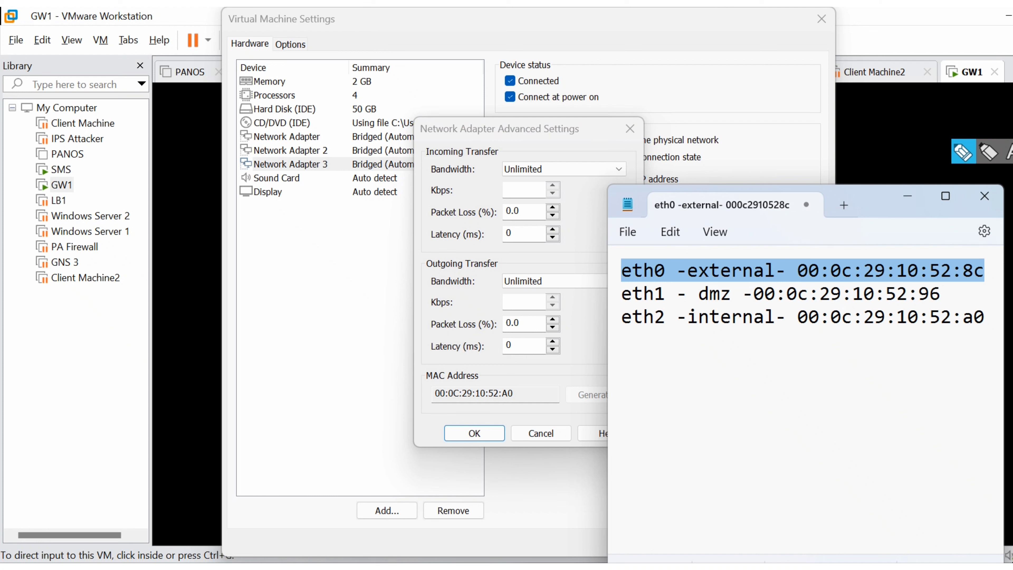
{"action": "key", "text": "alt+Tab"}
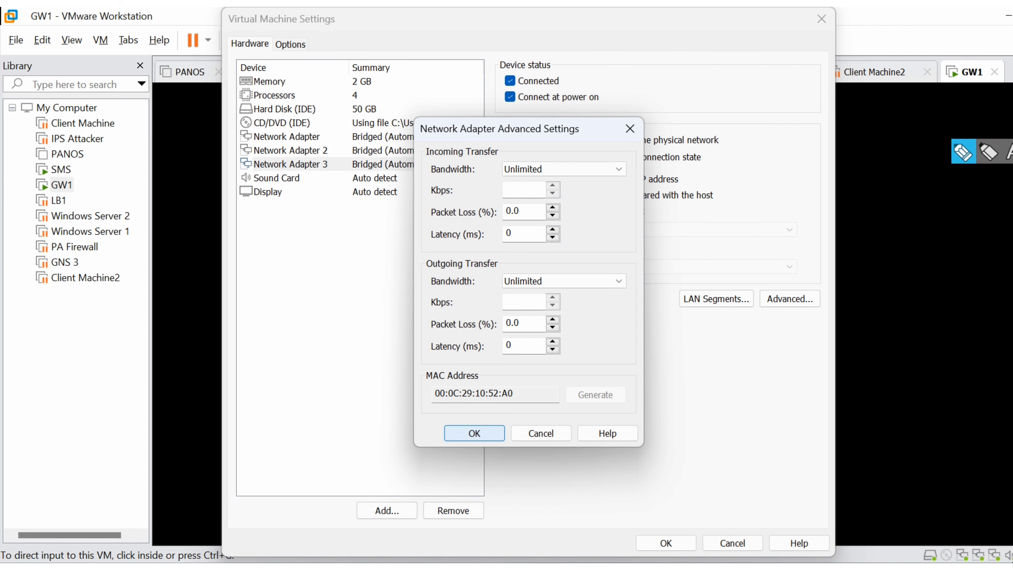
{"action": "left_click", "coordinate": [474, 434]}
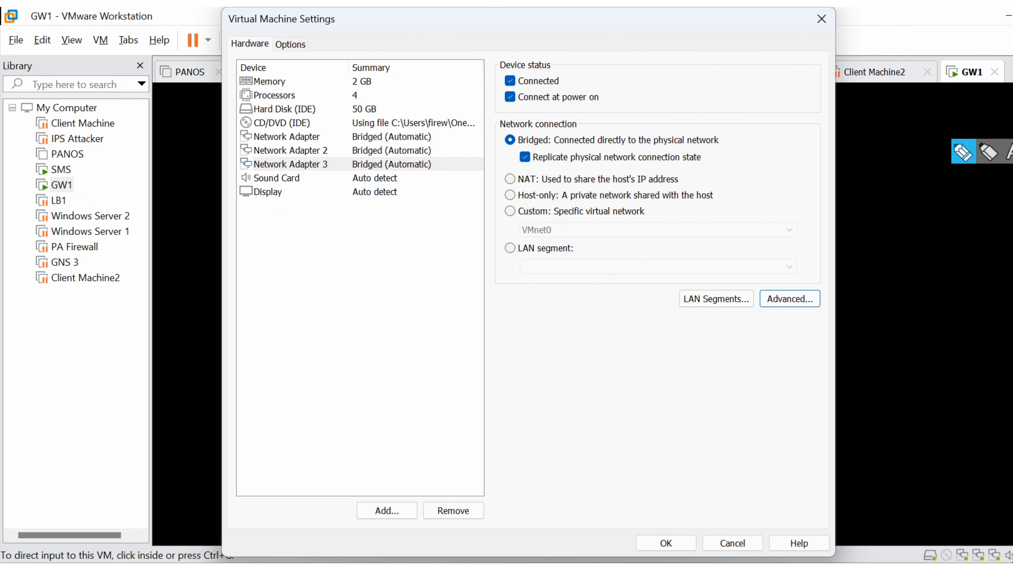
- In Notepad, insert "Bridge-" before "external" in the eth0 entry and "Vnet1-" before "dmz" in the eth1 entry
{"action": "key", "text": "alt+Tab"}
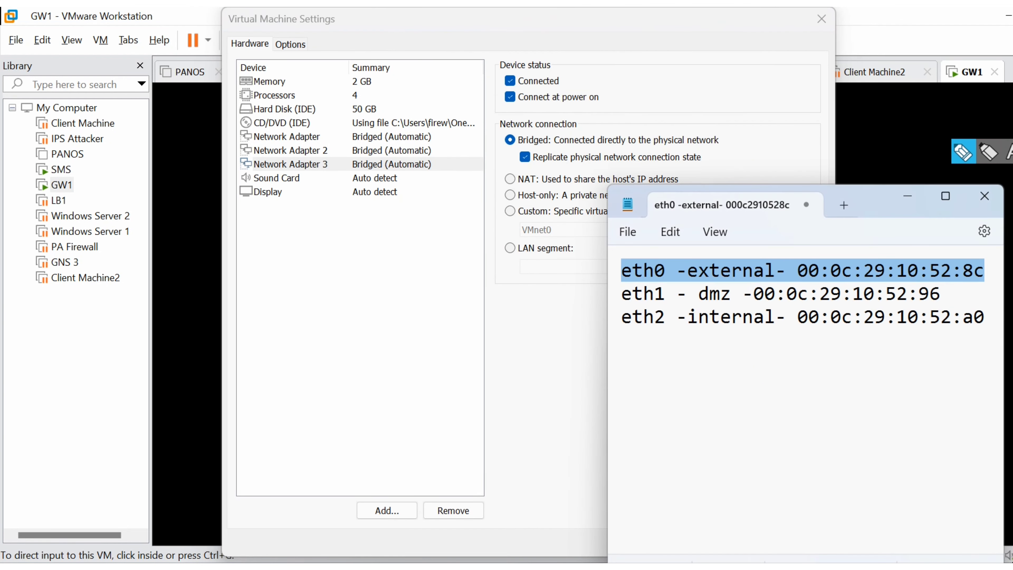
{"action": "left_click", "coordinate": [720, 294]}
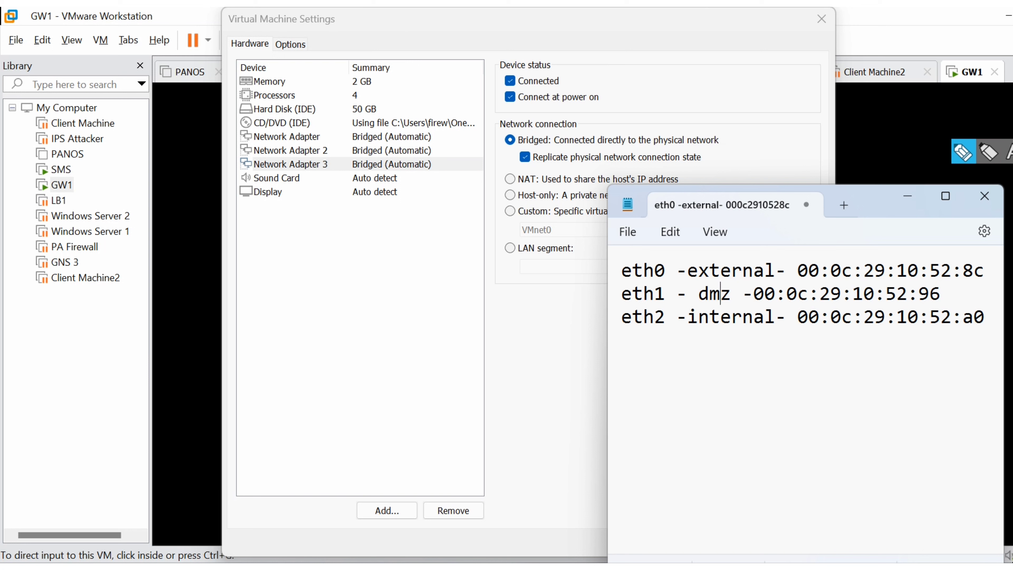
{"action": "left_click", "coordinate": [687, 270]}
{"action": "type", "text": "Bridge"}
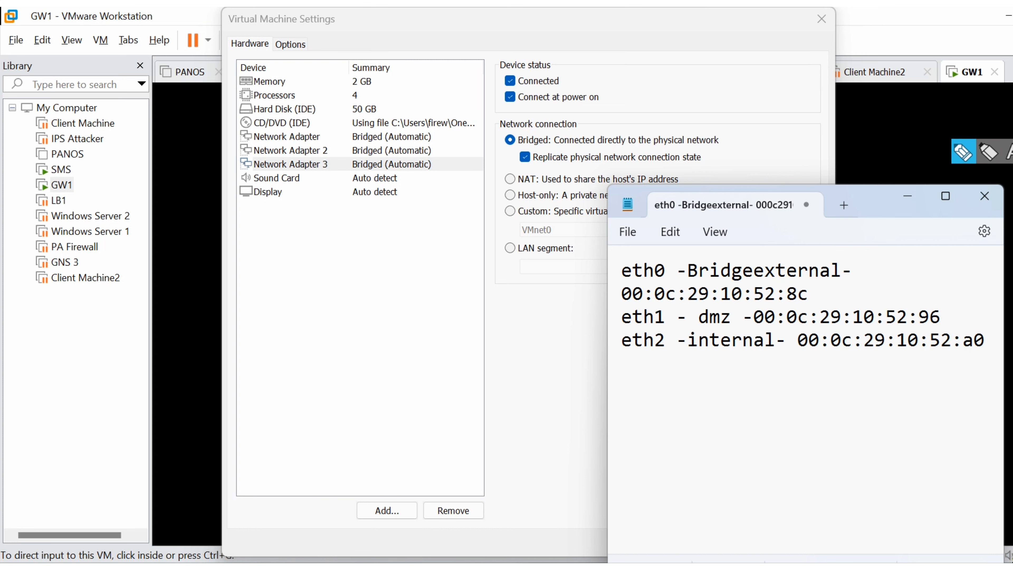
{"action": "type", "text": "-"}
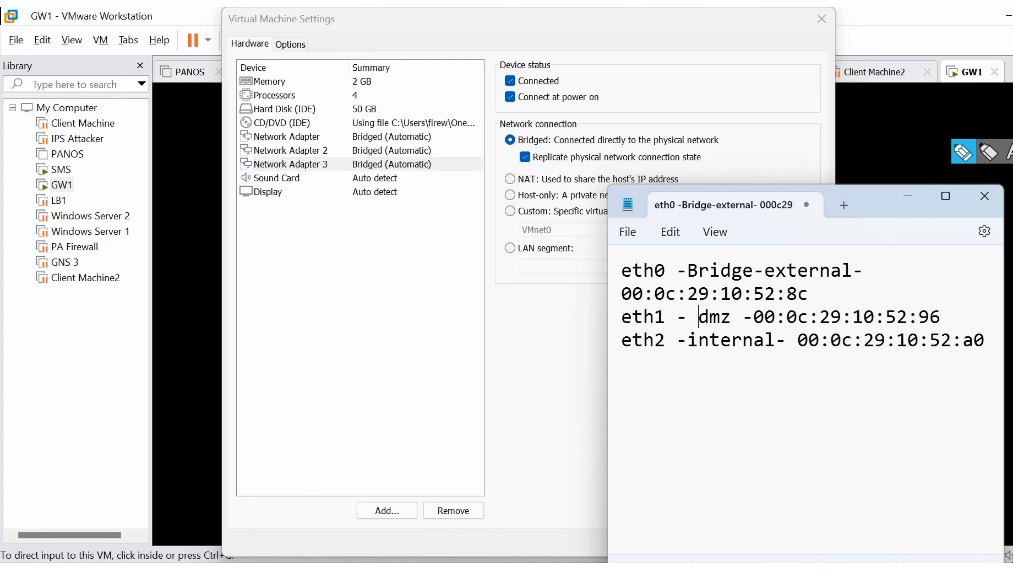
{"action": "left_click", "coordinate": [699, 317]}
{"action": "type", "text": "Vnet1-"}
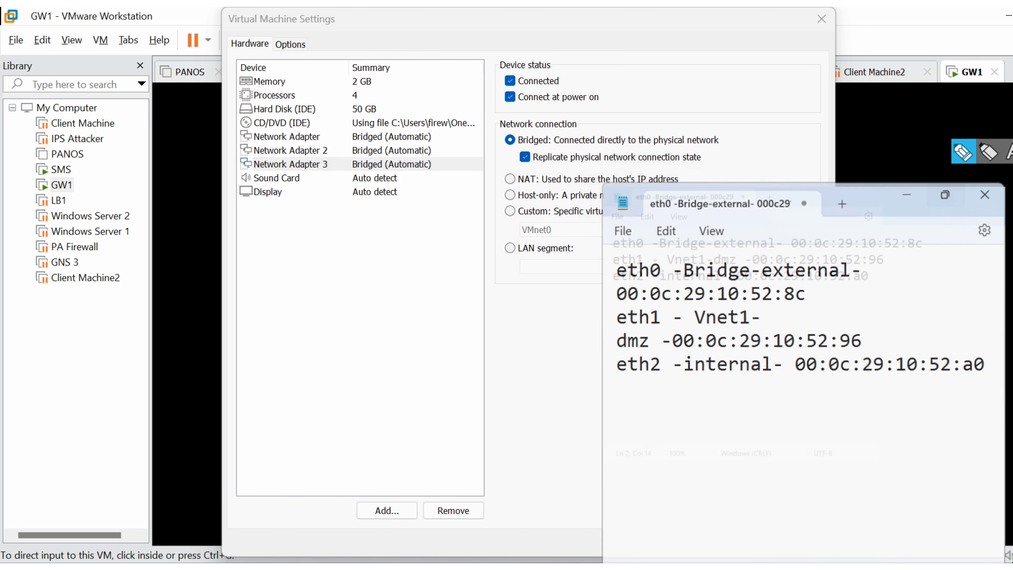
- Insert "Nat-" before "internal" in the eth2 entry and separate the three Notepad entries with blank lines
{"action": "left_click", "coordinate": [945, 196]}
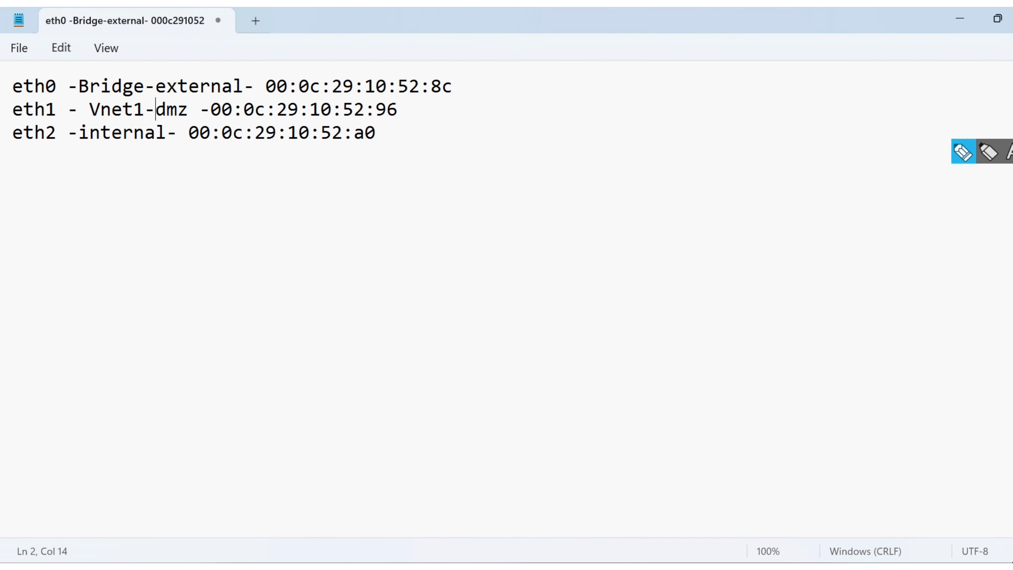
{"action": "left_click", "coordinate": [79, 133]}
{"action": "type", "text": "Nat-"}
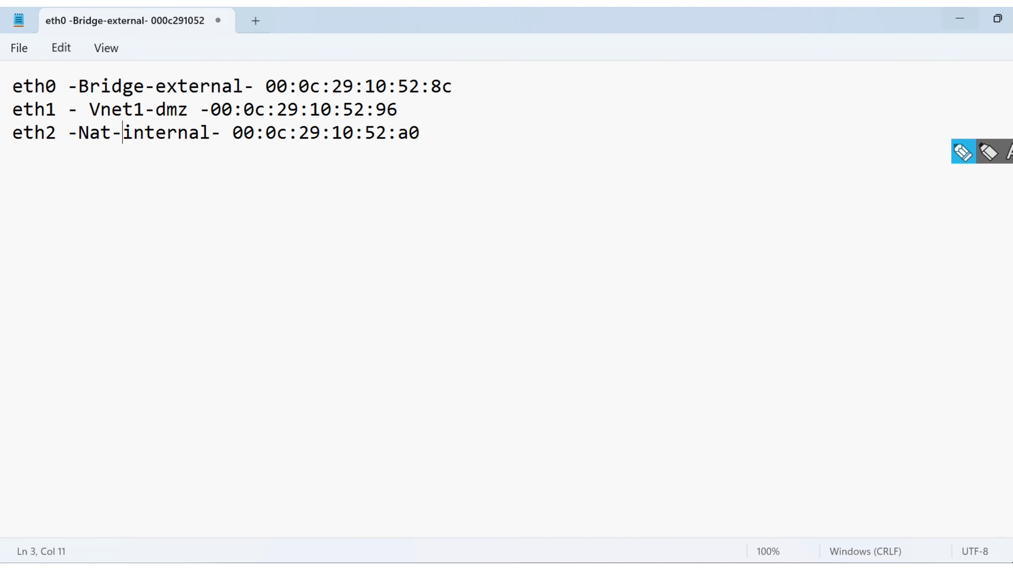
{"action": "left_click", "coordinate": [997, 19]}
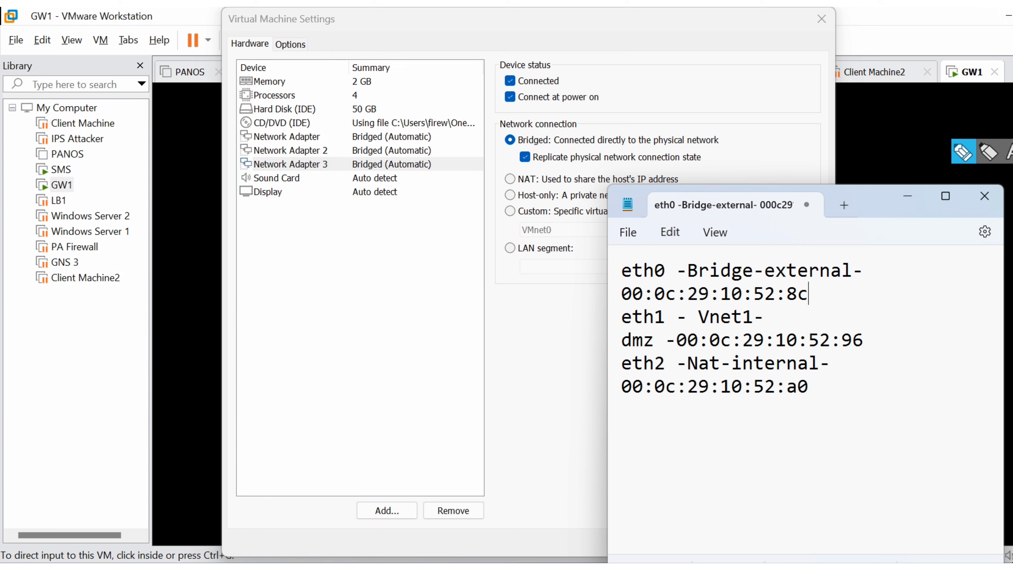
{"action": "key", "text": "Return"}
{"action": "left_click", "coordinate": [864, 363]}
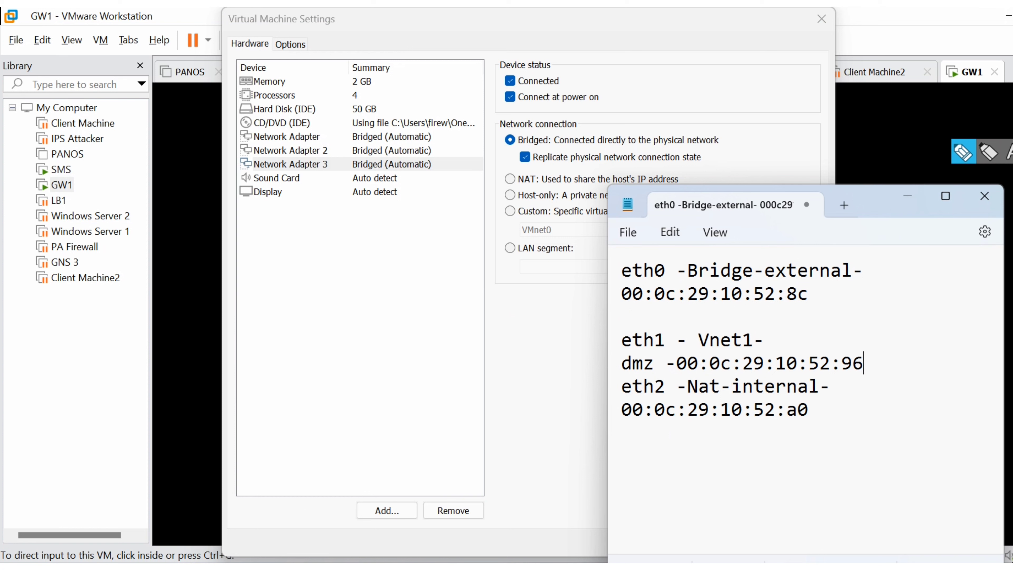
{"action": "key", "text": "Return"}
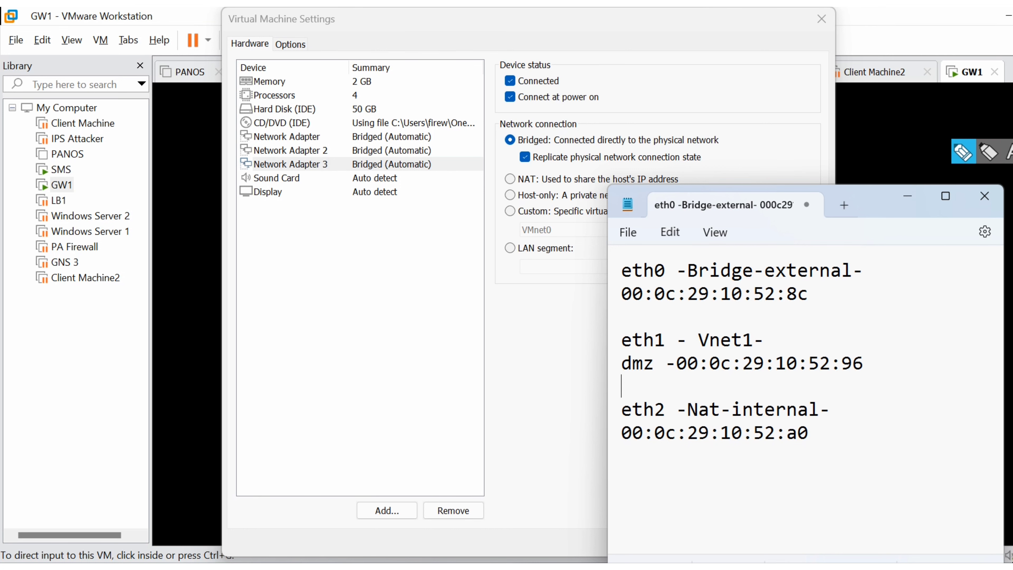
{"action": "left_click", "coordinate": [290, 150]}
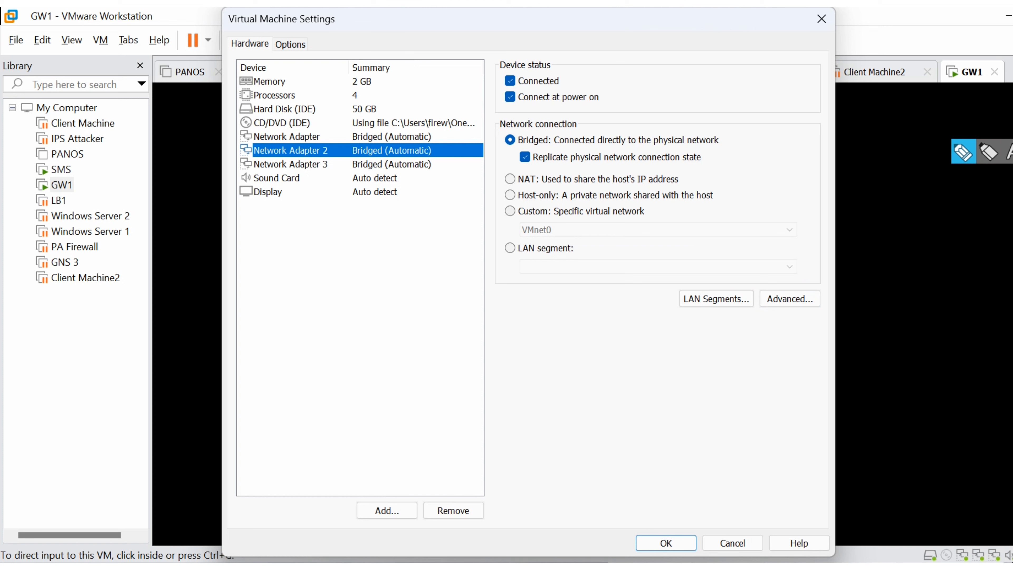
{"action": "left_click", "coordinate": [510, 248]}
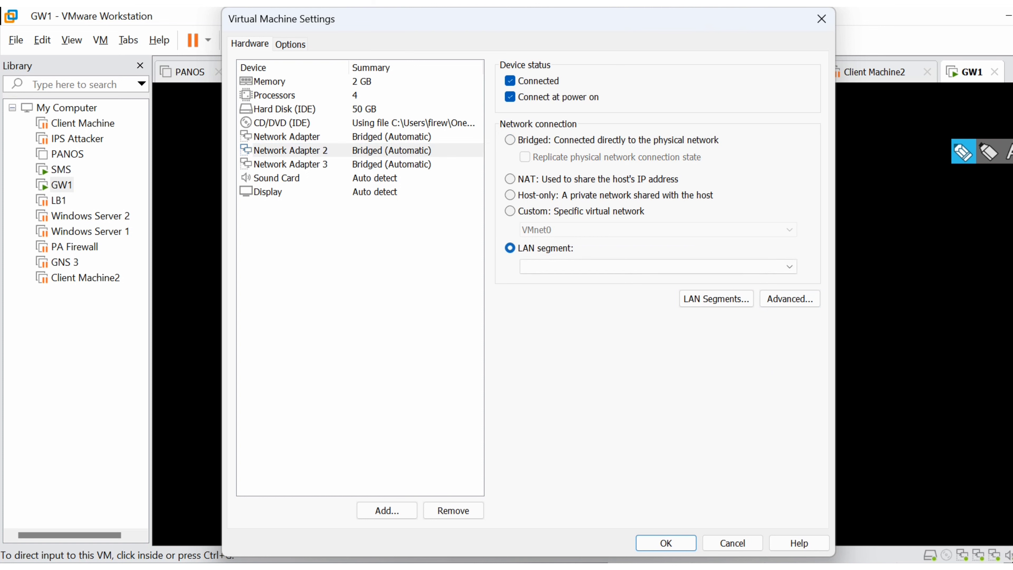
{"action": "left_click", "coordinate": [658, 267]}
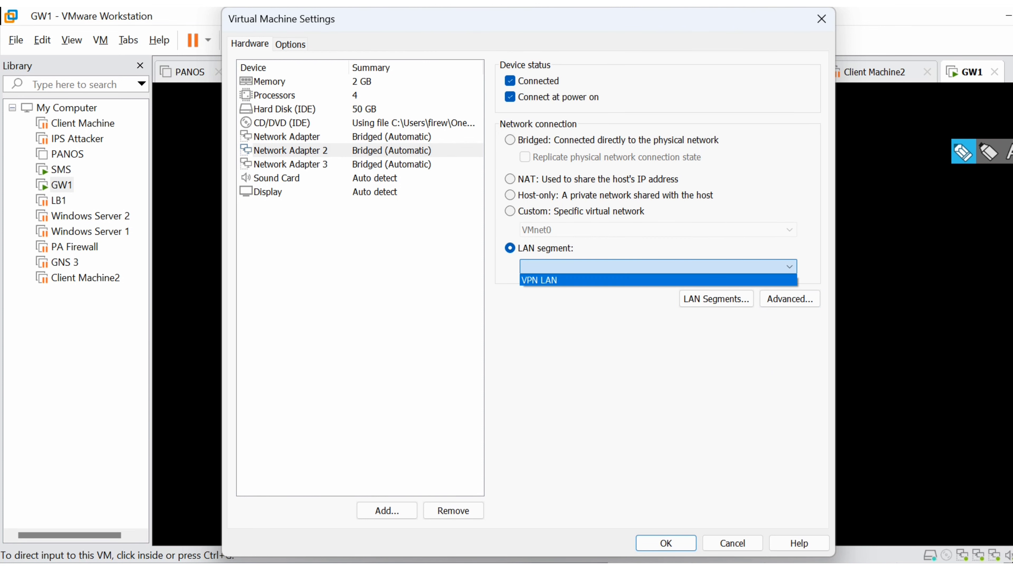
{"action": "key", "text": "Escape"}
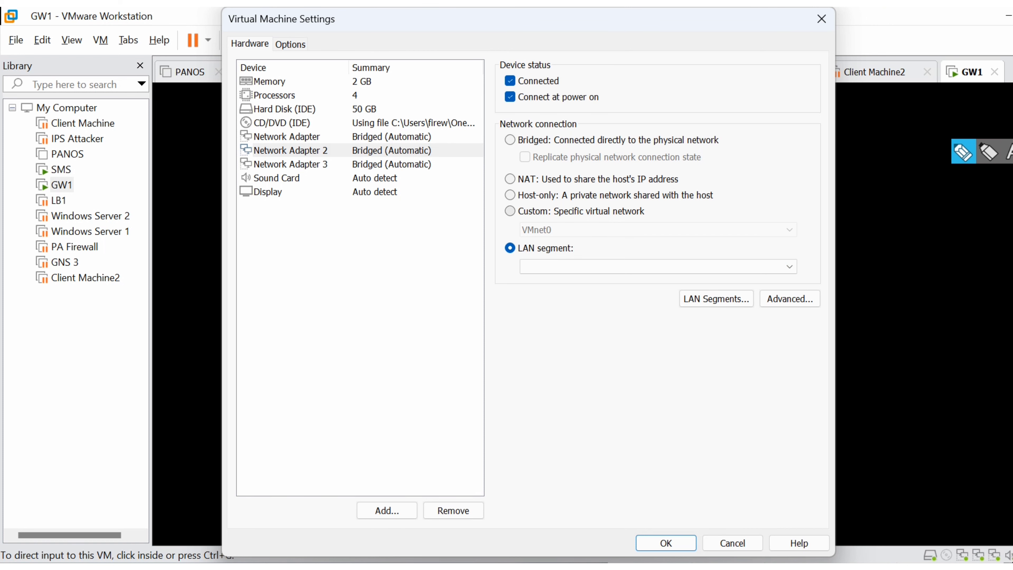
{"action": "left_click", "coordinate": [732, 543]}
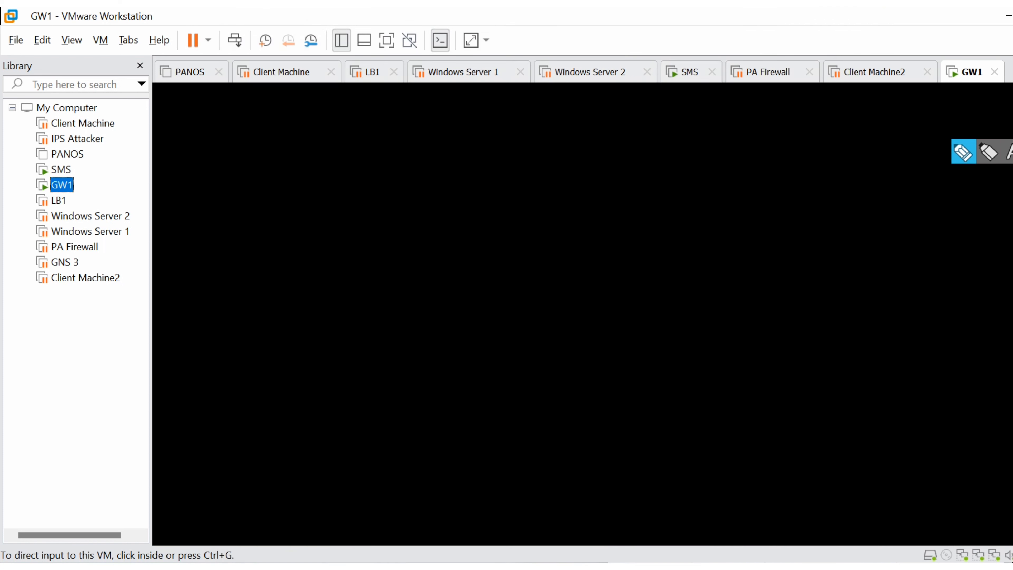
- Open the Virtual Network Editor in VMware Workstation and display the configuration of the host-only network VMnet1
{"action": "left_click", "coordinate": [42, 40]}
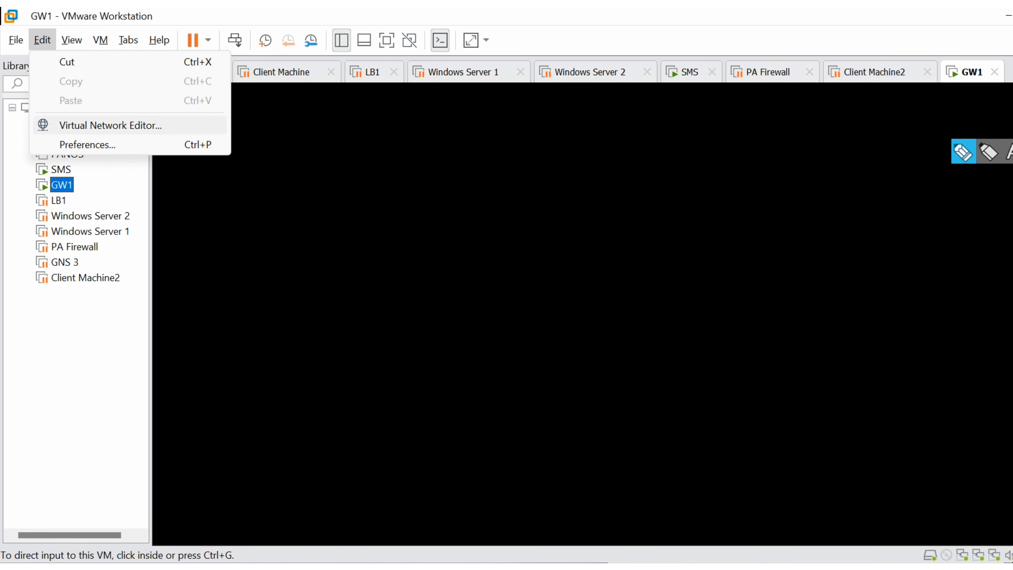
{"action": "left_click", "coordinate": [108, 125]}
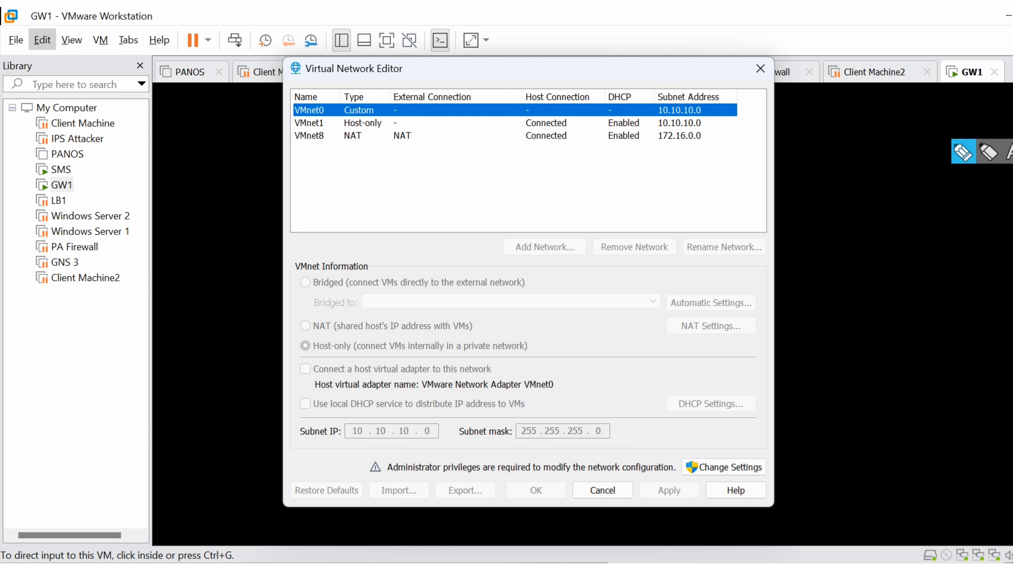
{"action": "left_click", "coordinate": [362, 123]}
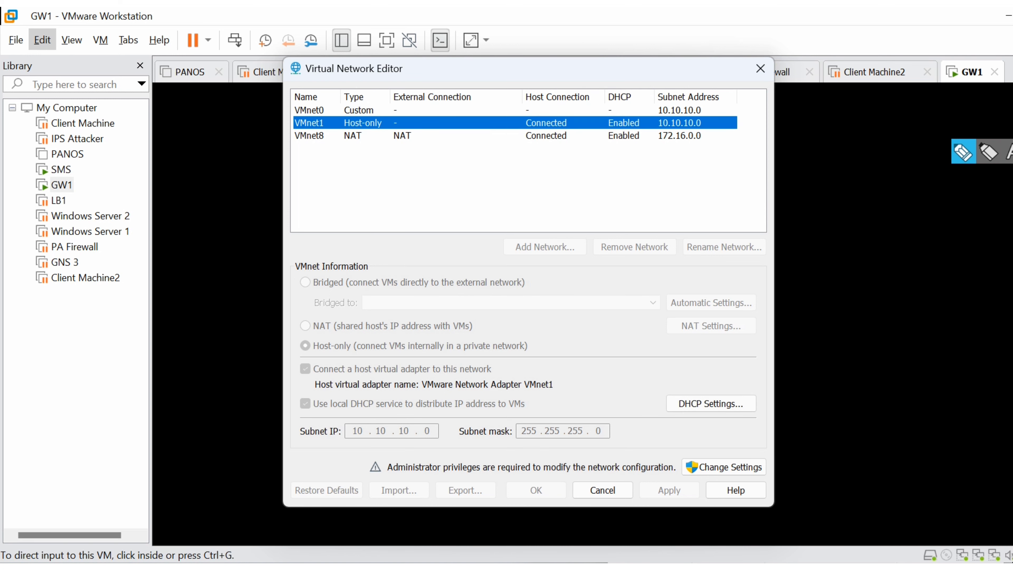
- Check the NAT network VMnet8, unlock the Virtual Network Editor with administrator privileges, and select VMnet1
{"action": "left_click", "coordinate": [362, 136]}
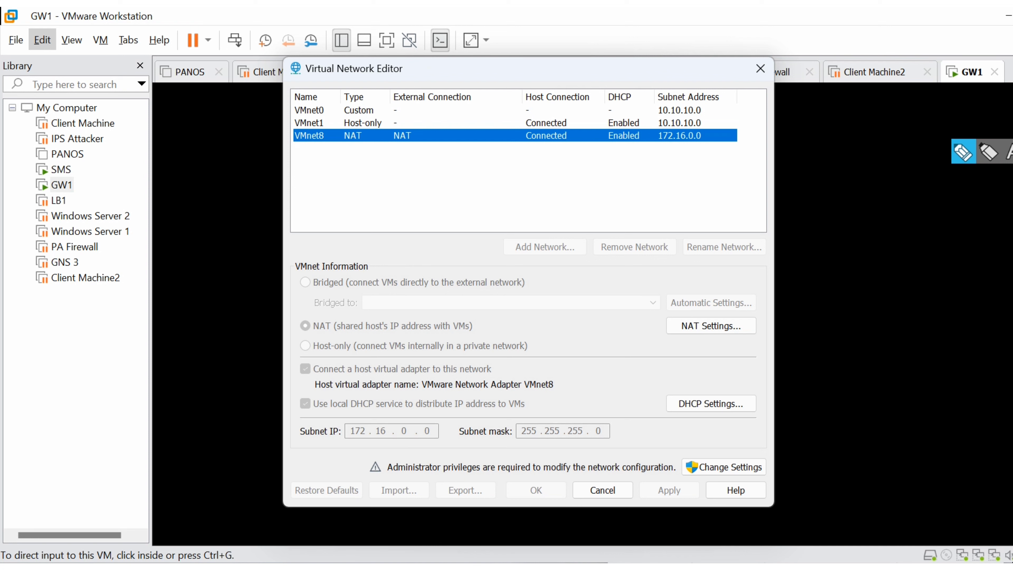
{"action": "left_click", "coordinate": [724, 467]}
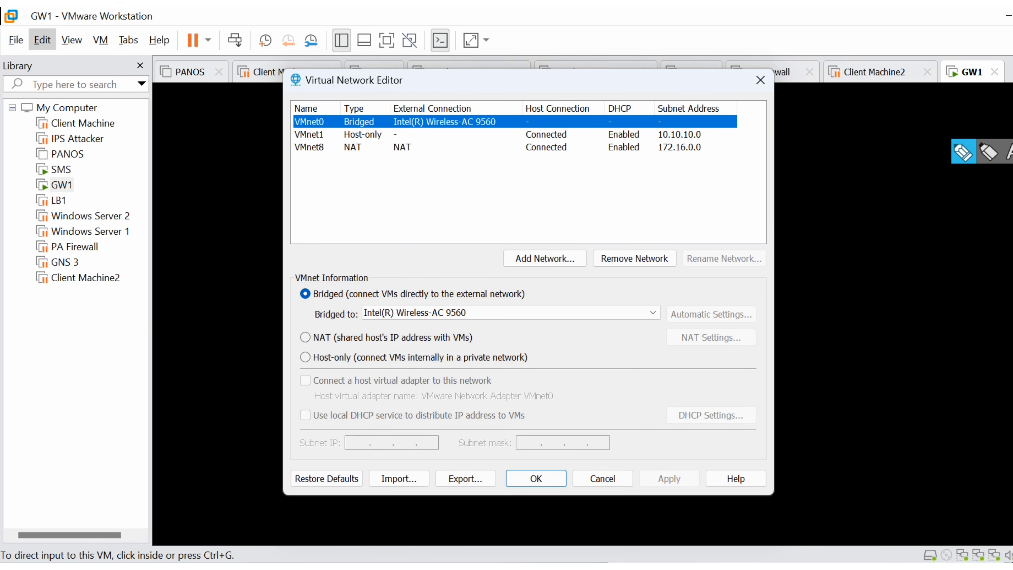
{"action": "left_click", "coordinate": [362, 135]}
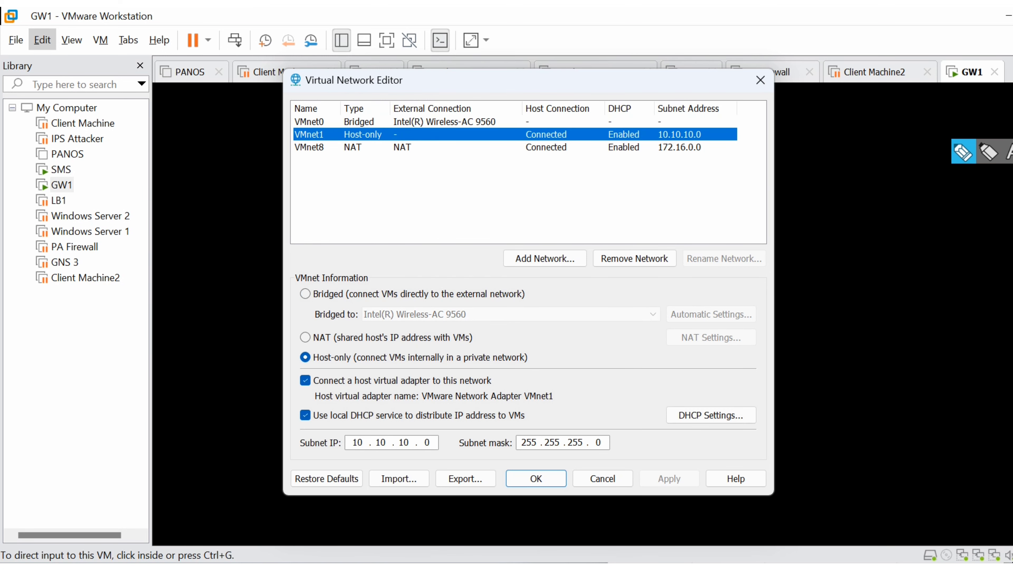
- Compare the VMnet1 subnet with the Notepad entries and the interface addresses on the Gaia Network Interfaces page
{"action": "key", "text": "alt+Tab"}
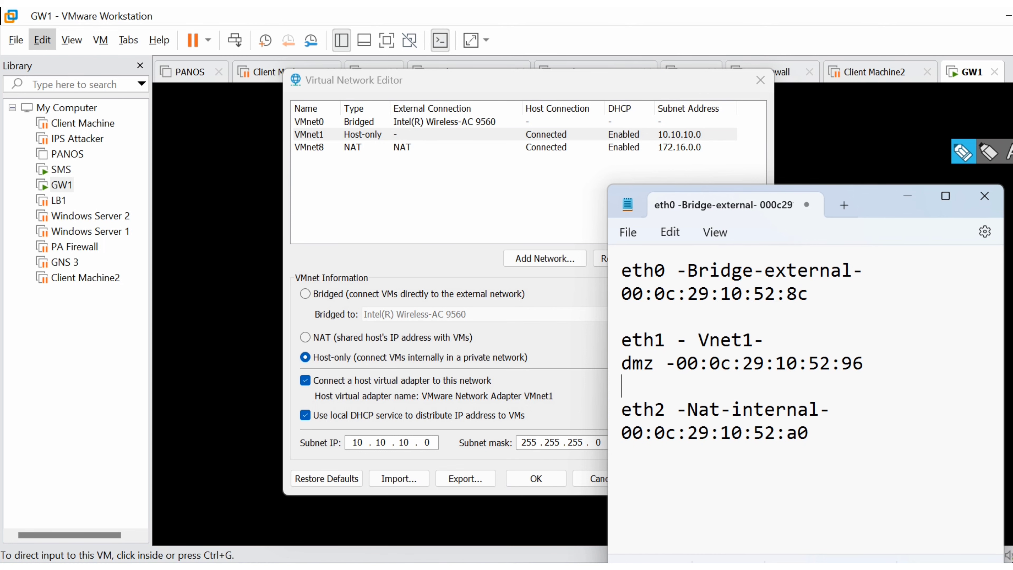
{"action": "key", "text": "alt+Tab"}
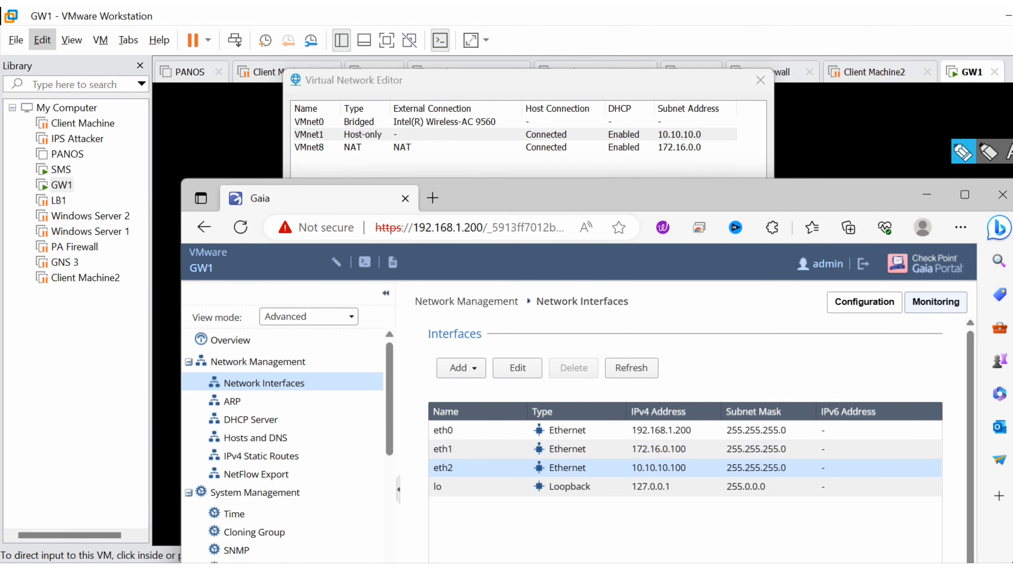
{"action": "left_click_drag", "start_coordinate": [622, 197], "coordinate": [1012, 75]}
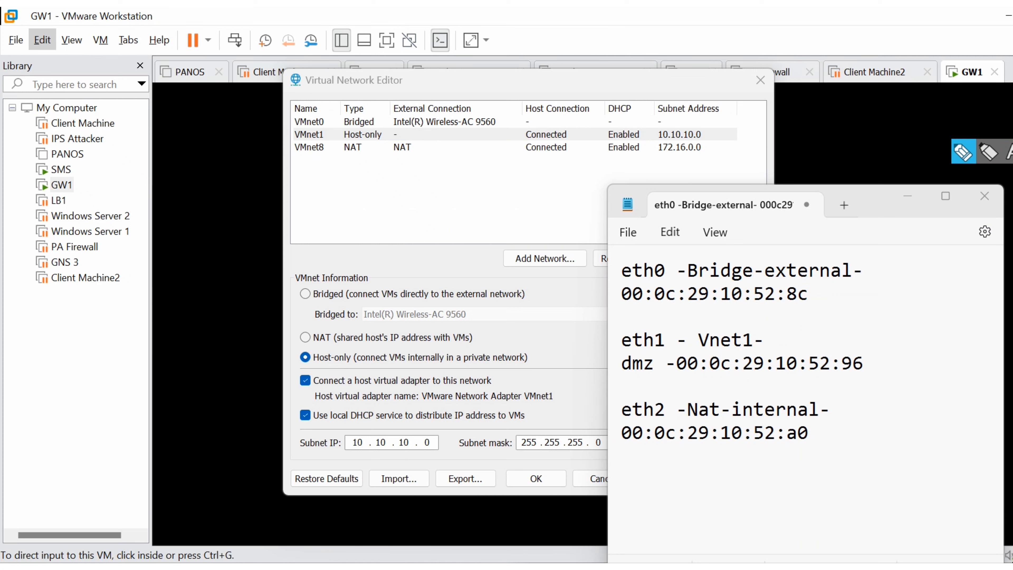
{"action": "key", "text": "Escape"}
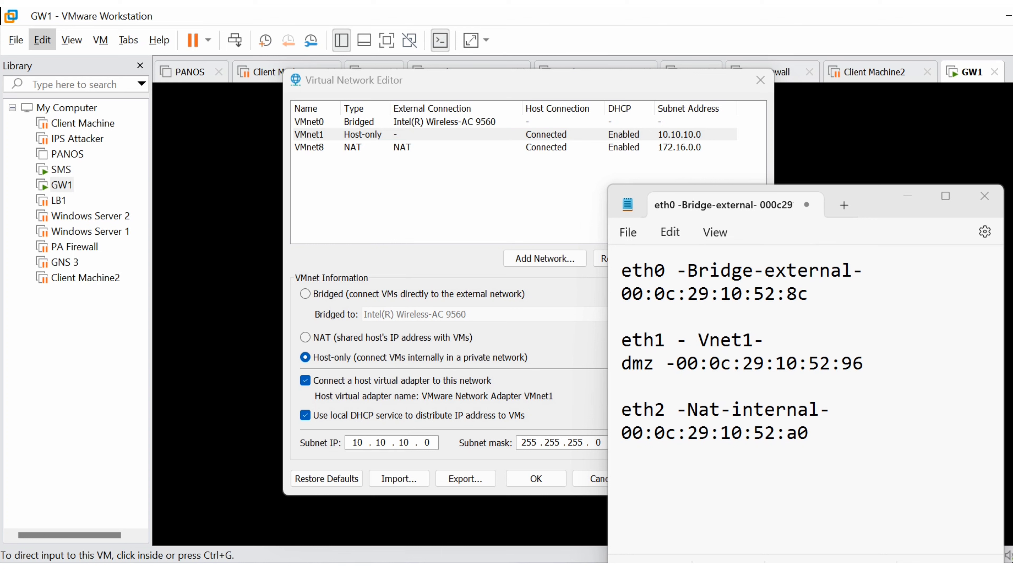
{"action": "key", "text": "alt+Tab"}
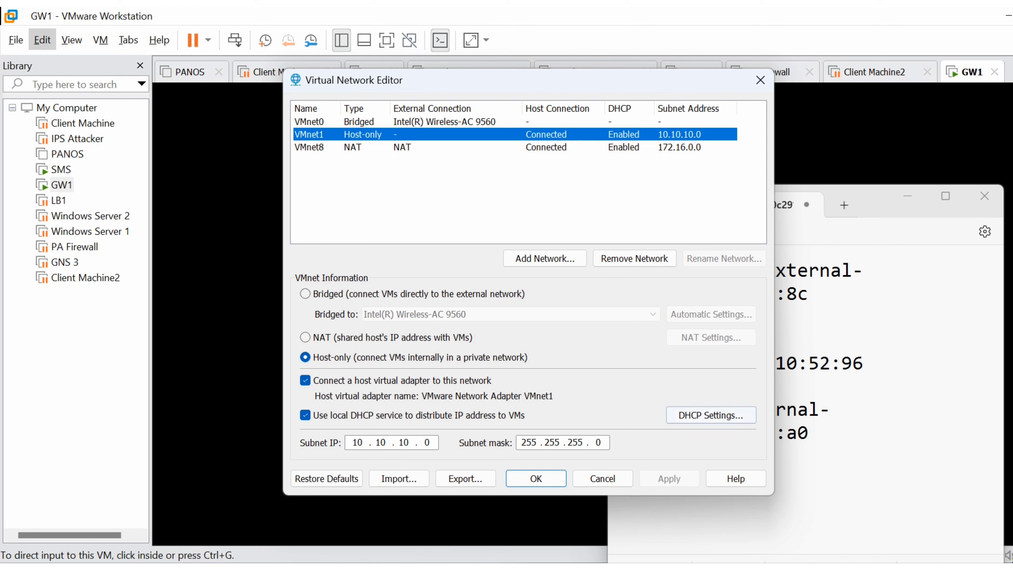
- Set the subnet IP of the host-only network VMnet1 to 172.16.0.0 and try to apply it
{"action": "double_click", "coordinate": [427, 442]}
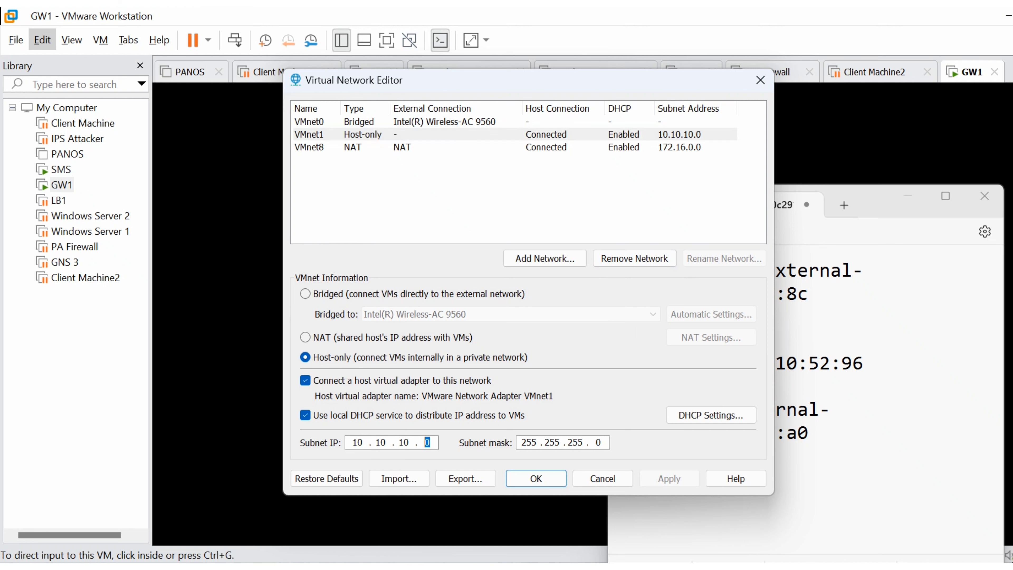
{"action": "key", "text": "BackSpace"}
{"action": "key", "text": "BackSpace"}
{"action": "key", "text": "BackSpace"}
{"action": "key", "text": "BackSpace"}
{"action": "key", "text": "BackSpace"}
{"action": "key", "text": "BackSpace"}
{"action": "key", "text": "BackSpace"}
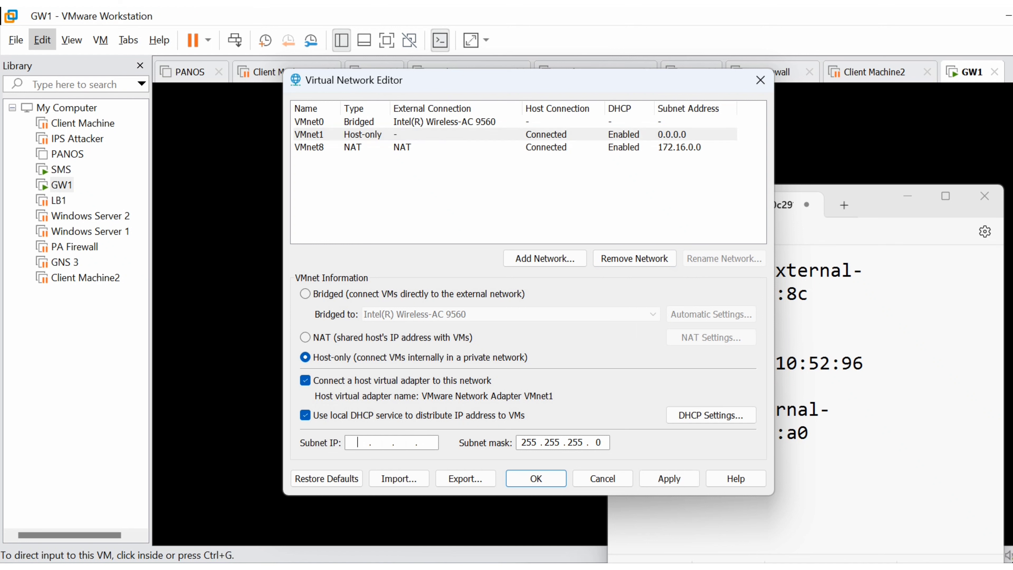
{"action": "type", "text": "172 . 16 . 0 . 0"}
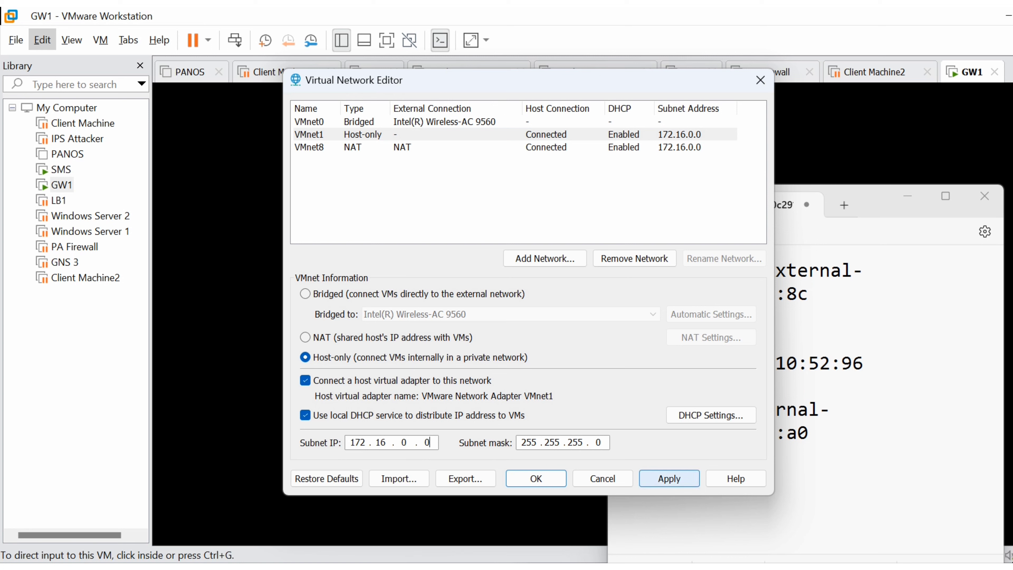
{"action": "left_click", "coordinate": [669, 478]}
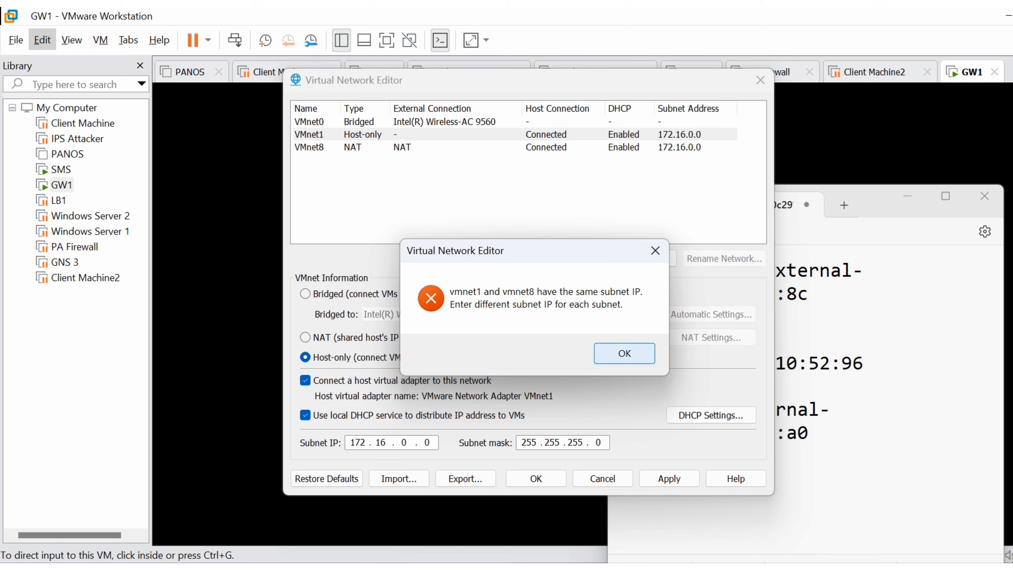
{"action": "left_click", "coordinate": [624, 354]}
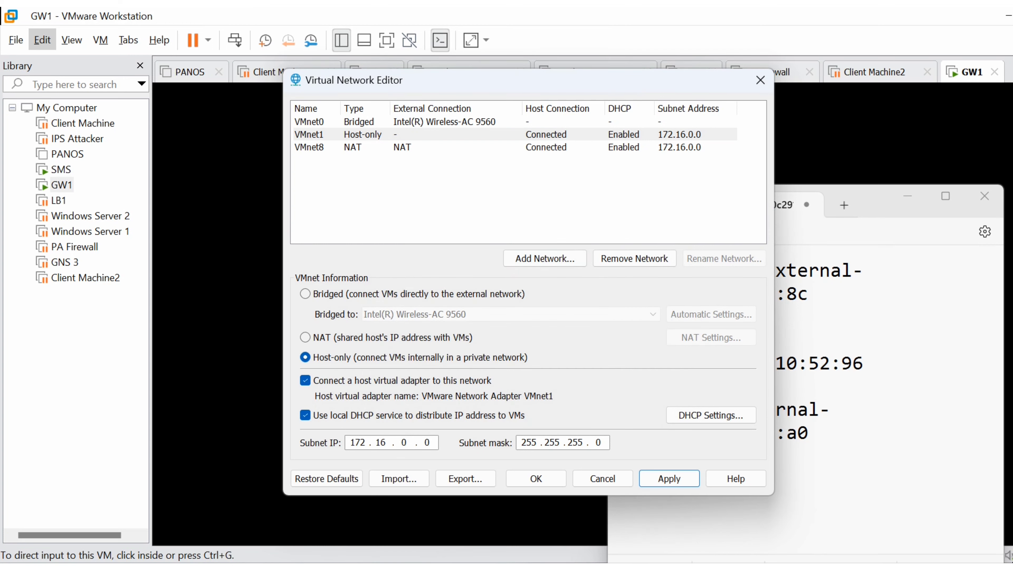
- Set the subnet IP of the NAT network VMnet8 to 10.10.10.0, checking it against Gaia's interface addresses, and apply the changes
{"action": "left_click", "coordinate": [514, 147]}
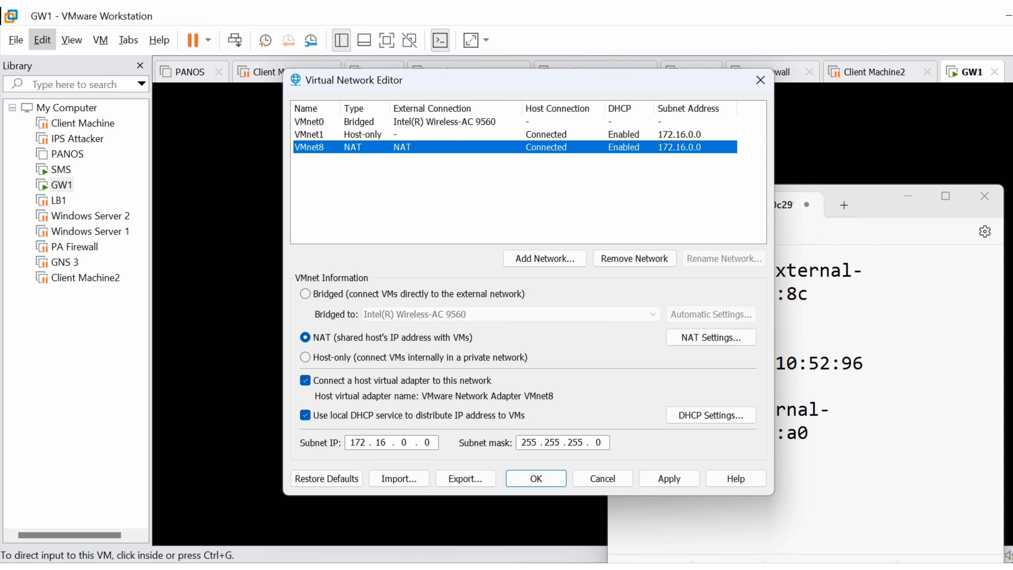
{"action": "left_click", "coordinate": [431, 443]}
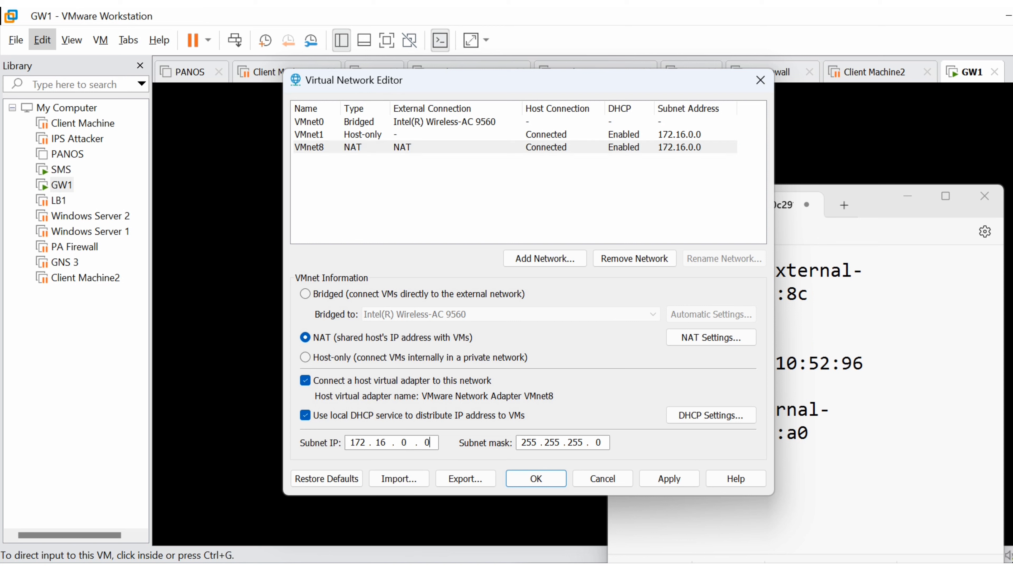
{"action": "key", "text": "BackSpace"}
{"action": "key", "text": "BackSpace"}
{"action": "key", "text": "BackSpace"}
{"action": "key", "text": "BackSpace"}
{"action": "key", "text": "BackSpace"}
{"action": "key", "text": "BackSpace"}
{"action": "key", "text": "BackSpace"}
{"action": "key", "text": "alt+Tab"}
{"action": "left_click_drag", "start_coordinate": [1011, 297], "coordinate": [587, 121]}
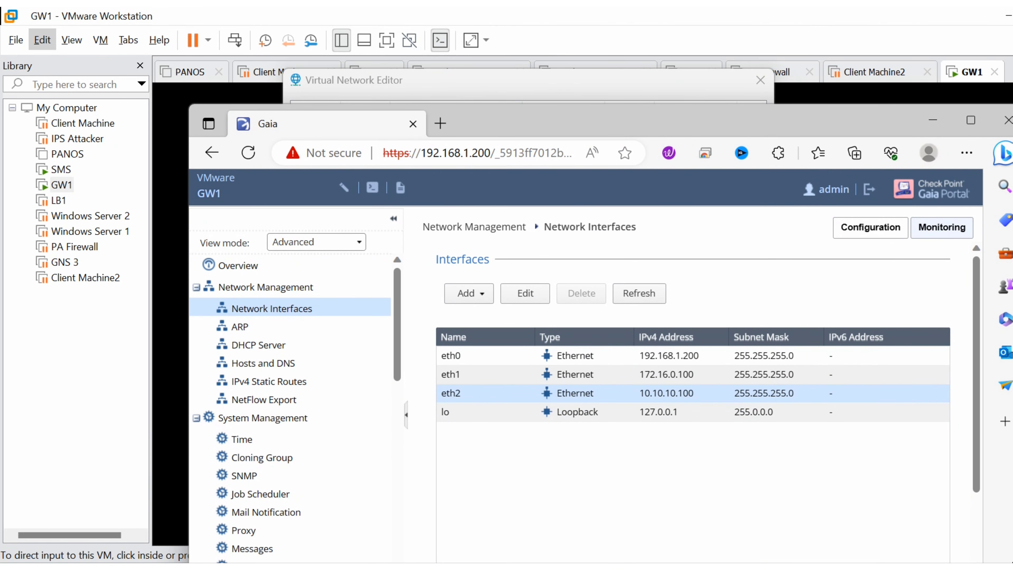
{"action": "left_click_drag", "start_coordinate": [587, 121], "coordinate": [1012, 24]}
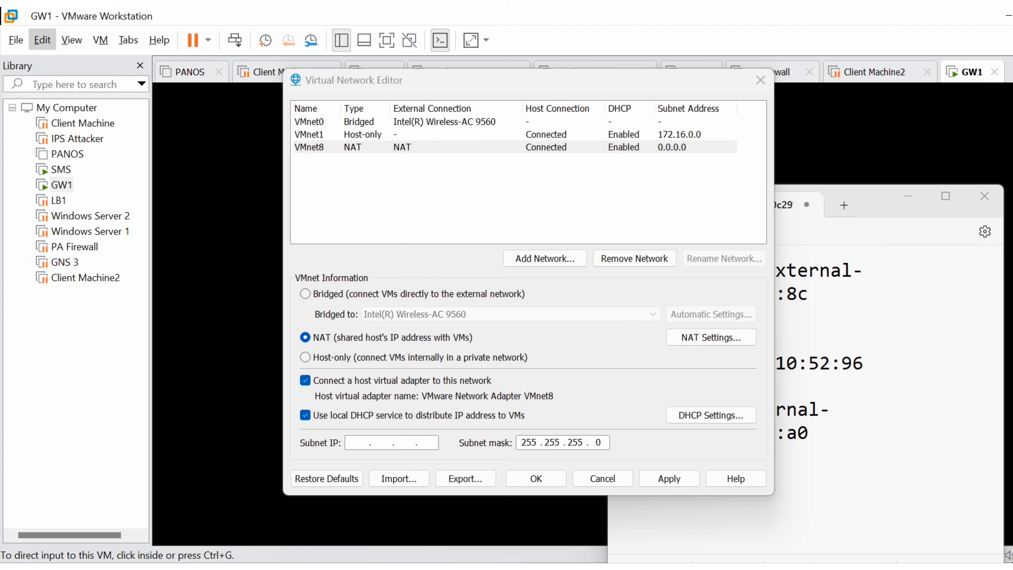
{"action": "key", "text": "ctrl+alt+d"}
{"action": "left_click", "coordinate": [357, 442]}
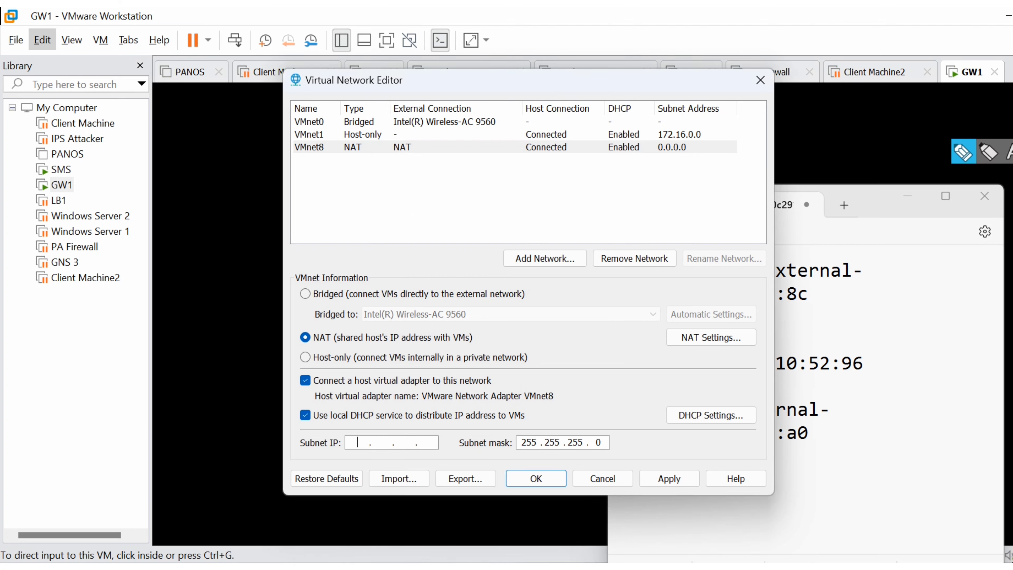
{"action": "type", "text": "10.10.10.0"}
{"action": "left_click", "coordinate": [670, 479]}
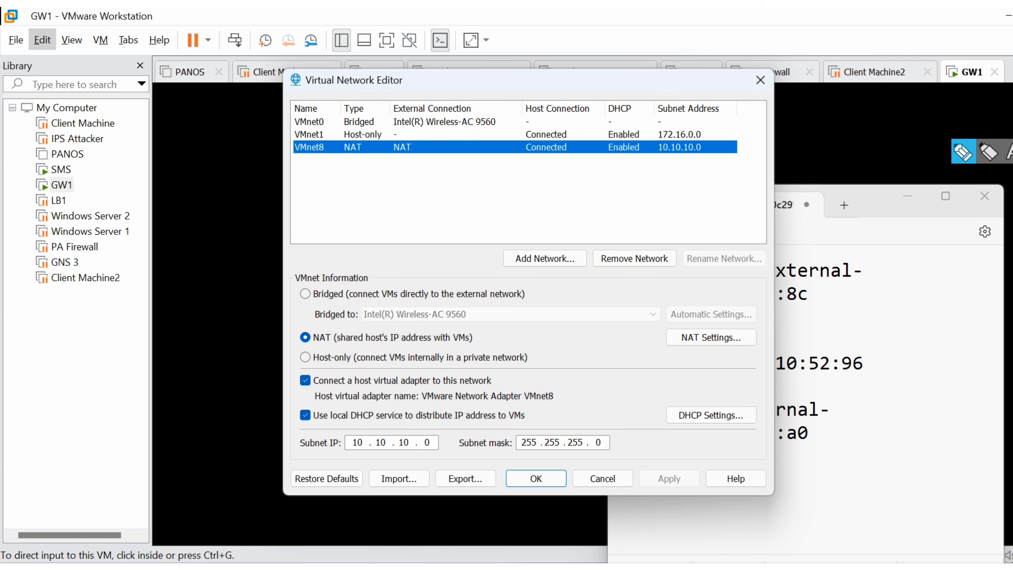
- Review the VMnet1 and VMnet0 configurations and place the Gaia Network Interfaces page below the network list for comparison
{"action": "left_click", "coordinate": [363, 135]}
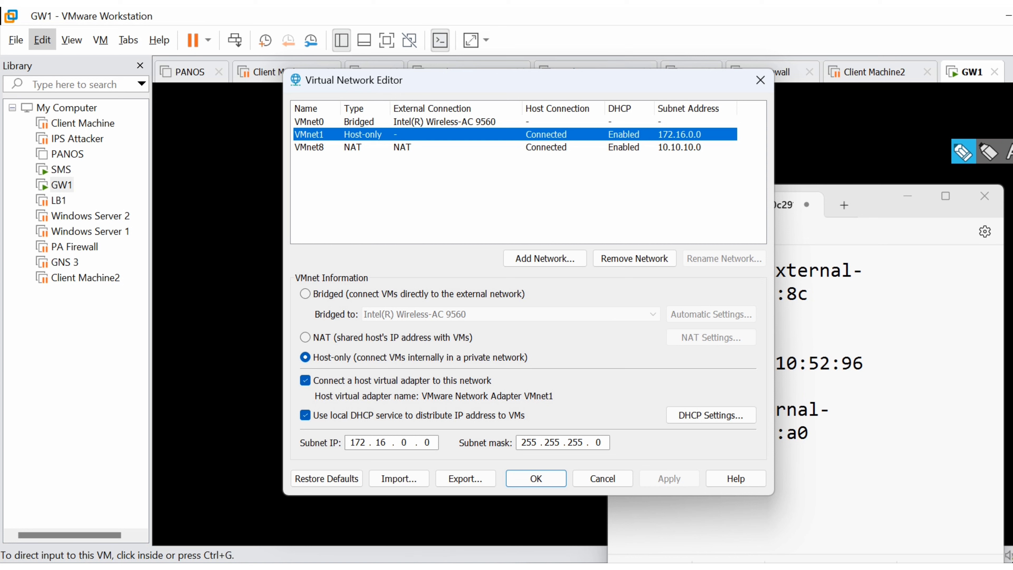
{"action": "left_click", "coordinate": [399, 121]}
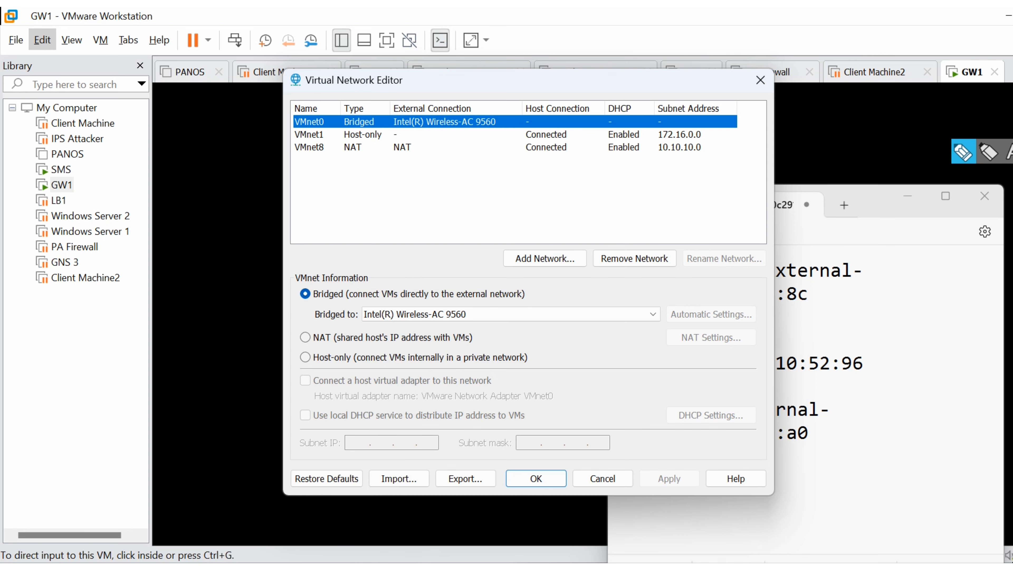
{"action": "key", "text": "alt+Tab"}
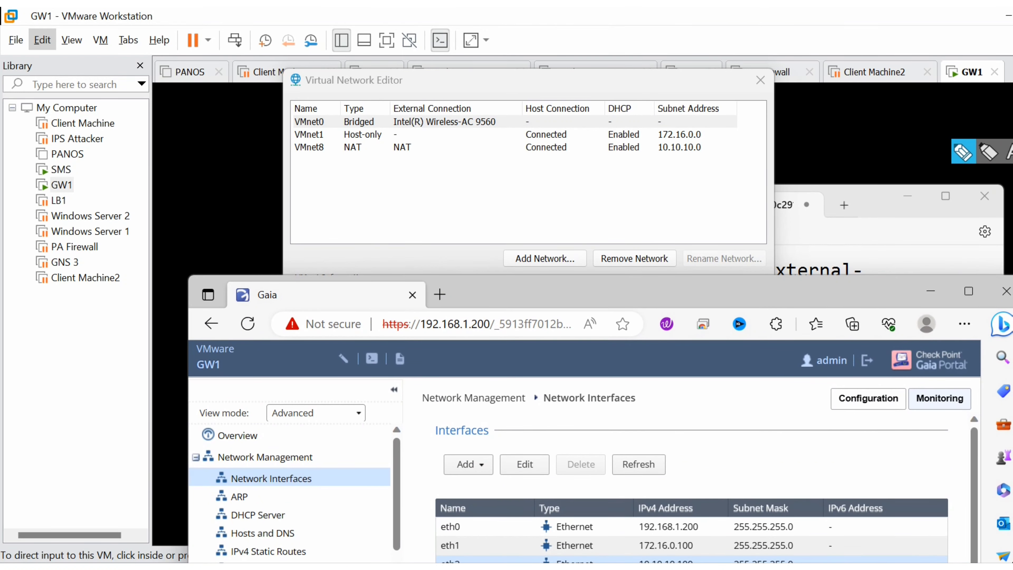
{"action": "left_click_drag", "start_coordinate": [639, 293], "coordinate": [622, 203]}
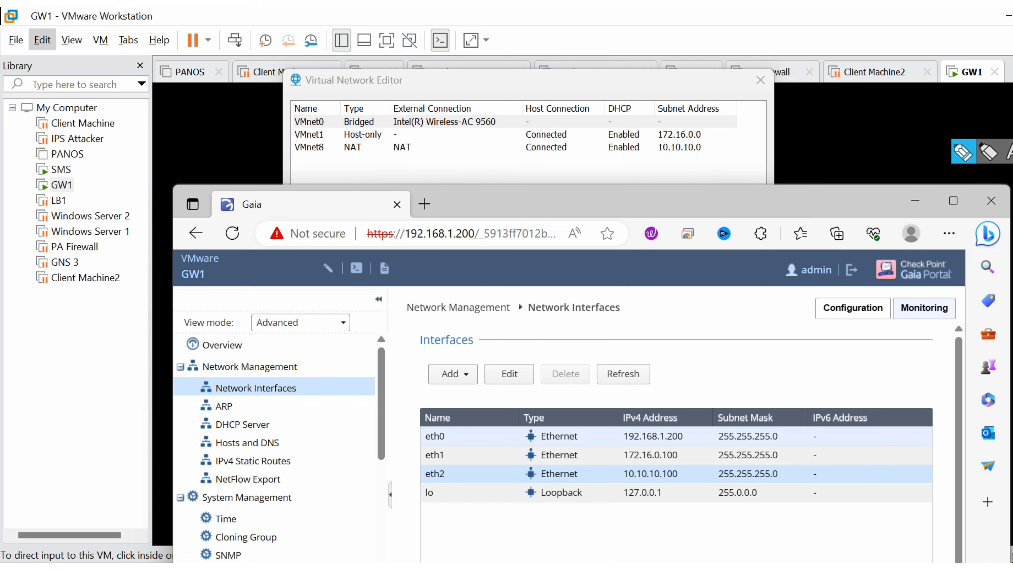
- Draw annotation arrows from eth0 to VMnet0, eth1 to VMnet1 and eth2 to VMnet8, and clear the drawing
{"action": "left_click", "coordinate": [964, 152]}
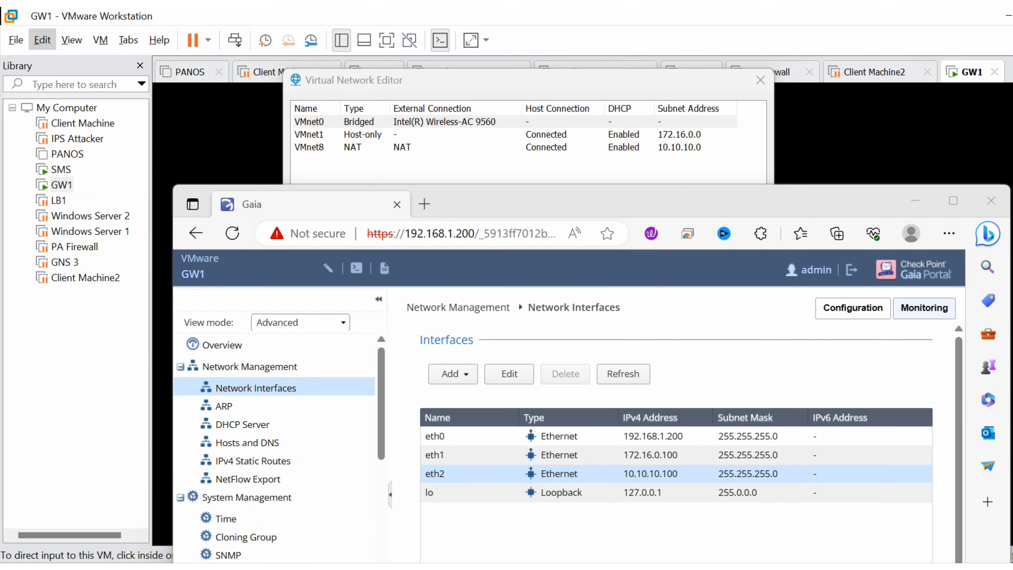
{"action": "mouse_move", "coordinate": [456, 437]}
{"action": "left_mouse_down"}
{"action": "mouse_move", "coordinate": [449, 189]}
{"action": "mouse_move", "coordinate": [483, 122]}
{"action": "left_mouse_up"}
{"action": "left_click_drag", "start_coordinate": [483, 122], "coordinate": [485, 131]}
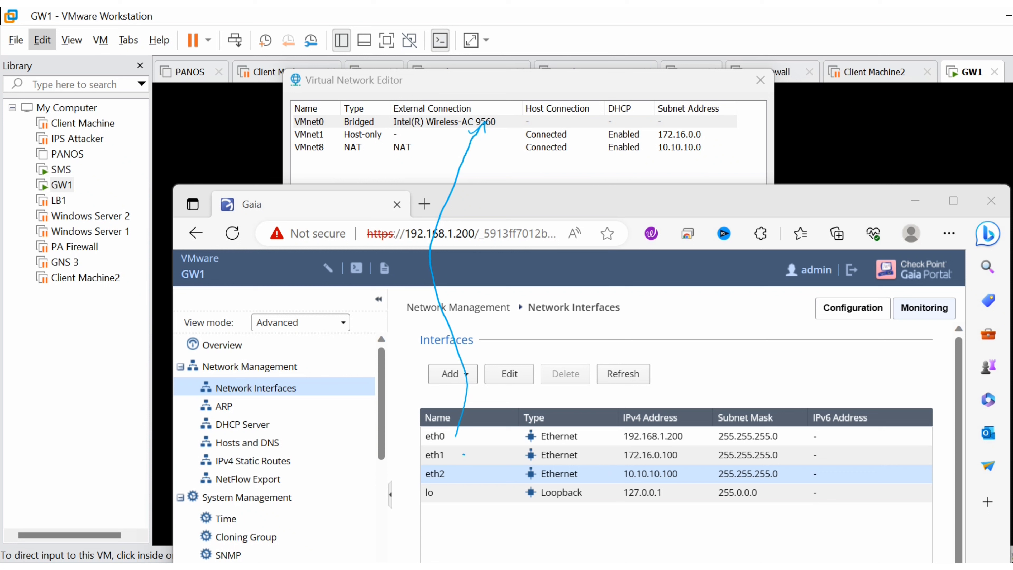
{"action": "mouse_move", "coordinate": [463, 455]}
{"action": "left_mouse_down"}
{"action": "mouse_move", "coordinate": [402, 453]}
{"action": "mouse_move", "coordinate": [338, 266]}
{"action": "mouse_move", "coordinate": [338, 133]}
{"action": "left_mouse_up"}
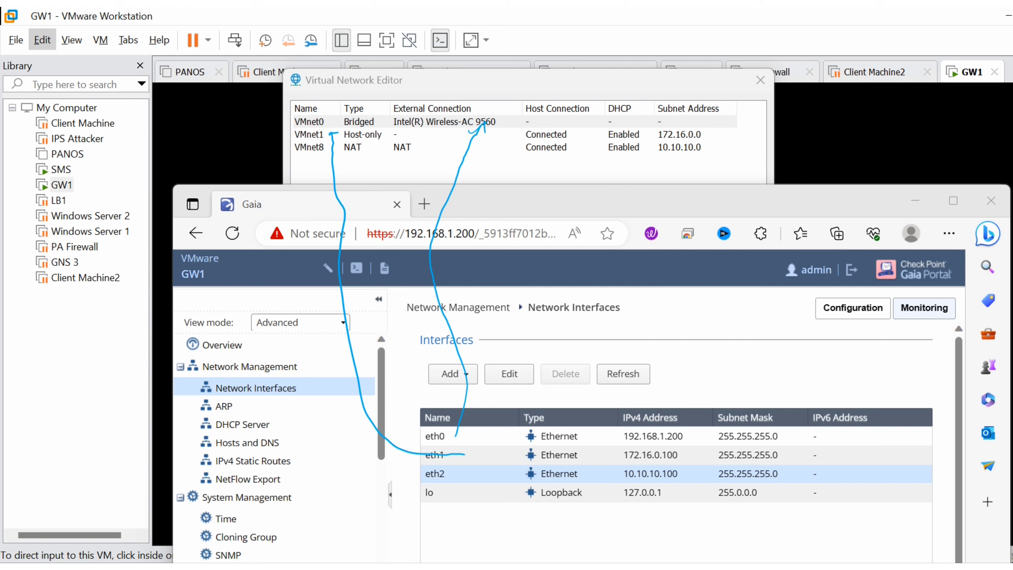
{"action": "left_click_drag", "start_coordinate": [330, 134], "coordinate": [317, 135]}
{"action": "mouse_move", "coordinate": [463, 476]}
{"action": "left_mouse_down"}
{"action": "mouse_move", "coordinate": [349, 410]}
{"action": "mouse_move", "coordinate": [296, 161]}
{"action": "mouse_move", "coordinate": [283, 167]}
{"action": "mouse_move", "coordinate": [302, 169]}
{"action": "left_mouse_up"}
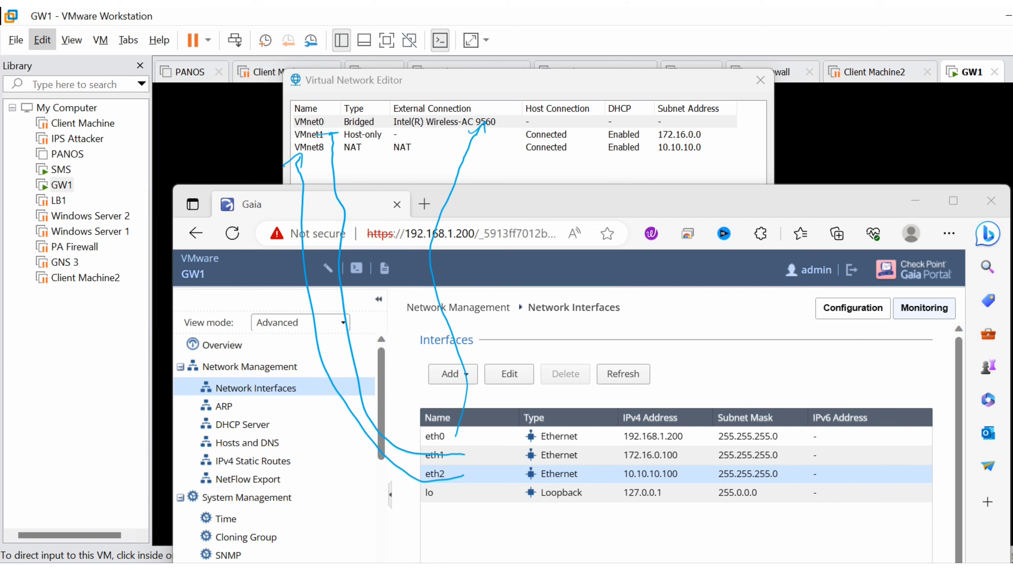
{"action": "key", "text": "ctrl+shift+7"}
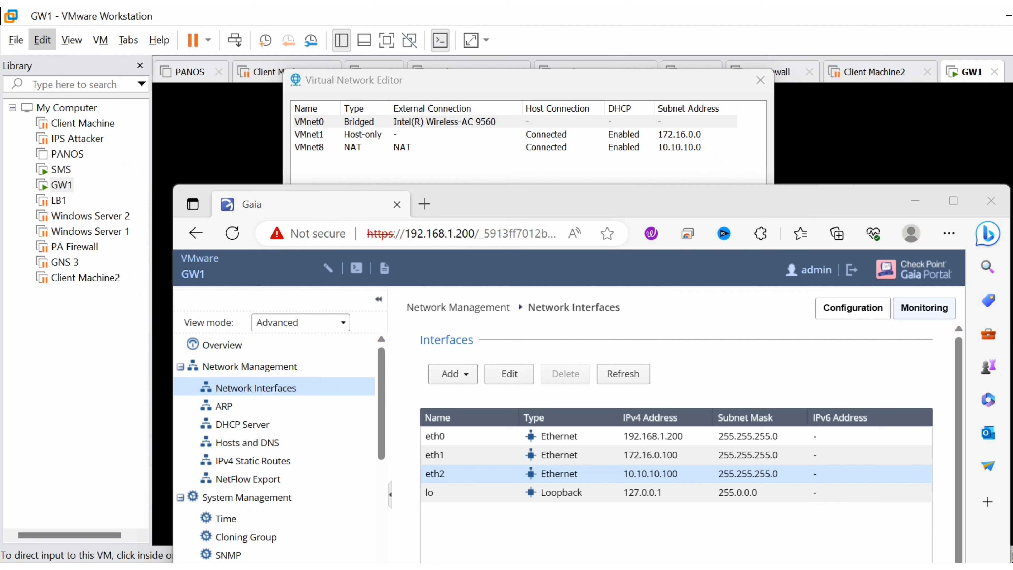
- Move the Gaia browser window aside, confirm the Virtual Network Editor, and open GW1's virtual machine settings
{"action": "left_click_drag", "start_coordinate": [598, 202], "coordinate": [1012, 188]}
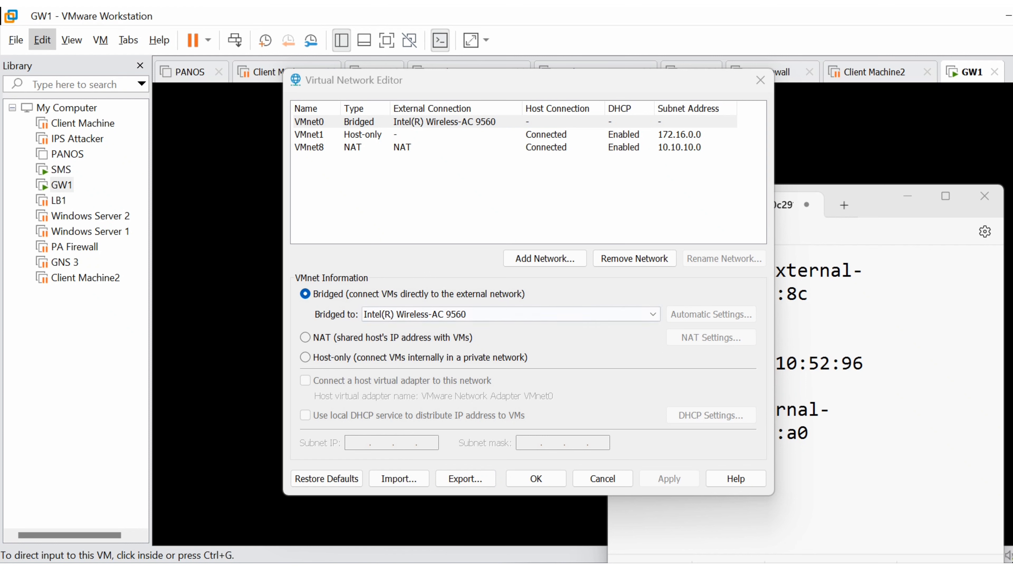
{"action": "left_click", "coordinate": [536, 478]}
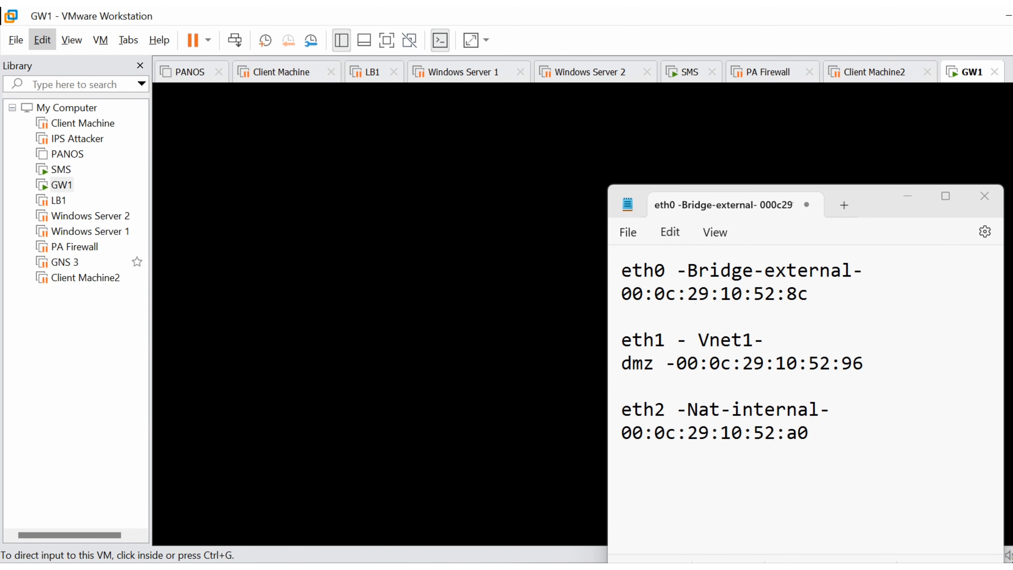
{"action": "left_click", "coordinate": [62, 185]}
{"action": "right_click", "coordinate": [83, 192]}
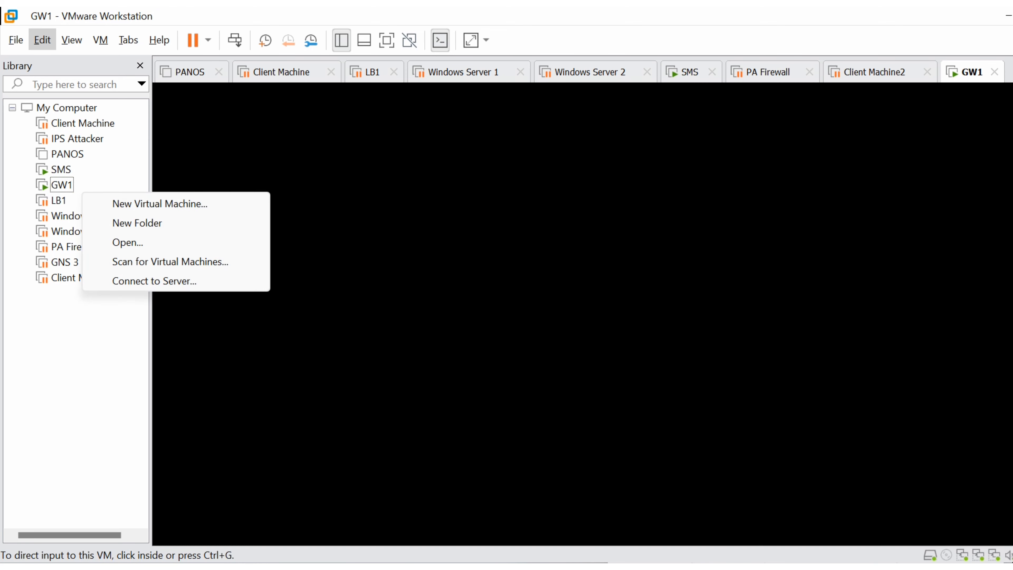
{"action": "left_click", "coordinate": [62, 185]}
{"action": "right_click", "coordinate": [68, 186]}
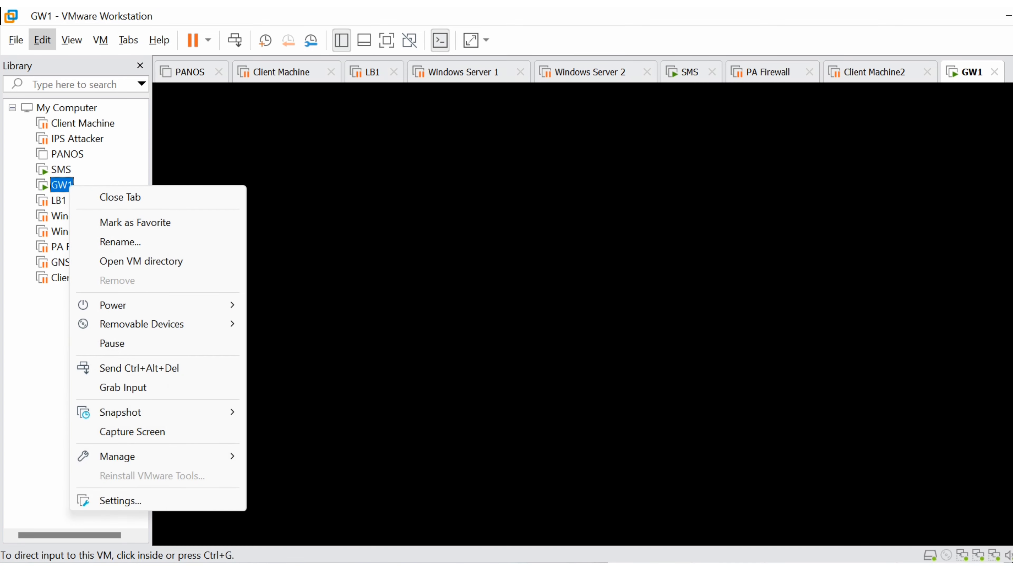
{"action": "left_click", "coordinate": [119, 500]}
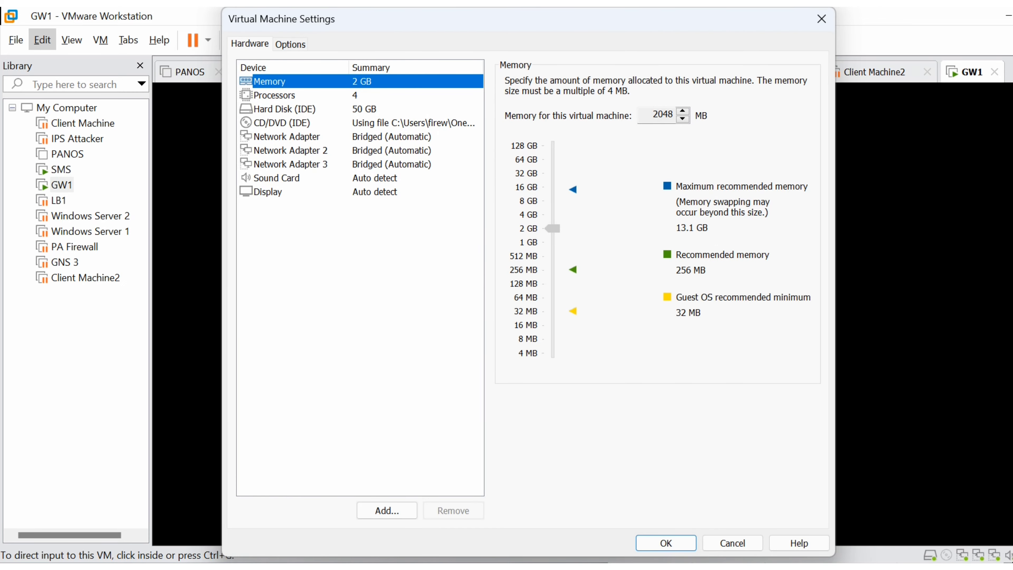
- Try the custom virtual network option for GW1's first network adapter, and return it to Bridged with the physical network connection state replicated
{"action": "left_click", "coordinate": [290, 136]}
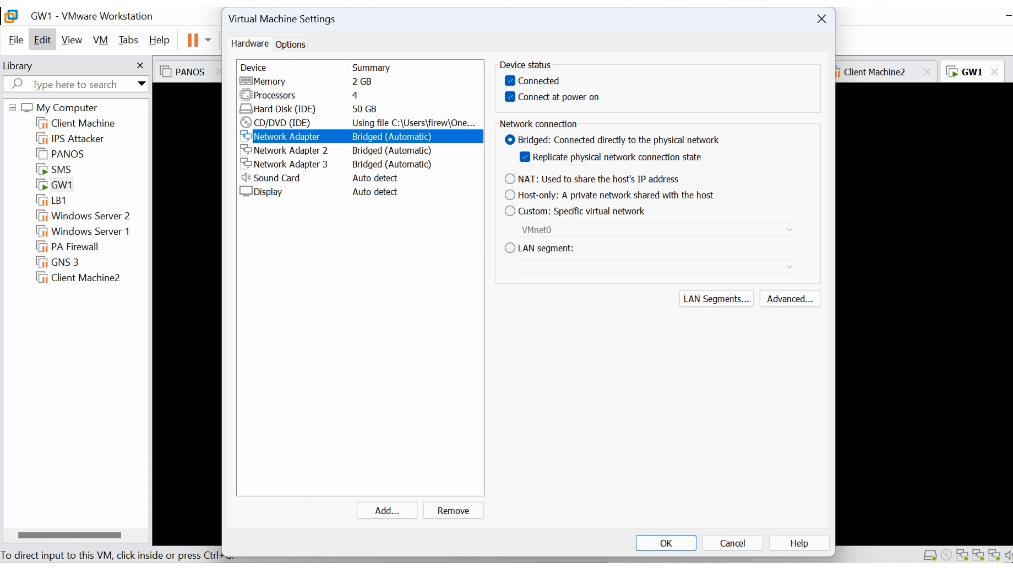
{"action": "left_click", "coordinate": [509, 211]}
{"action": "left_click", "coordinate": [658, 229]}
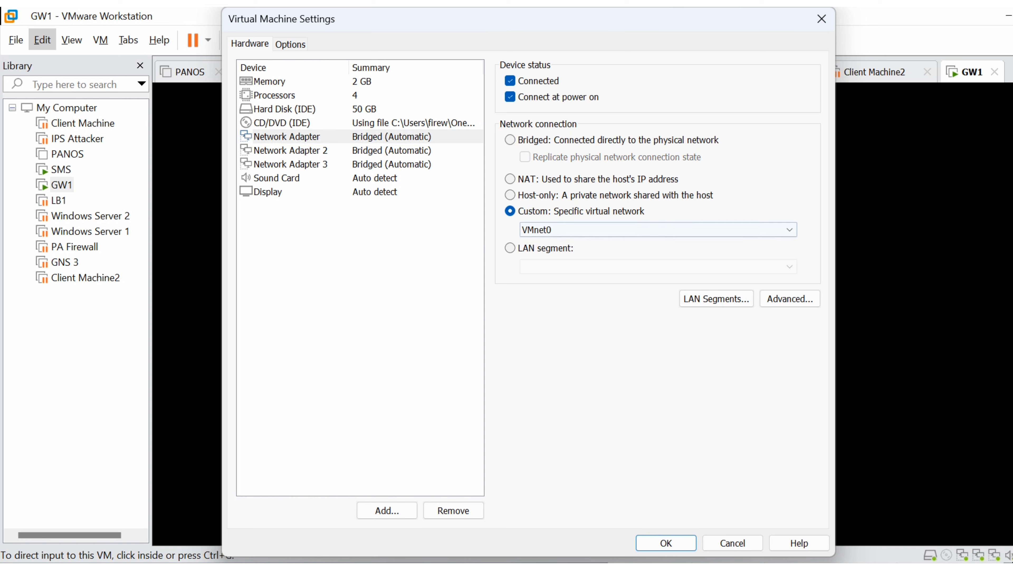
{"action": "left_click", "coordinate": [658, 230]}
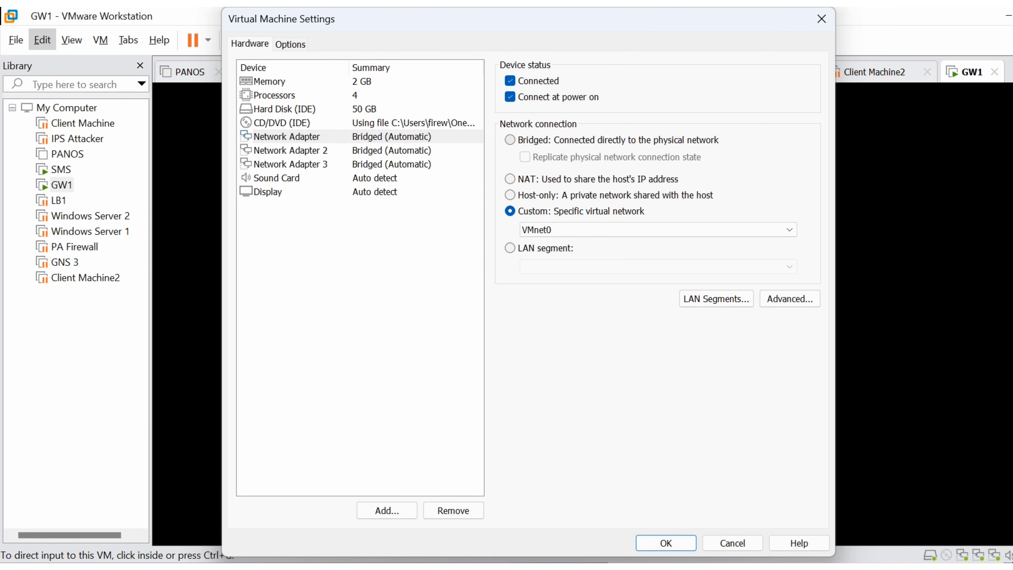
{"action": "left_click", "coordinate": [509, 140]}
{"action": "left_click", "coordinate": [525, 156]}
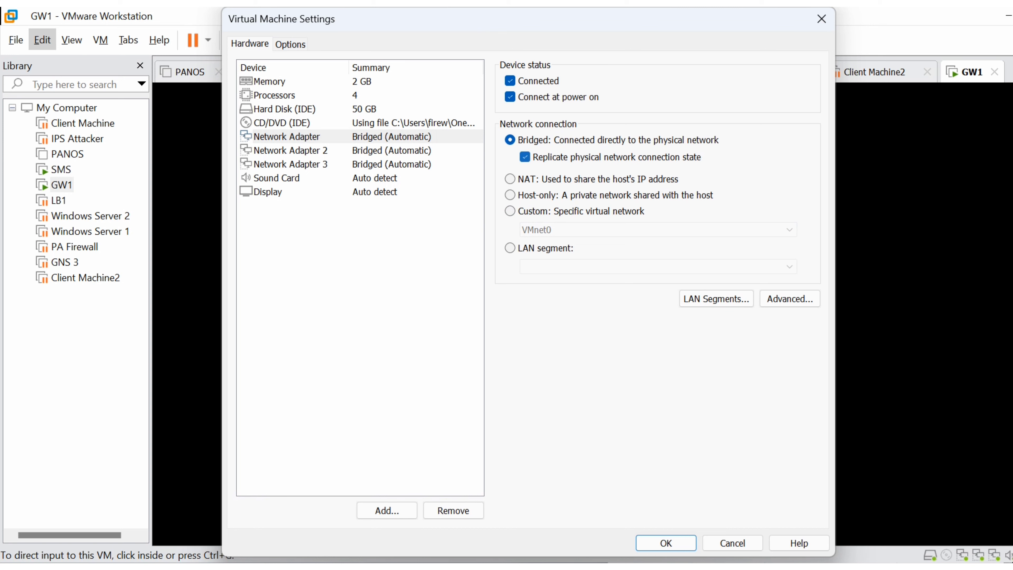
- Assign GW1's Network Adapter 2 to the custom virtual network VMnet1 (Host-only)
{"action": "left_click", "coordinate": [291, 150]}
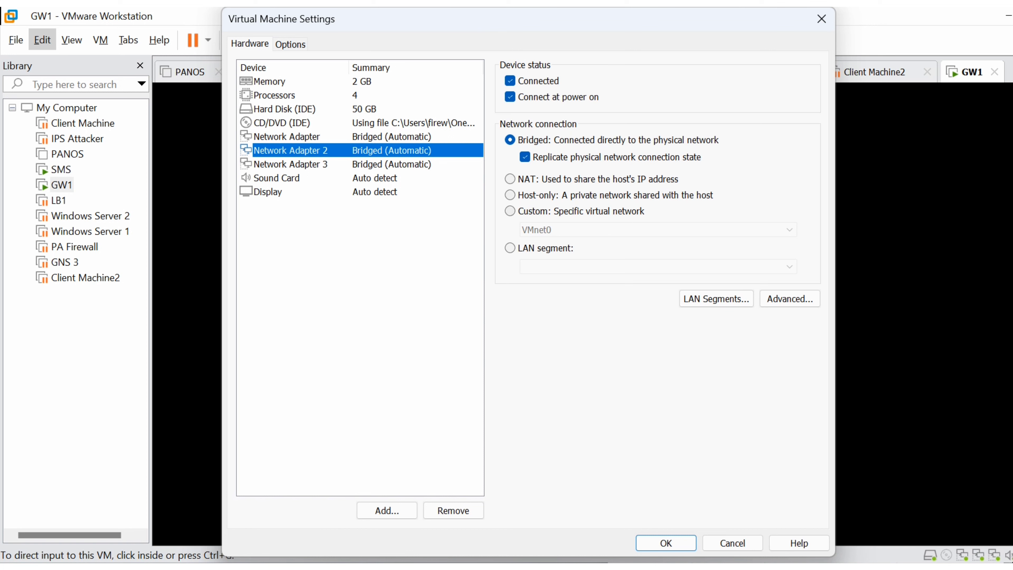
{"action": "left_click", "coordinate": [510, 211]}
{"action": "left_click", "coordinate": [658, 229]}
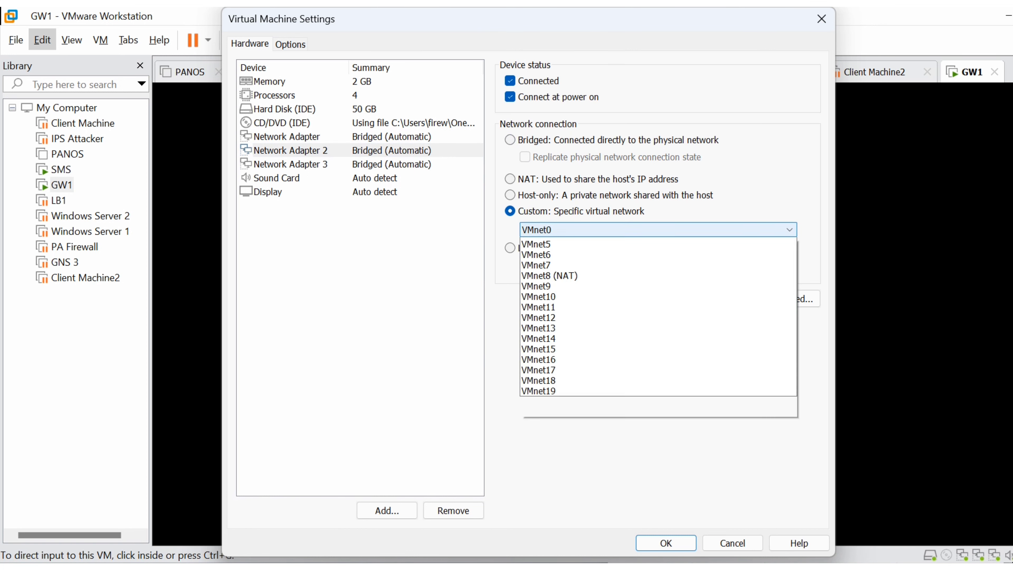
{"action": "left_click", "coordinate": [566, 253]}
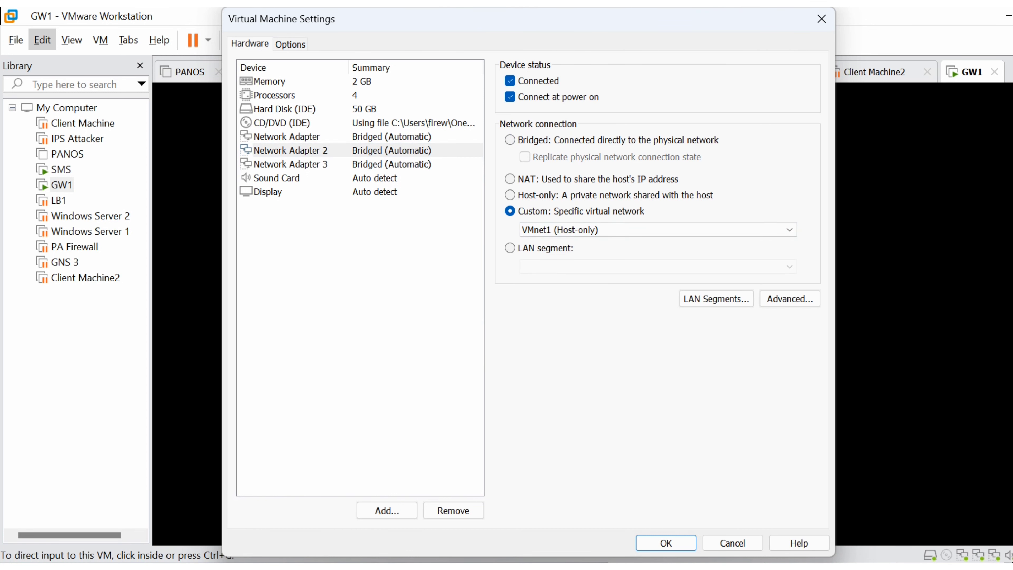
- Assign GW1's Network Adapter 3 to the custom virtual network VMnet8 (NAT) and confirm the virtual machine settings
{"action": "left_click", "coordinate": [290, 164]}
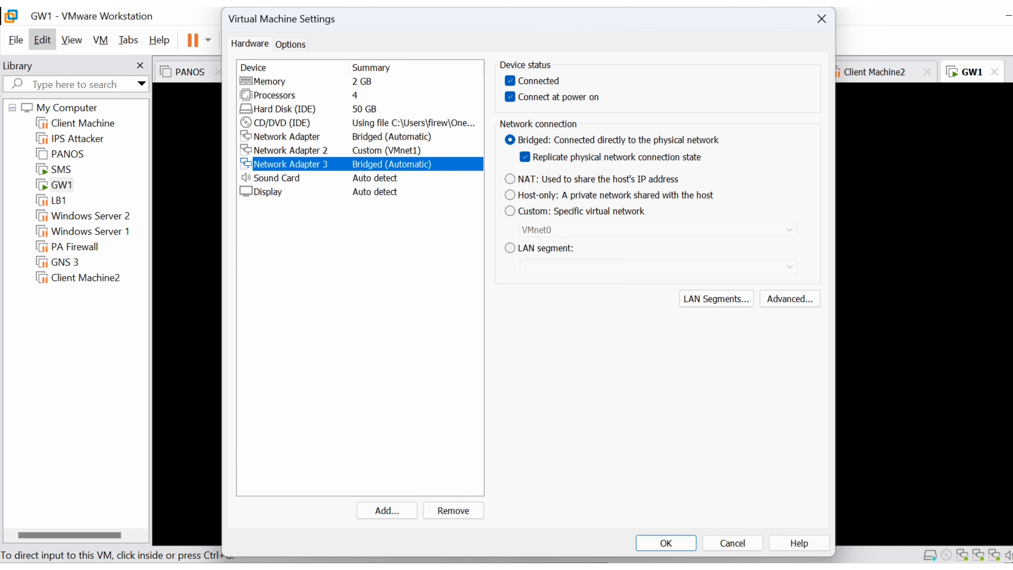
{"action": "left_click", "coordinate": [510, 211]}
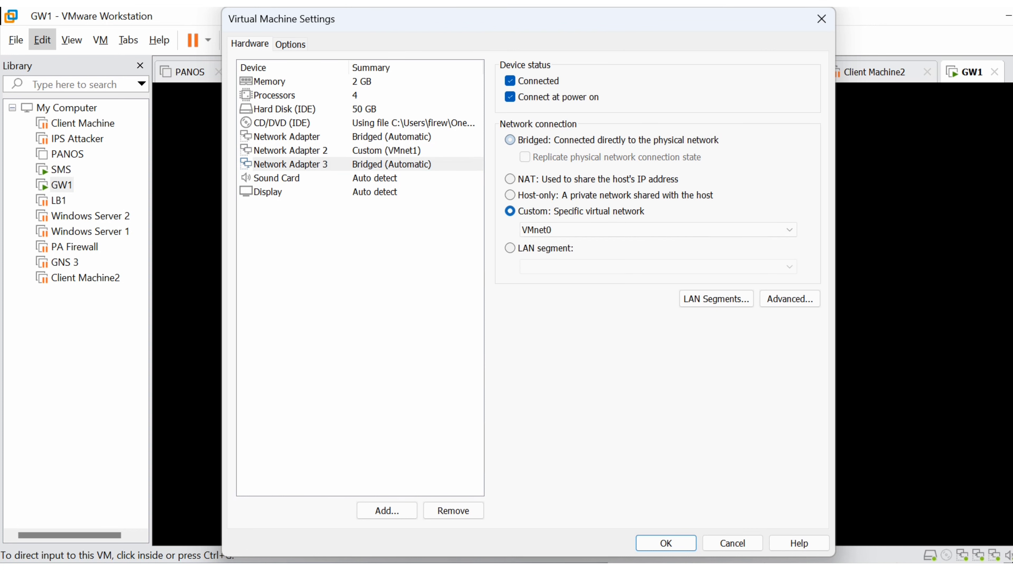
{"action": "left_click", "coordinate": [658, 230]}
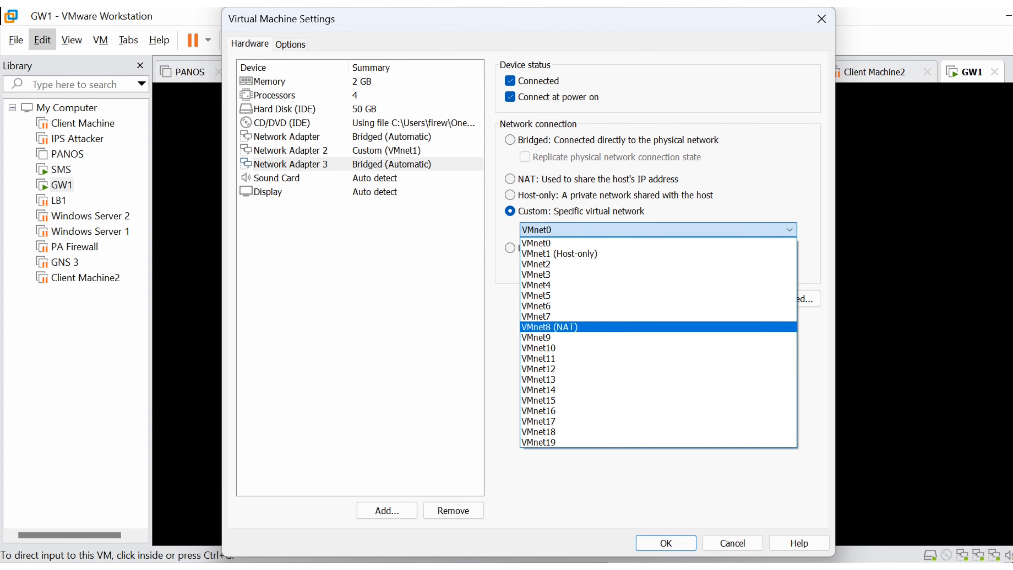
{"action": "left_click", "coordinate": [549, 326]}
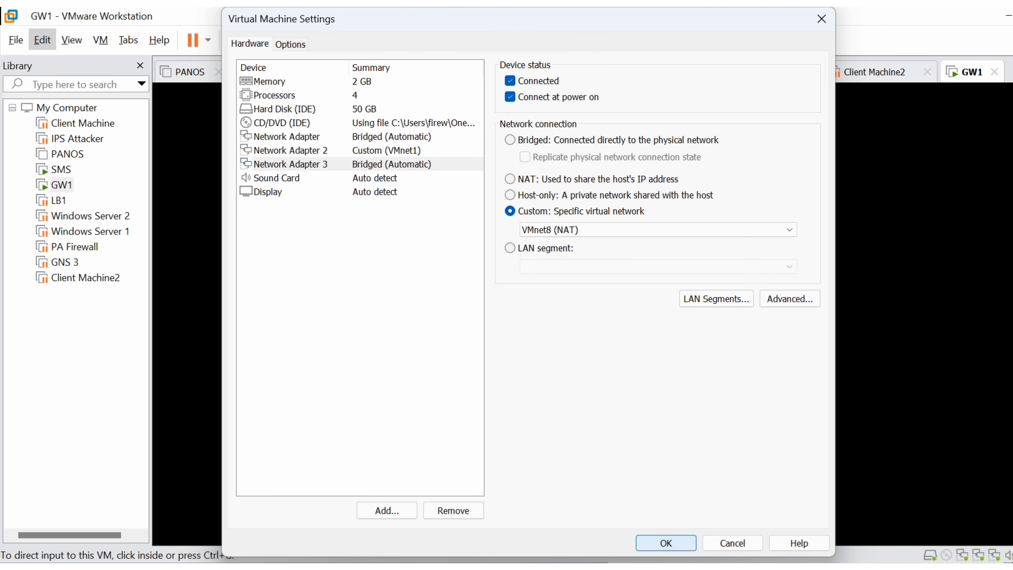
{"action": "left_click", "coordinate": [666, 543]}
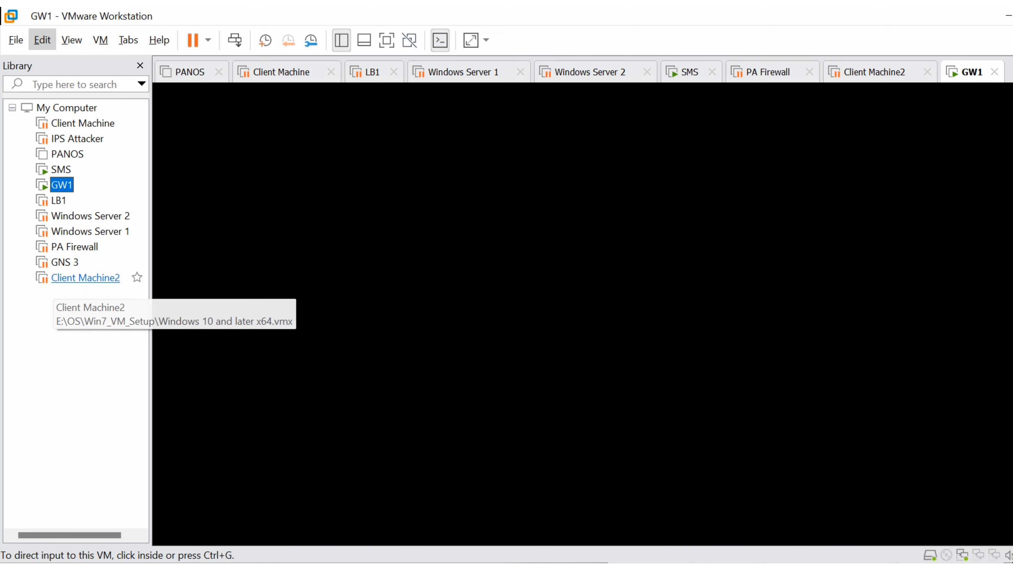
- Resume the suspended Windows Server 1 virtual machine
{"action": "left_click", "coordinate": [85, 278]}
{"action": "left_click", "coordinate": [90, 231]}
{"action": "right_click", "coordinate": [86, 232]}
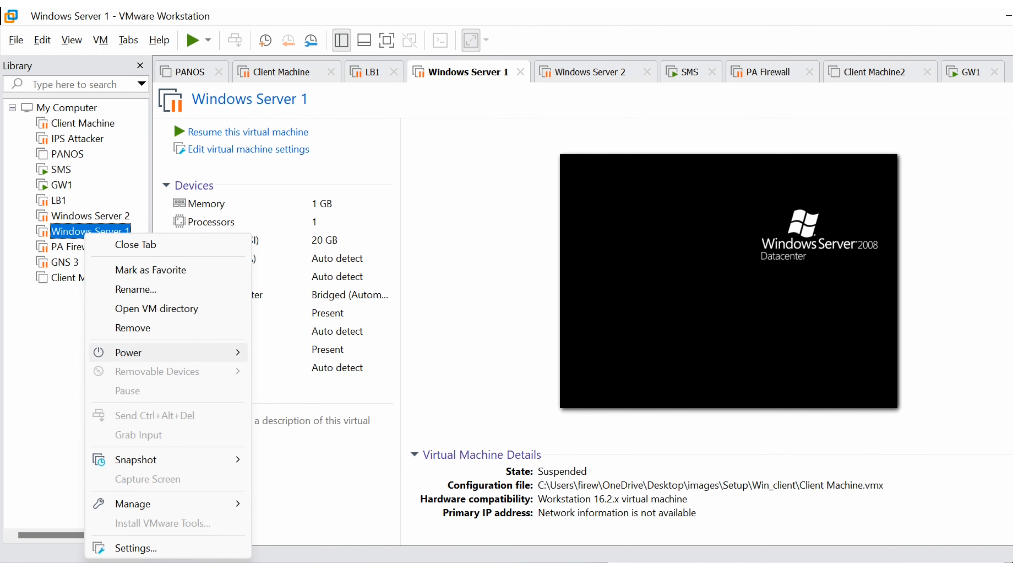
{"action": "mouse_move", "coordinate": [132, 352]}
{"action": "left_click", "coordinate": [311, 353]}
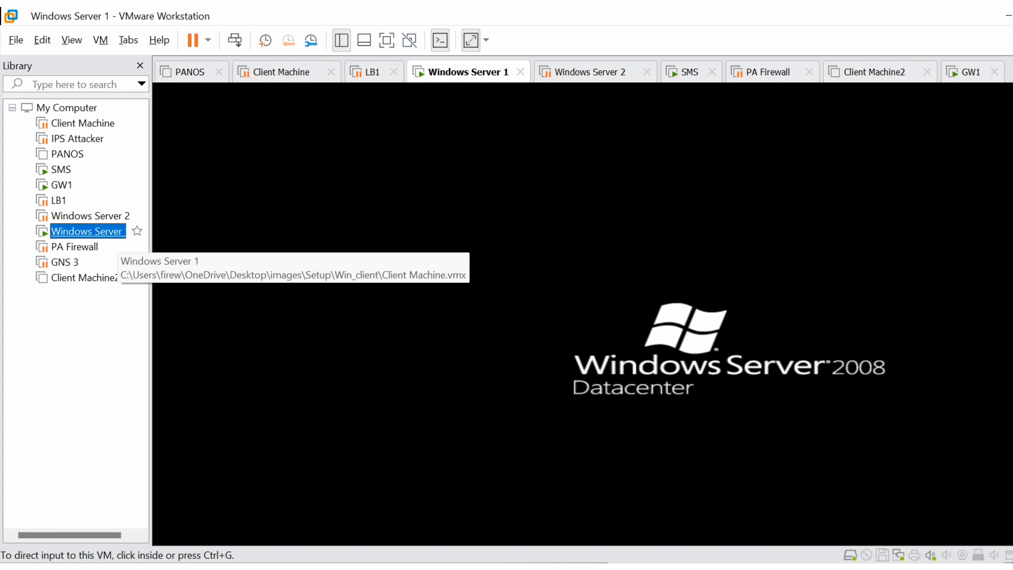
- Assign Windows Server 1's network adapter to the custom virtual network VMnet1 (Host-only) and confirm its settings
{"action": "right_click", "coordinate": [108, 231]}
{"action": "left_click", "coordinate": [160, 548]}
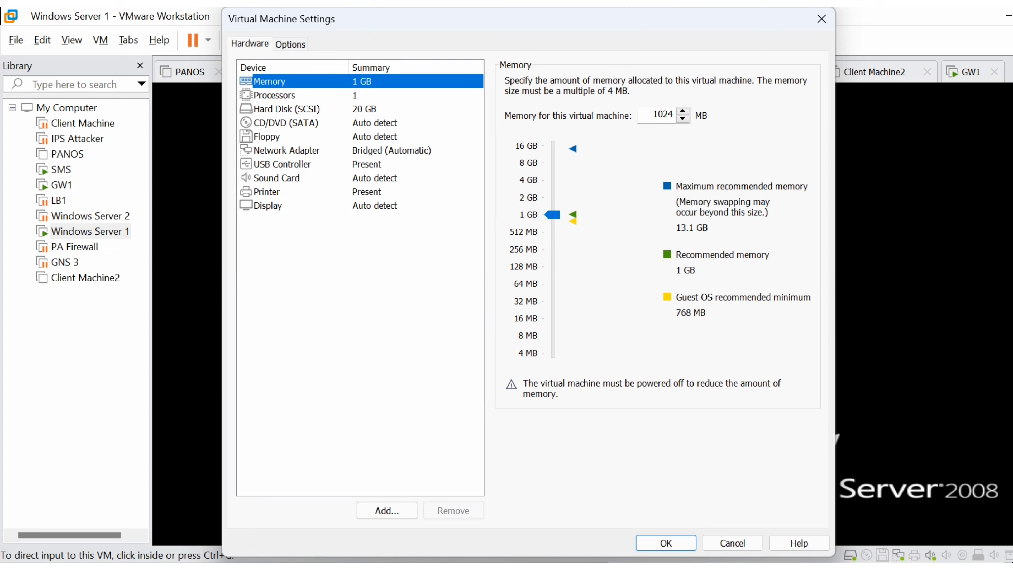
{"action": "left_click", "coordinate": [287, 150]}
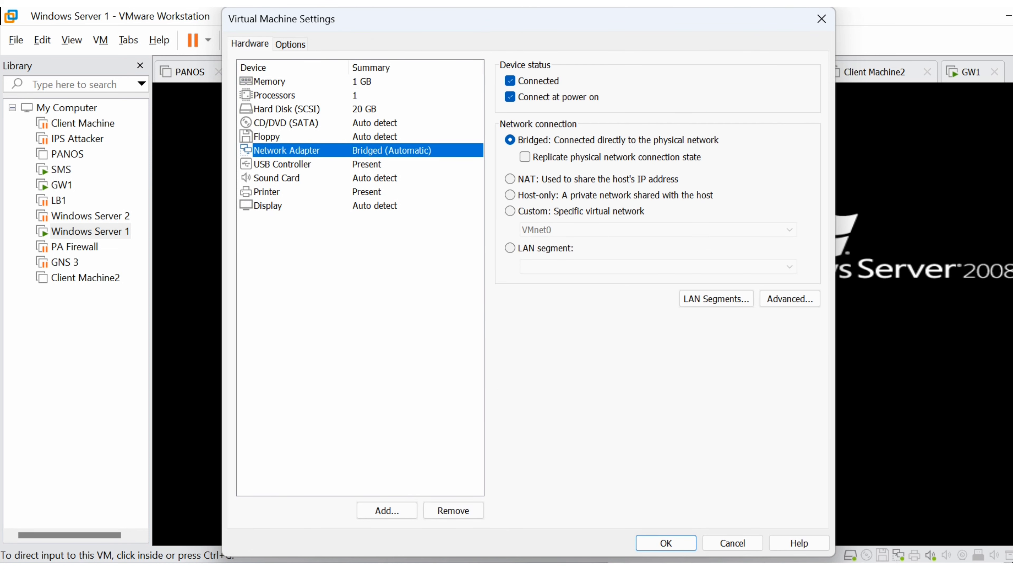
{"action": "left_click", "coordinate": [511, 211]}
{"action": "left_click", "coordinate": [658, 230]}
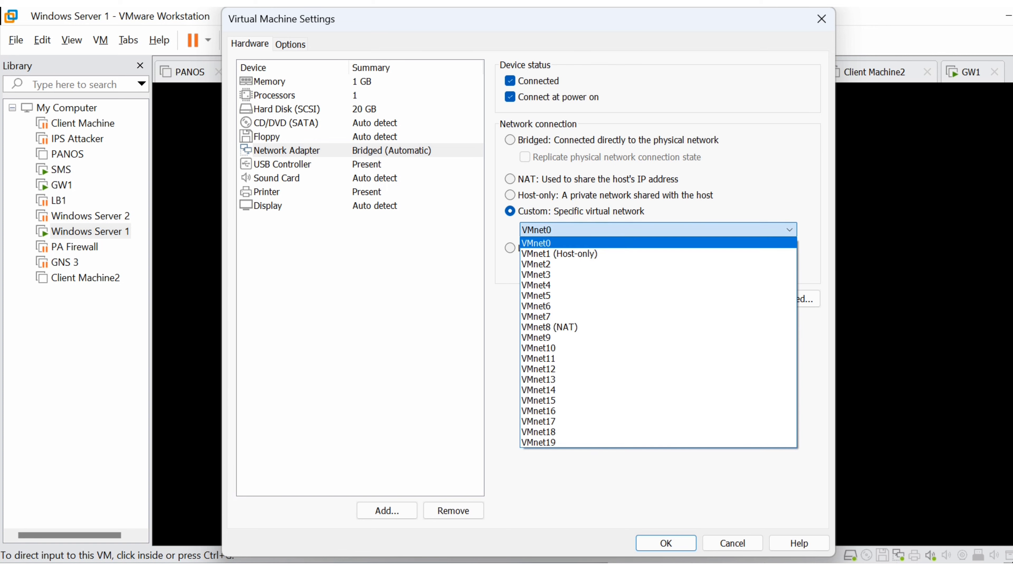
{"action": "left_click", "coordinate": [658, 253]}
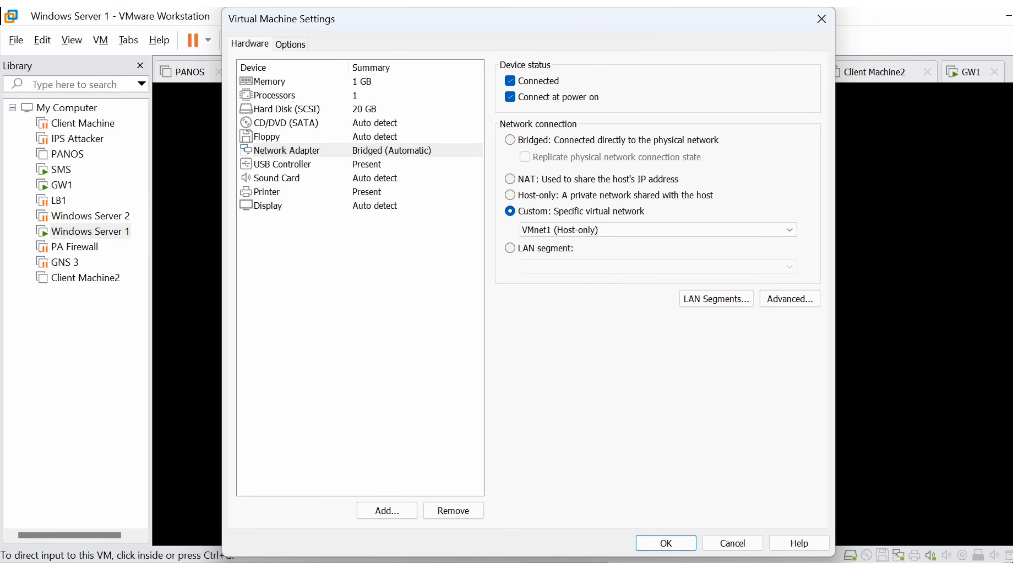
{"action": "left_click", "coordinate": [666, 543]}
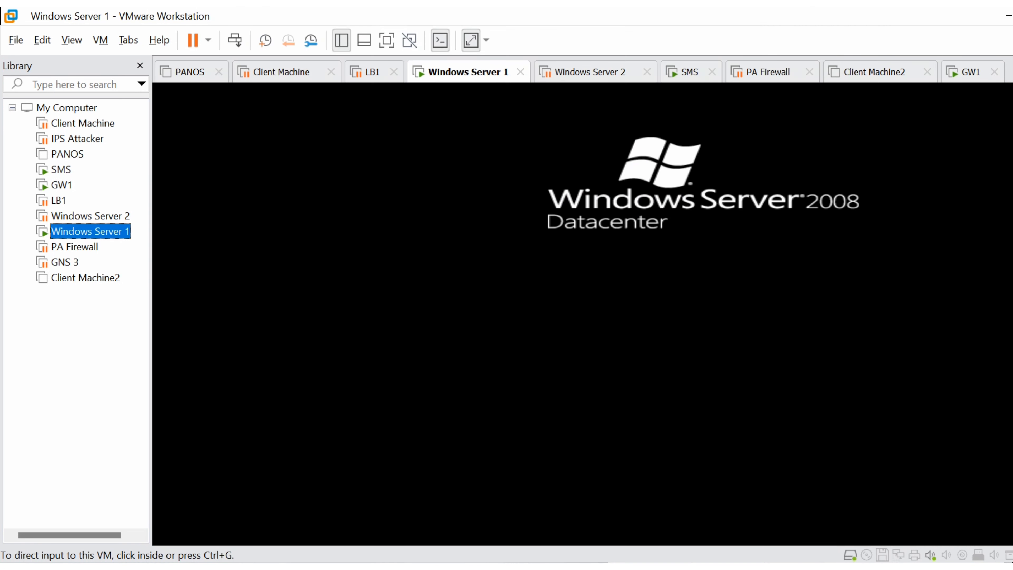
- Send Windows Server 1 the unlock command to bring up the Administrator password prompt
{"action": "left_click", "coordinate": [516, 252]}
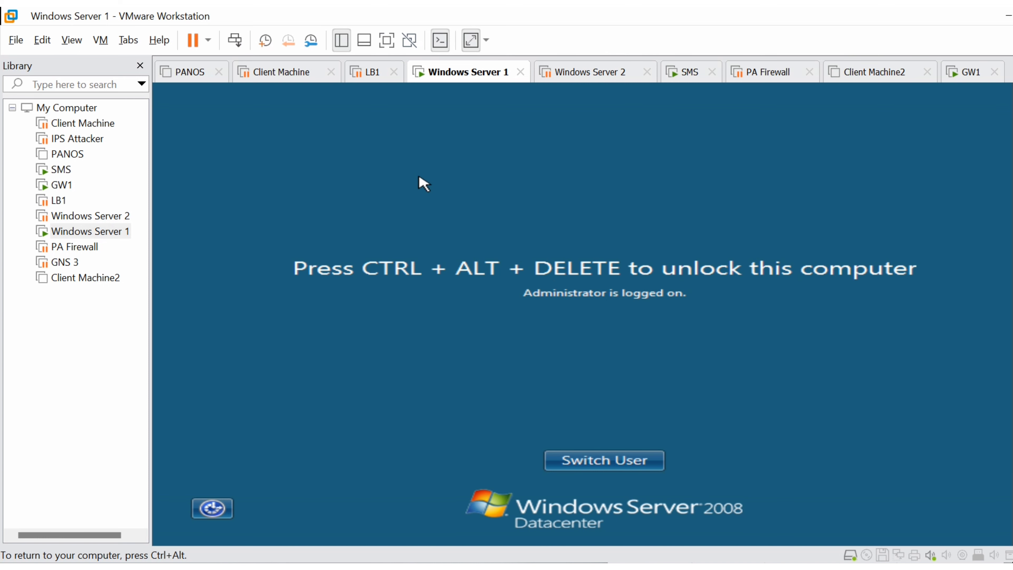
{"action": "key", "text": "ctrl+alt"}
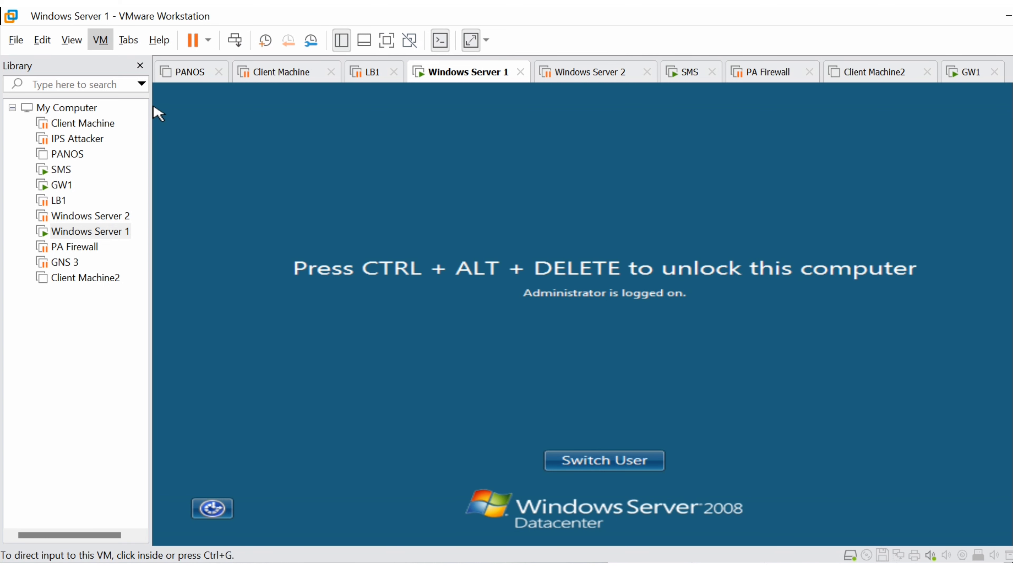
{"action": "left_click", "coordinate": [160, 124]}
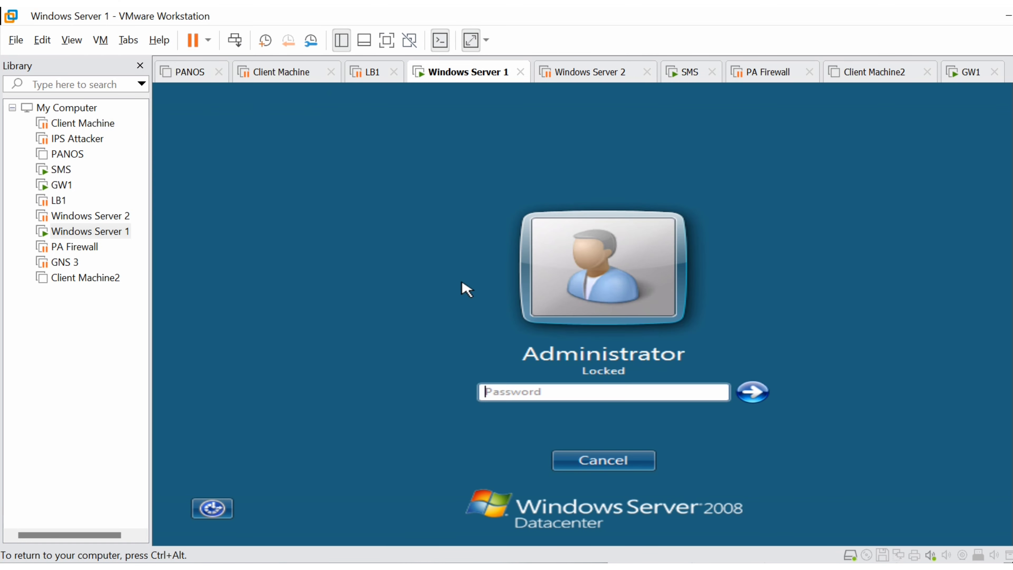
- Try to unlock the Administrator session on Windows Server 1 by entering the account password
{"action": "type", "text": "**********"}
{"action": "key", "text": "Return"}
{"action": "key", "text": "Return"}
{"action": "type", "text": "**************"}
{"action": "key", "text": "Return"}
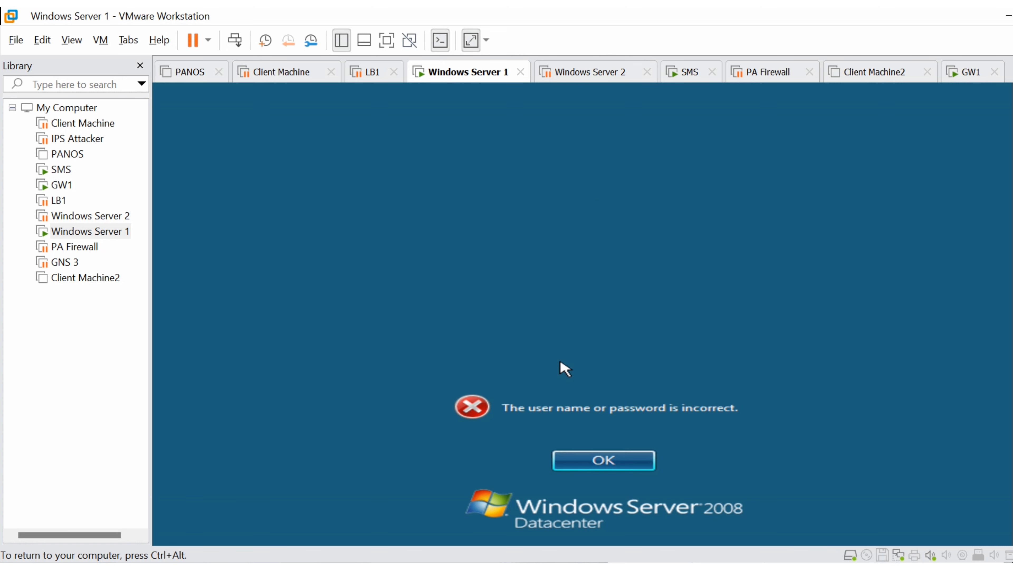
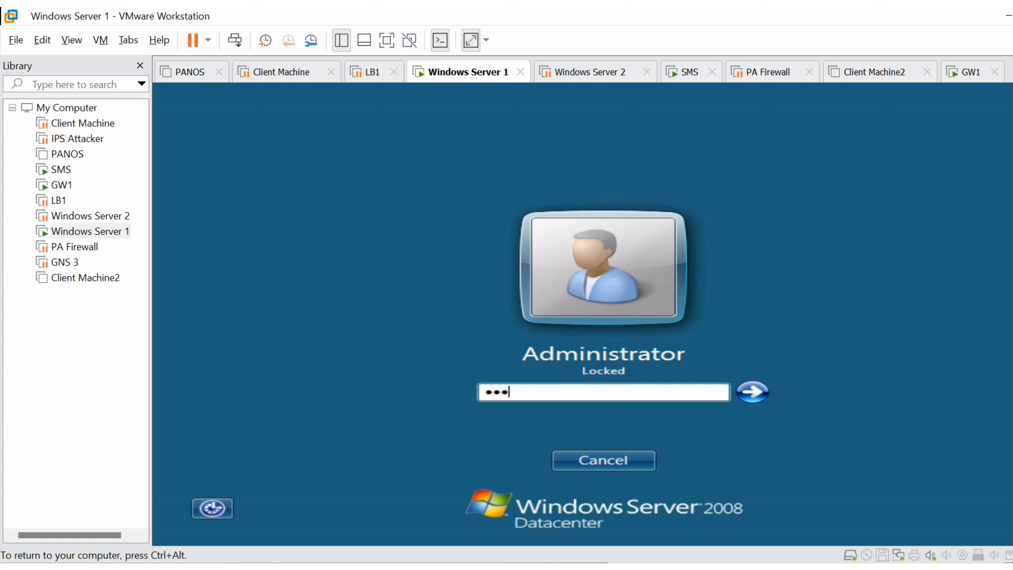
- Unlock the Administrator session on Windows Server 1 with the account password
{"action": "type", "text": "***"}
{"action": "key", "text": "Return"}
{"action": "key", "text": "Return"}
{"action": "type", "text": "**************"}
{"action": "key", "text": "Return"}
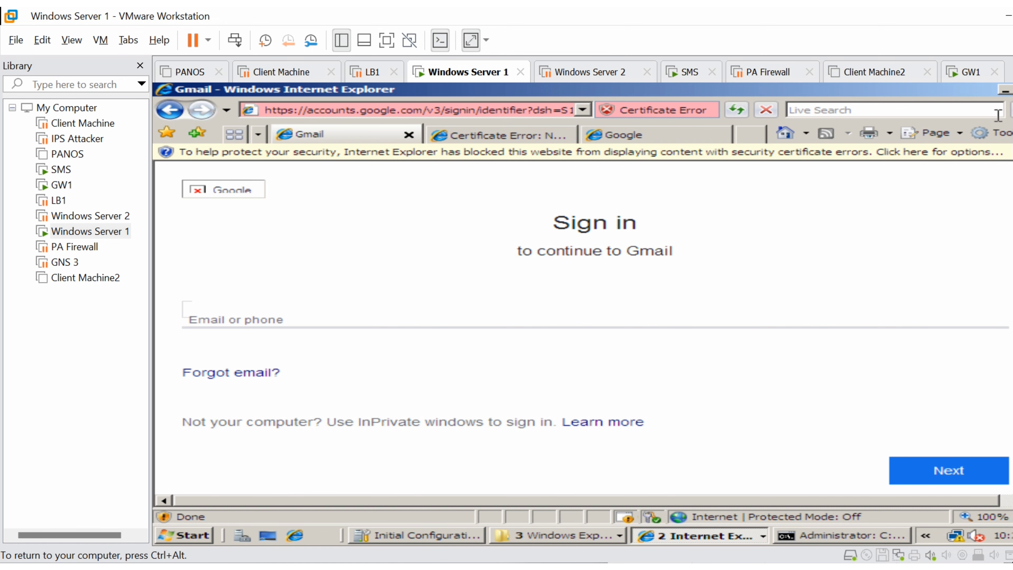
- Minimize the Gmail browser window and stop the continuous ping to 8.8.8.8
{"action": "left_click", "coordinate": [1005, 91]}
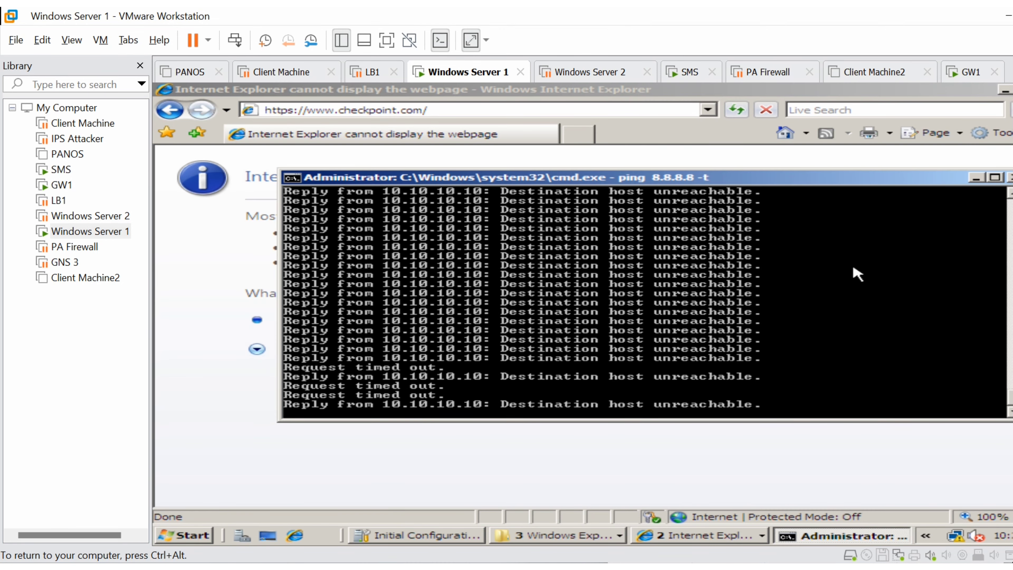
{"action": "key", "text": "ctrl+c"}
{"action": "key", "text": "Return"}
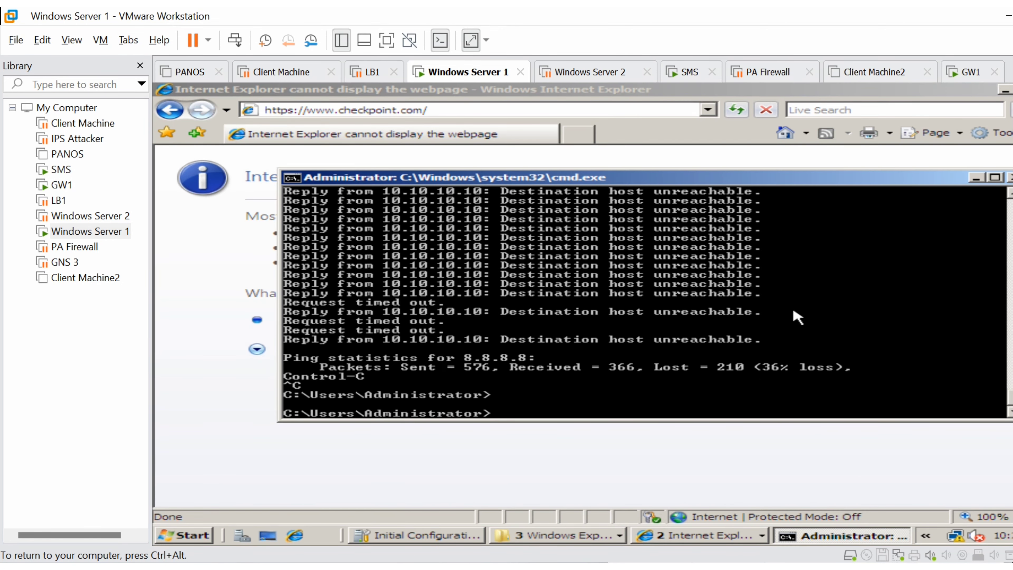
- Start a continuous ping to GW1's address 172.16.0.100 from Windows Server 1
{"action": "key", "text": "Up"}
{"action": "key", "text": "BackSpace"}
{"action": "key", "text": "BackSpace"}
{"action": "key", "text": "BackSpace"}
{"action": "key", "text": "BackSpace"}
{"action": "key", "text": "BackSpace"}
{"action": "key", "text": "BackSpace"}
{"action": "key", "text": "BackSpace"}
{"action": "key", "text": "BackSpace"}
{"action": "key", "text": "BackSpace"}
{"action": "key", "text": "BackSpace"}
{"action": "key", "text": "BackSpace"}
{"action": "key", "text": "BackSpace"}
{"action": "key", "text": "BackSpace"}
{"action": "key", "text": "BackSpace"}
{"action": "key", "text": "BackSpace"}
{"action": "type", "text": "nslookup"}
{"action": "key", "text": "Up"}
{"action": "key", "text": "BackSpace"}
{"action": "type", "text": "172.16.0"}
{"action": "key", "text": "BackSpace"}
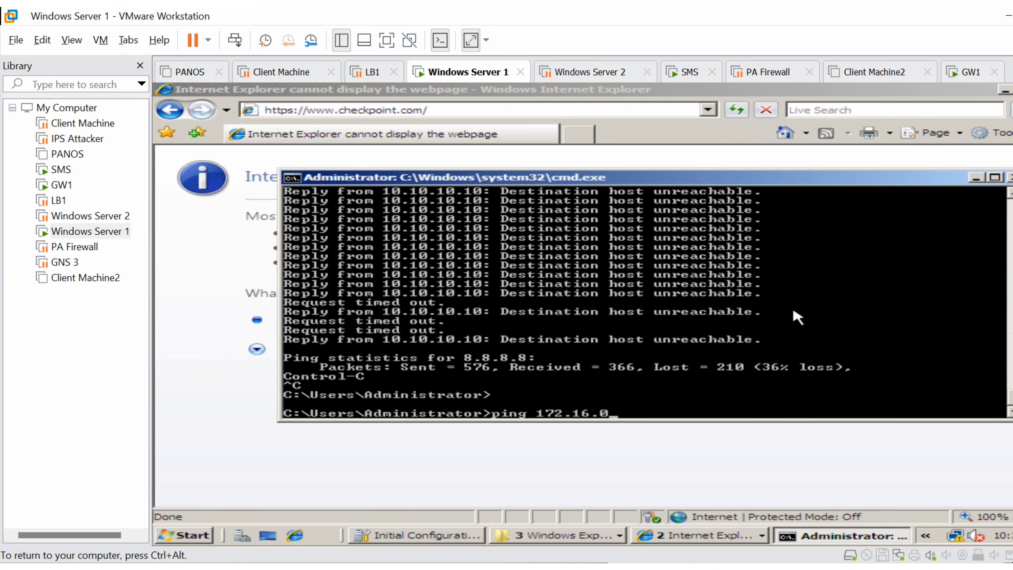
{"action": "type", "text": ".100 -t"}
{"action": "key", "text": "Return"}
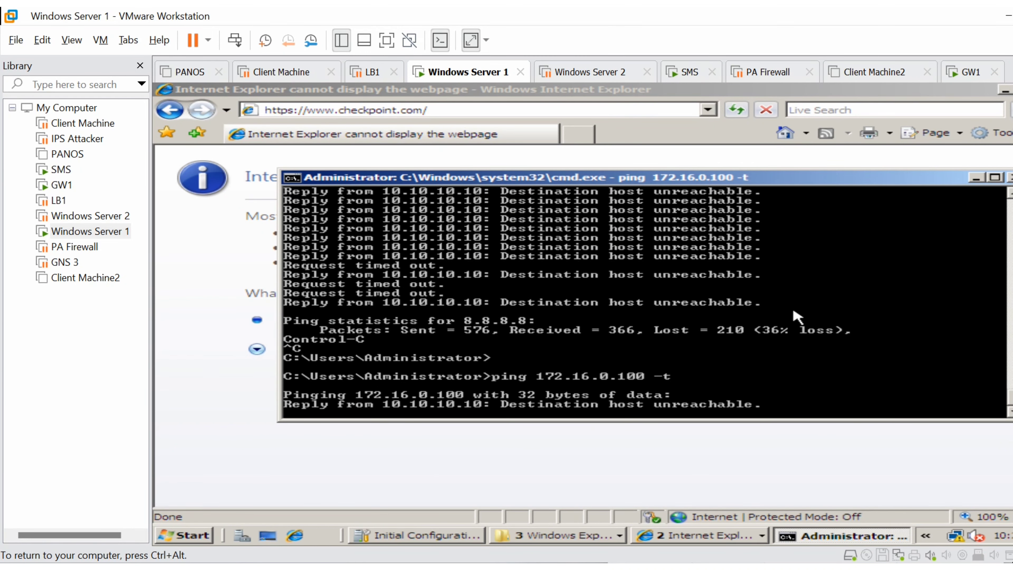
- Open the Internet Protocol Version 4 (TCP/IPv4) properties of Windows Server 1's Local Area Connection
{"action": "left_click", "coordinate": [956, 535]}
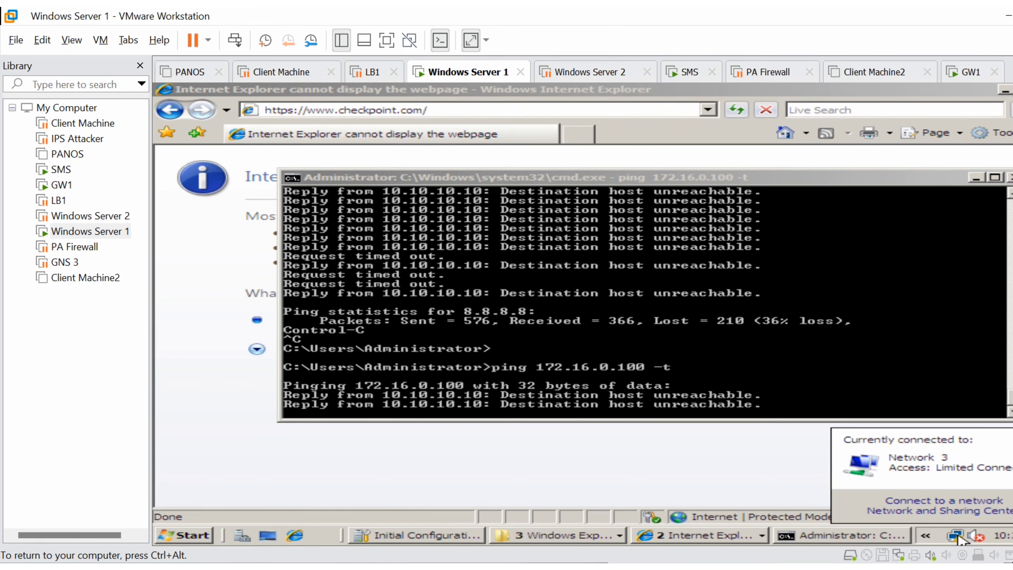
{"action": "left_click", "coordinate": [957, 502]}
{"action": "left_click", "coordinate": [927, 456]}
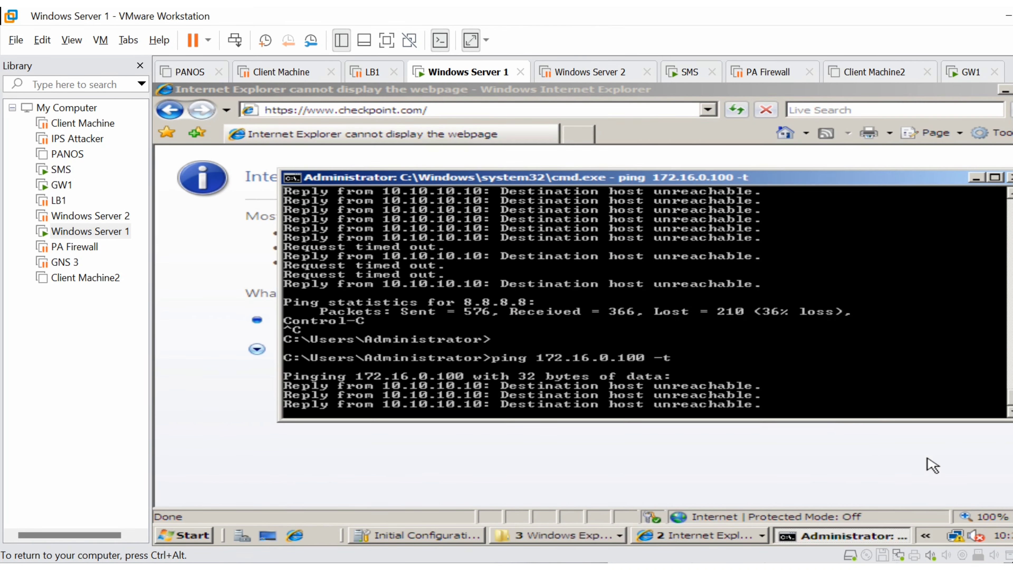
{"action": "left_click", "coordinate": [958, 536]}
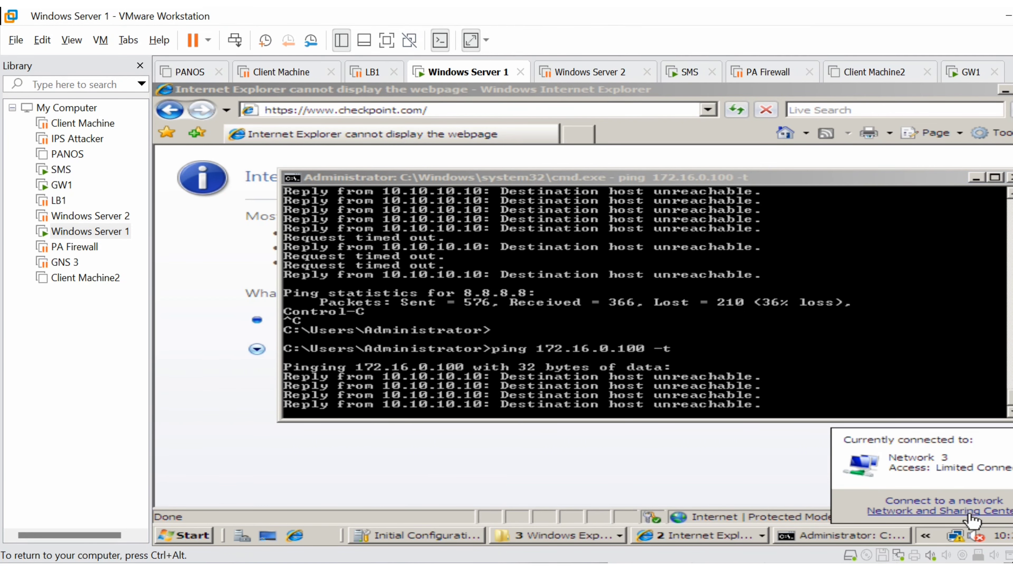
{"action": "left_click", "coordinate": [971, 512]}
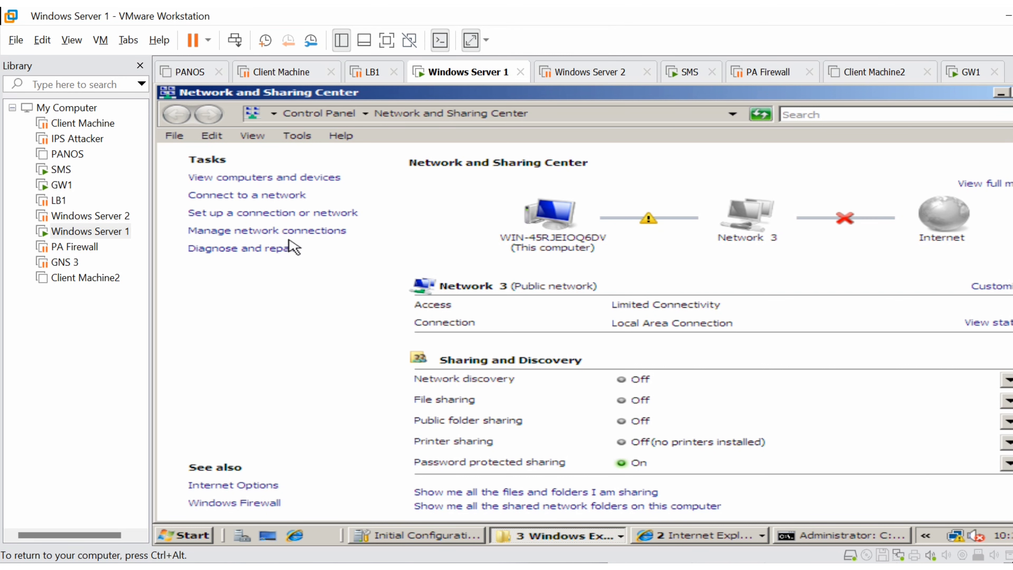
{"action": "left_click", "coordinate": [294, 233]}
{"action": "double_click", "coordinate": [310, 239]}
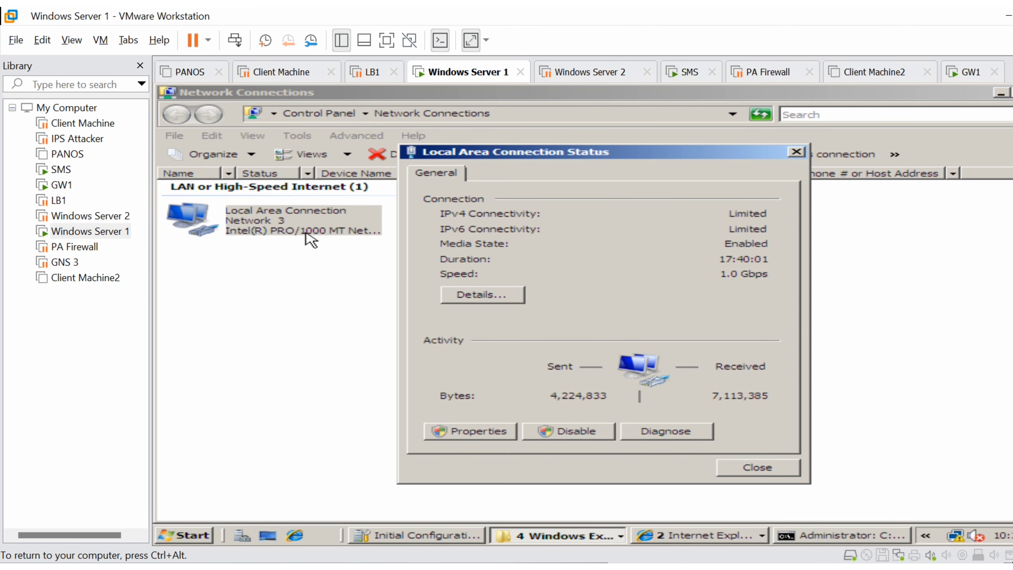
{"action": "left_click", "coordinate": [511, 432]}
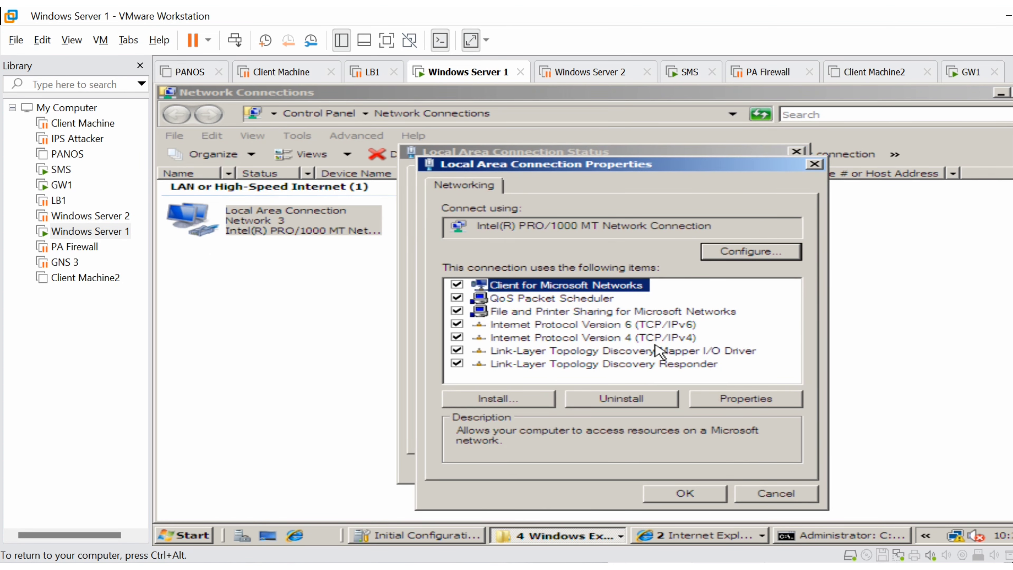
{"action": "left_click", "coordinate": [657, 343]}
{"action": "double_click", "coordinate": [656, 343]}
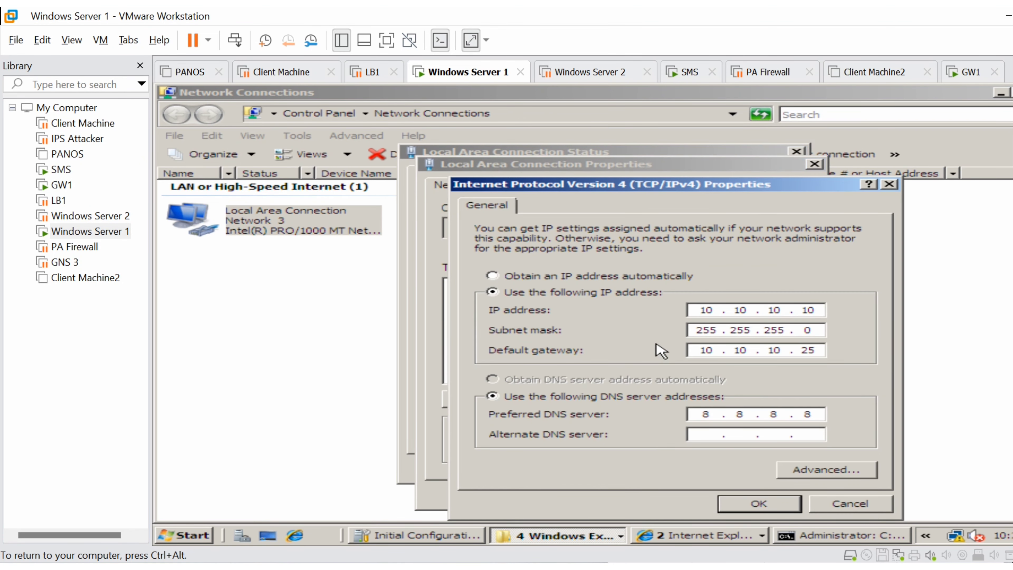
- Set the static IP address of Windows Server 1's Local Area Connection to 172.16.0.5
{"action": "left_click", "coordinate": [814, 310]}
{"action": "key", "text": "BackSpace"}
{"action": "key", "text": "BackSpace"}
{"action": "key", "text": "BackSpace"}
{"action": "key", "text": "BackSpace"}
{"action": "key", "text": "BackSpace"}
{"action": "key", "text": "BackSpace"}
{"action": "key", "text": "BackSpace"}
{"action": "key", "text": "BackSpace"}
{"action": "type", "text": "172"}
{"action": "type", "text": "16"}
{"action": "type", "text": ".01."}
{"action": "key", "text": "BackSpace"}
{"action": "key", "text": "BackSpace"}
{"action": "type", "text": "0 . 5"}
- Set the default gateway to 172.16.0.100, confirm the connection settings and check the running ping to the gateway
{"action": "left_click", "coordinate": [816, 352]}
{"action": "key", "text": "BackSpace"}
{"action": "key", "text": "BackSpace"}
{"action": "key", "text": "BackSpace"}
{"action": "key", "text": "BackSpace"}
{"action": "key", "text": "BackSpace"}
{"action": "key", "text": "BackSpace"}
{"action": "key", "text": "BackSpace"}
{"action": "key", "text": "BackSpace"}
{"action": "type", "text": "172."}
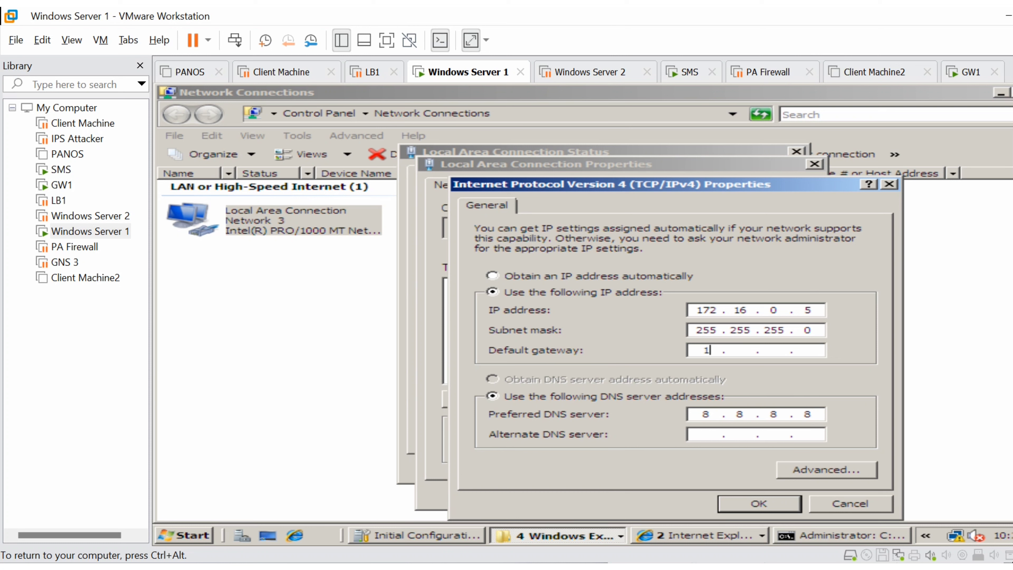
{"action": "type", "text": "16.0."}
{"action": "type", "text": "100"}
{"action": "left_click", "coordinate": [759, 505]}
{"action": "left_click", "coordinate": [717, 496]}
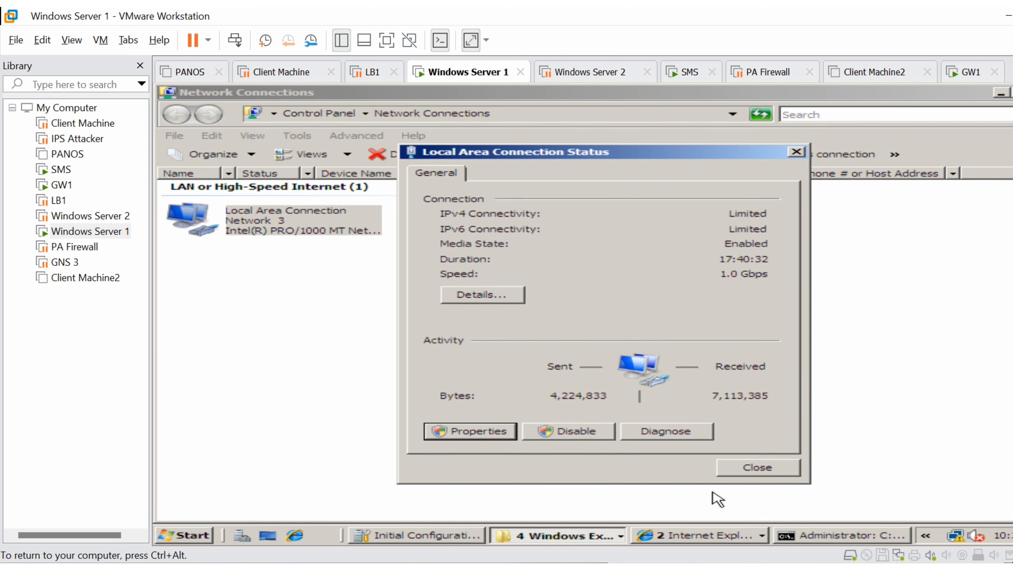
{"action": "left_click", "coordinate": [817, 536]}
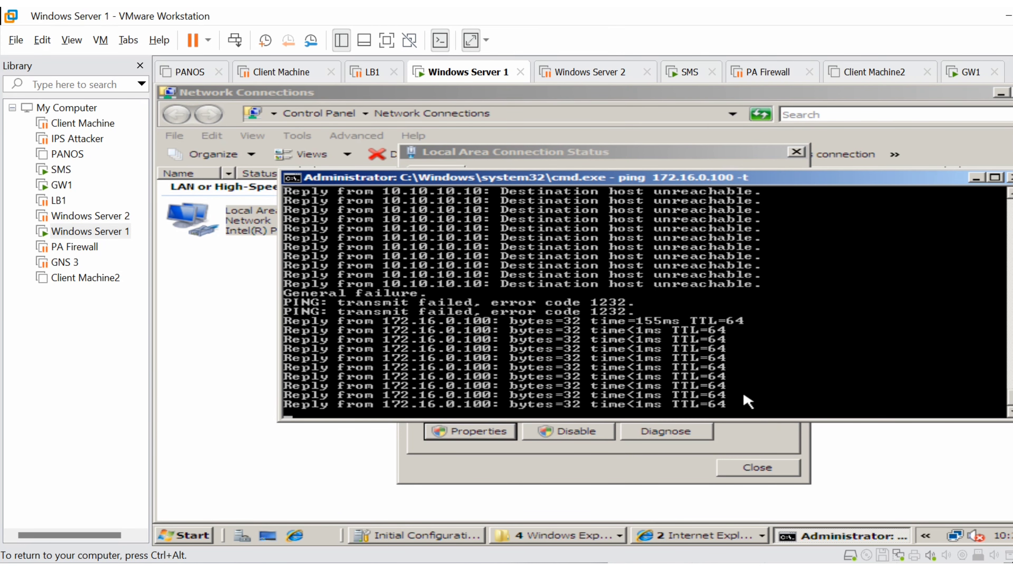
- Power off the Windows Server 1 virtual machine and confirm the shutdown
{"action": "right_click", "coordinate": [106, 231]}
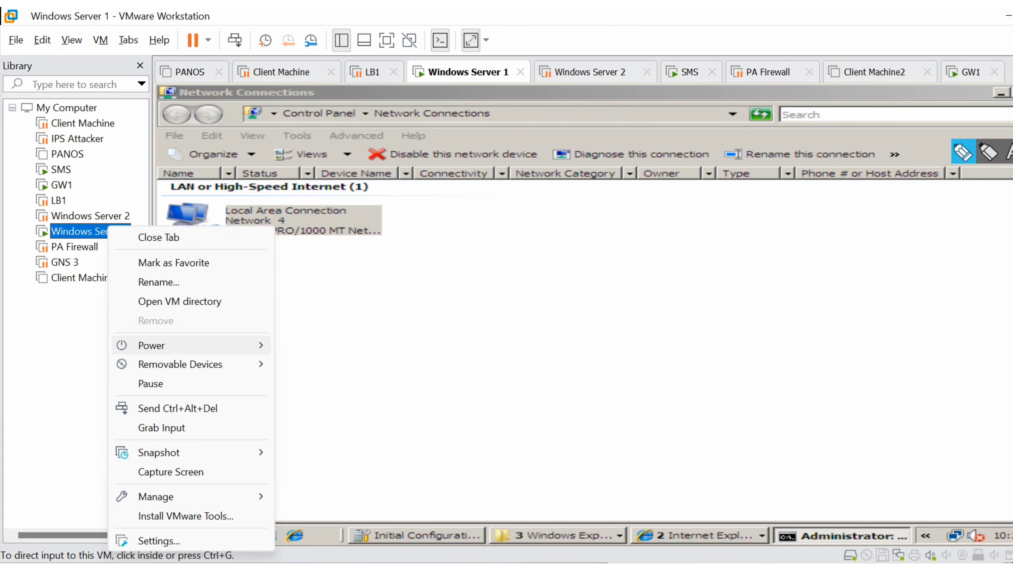
{"action": "mouse_move", "coordinate": [187, 345]}
{"action": "left_click", "coordinate": [319, 446]}
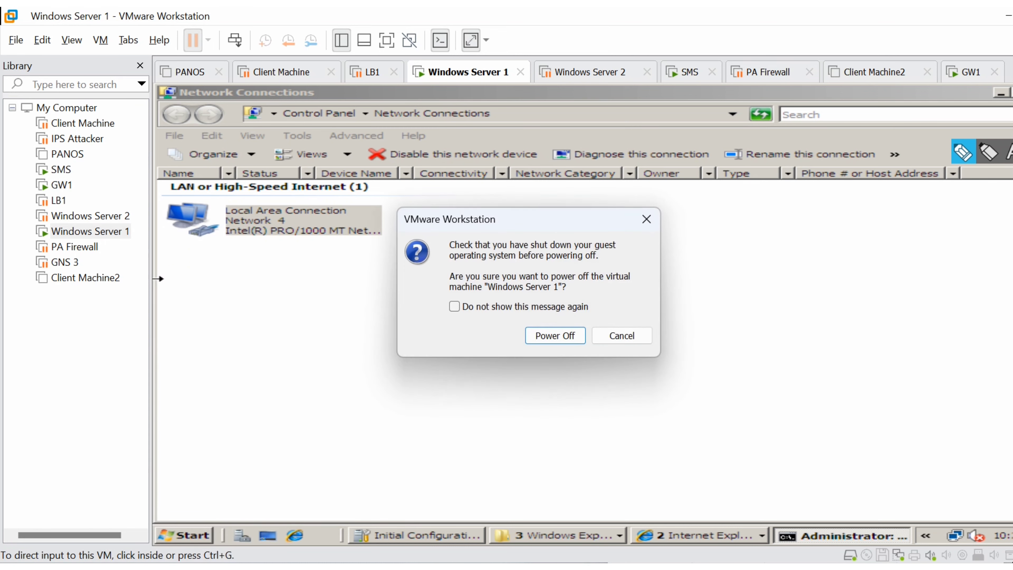
{"action": "left_click", "coordinate": [555, 336]}
- Resume the Windows Server 2 virtual machine and send it Ctrl+Alt+Del to reach the Administrator password prompt
{"action": "left_click", "coordinate": [107, 216]}
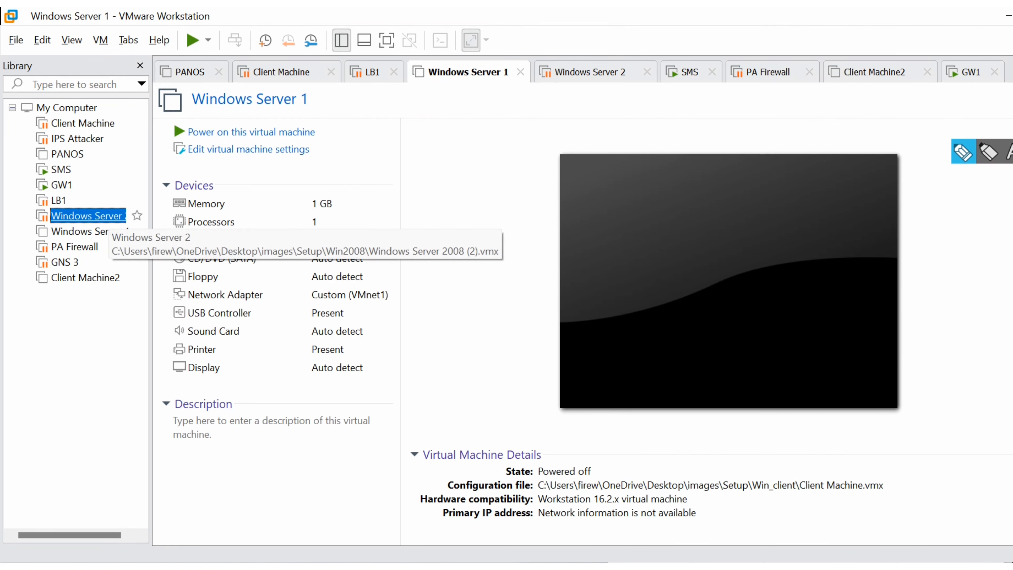
{"action": "left_click", "coordinate": [247, 132]}
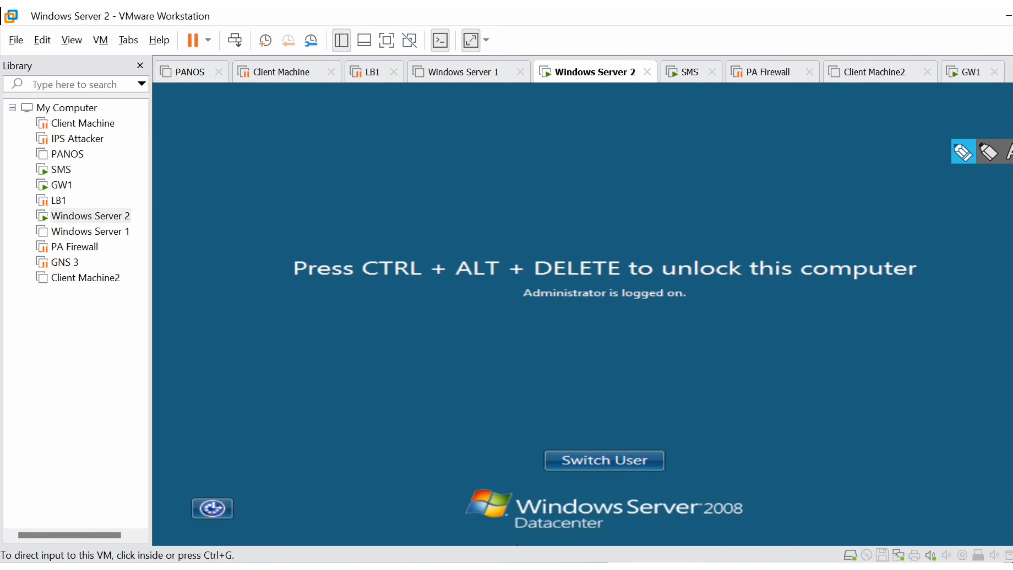
{"action": "left_click", "coordinate": [72, 40]}
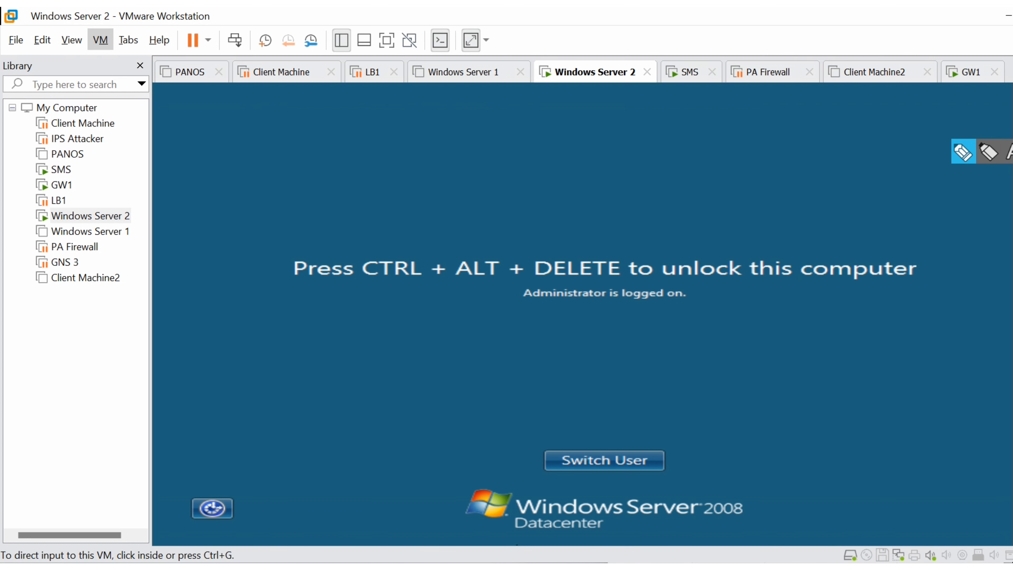
{"action": "left_click", "coordinate": [100, 39]}
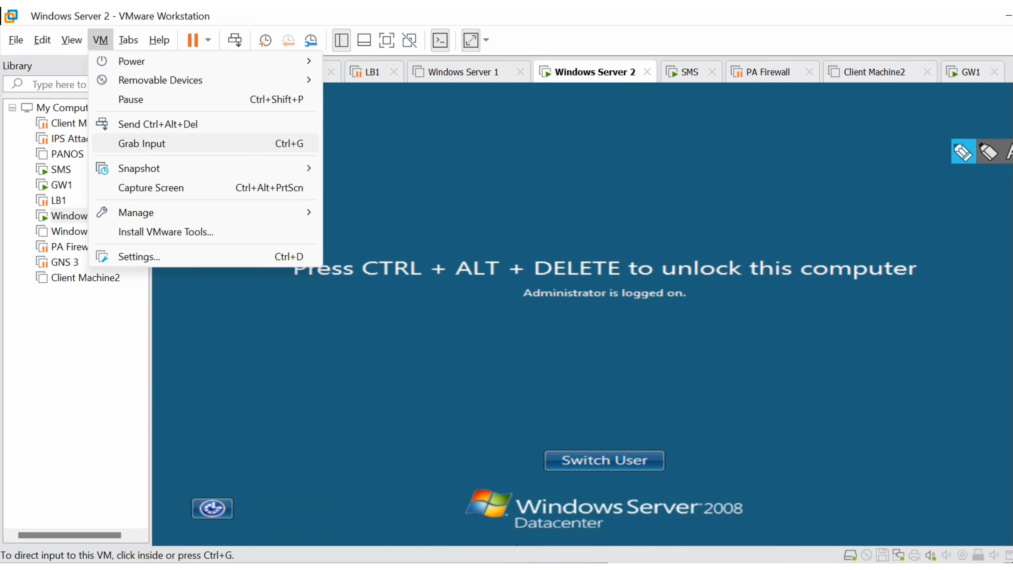
{"action": "left_click", "coordinate": [160, 124]}
- Unlock the Administrator session on Windows Server 2 by entering the account password
{"action": "left_click", "coordinate": [594, 393]}
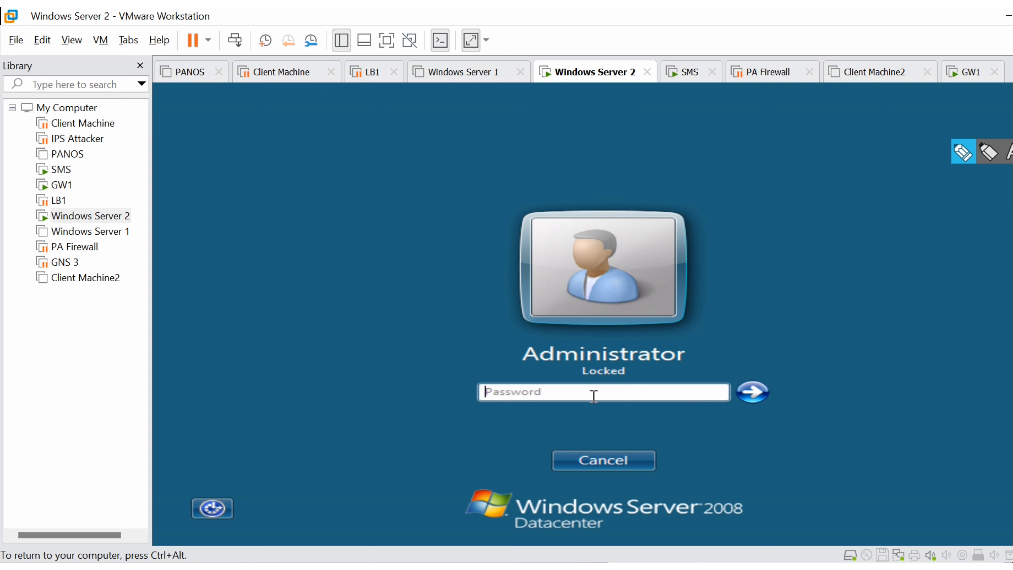
{"action": "type", "text": "•••••••••••••••"}
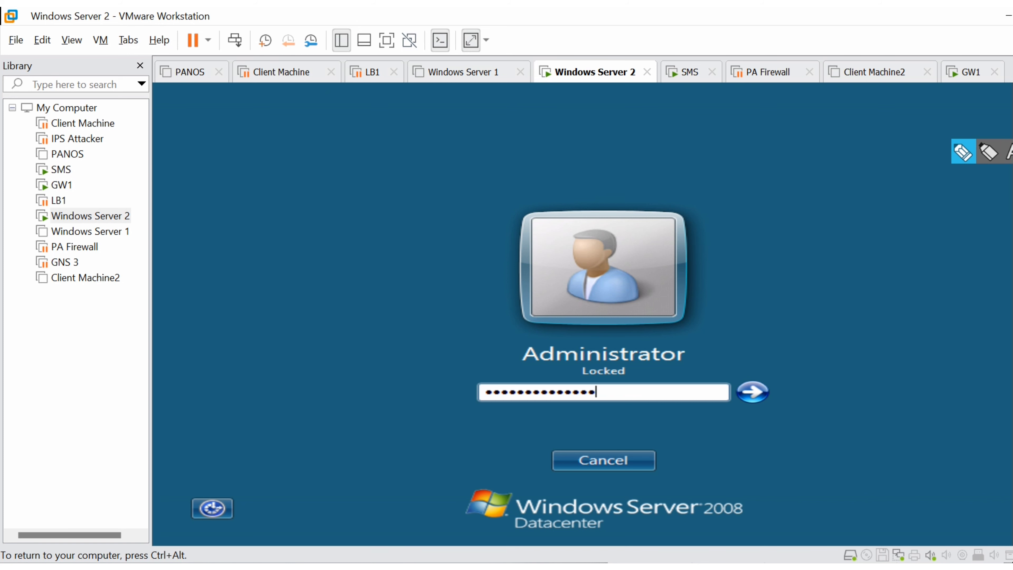
{"action": "key", "text": "Return"}
{"action": "key", "text": "Return"}
{"action": "type", "text": "••••••••••••"}
{"action": "key", "text": "Return"}
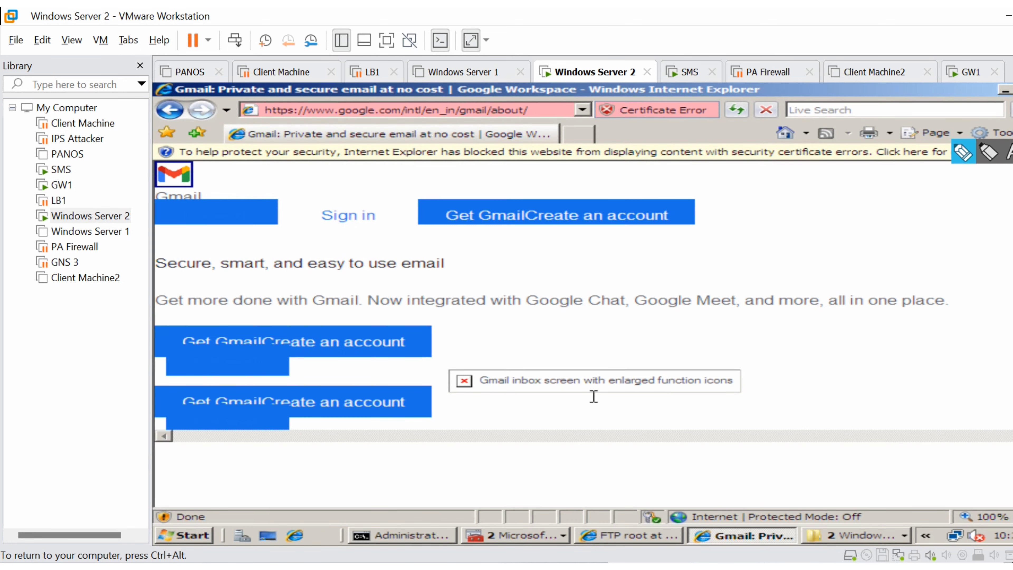
- Check Windows Server 2's IP configuration with ipconfig in its open Command Prompt
{"action": "left_click", "coordinate": [421, 537]}
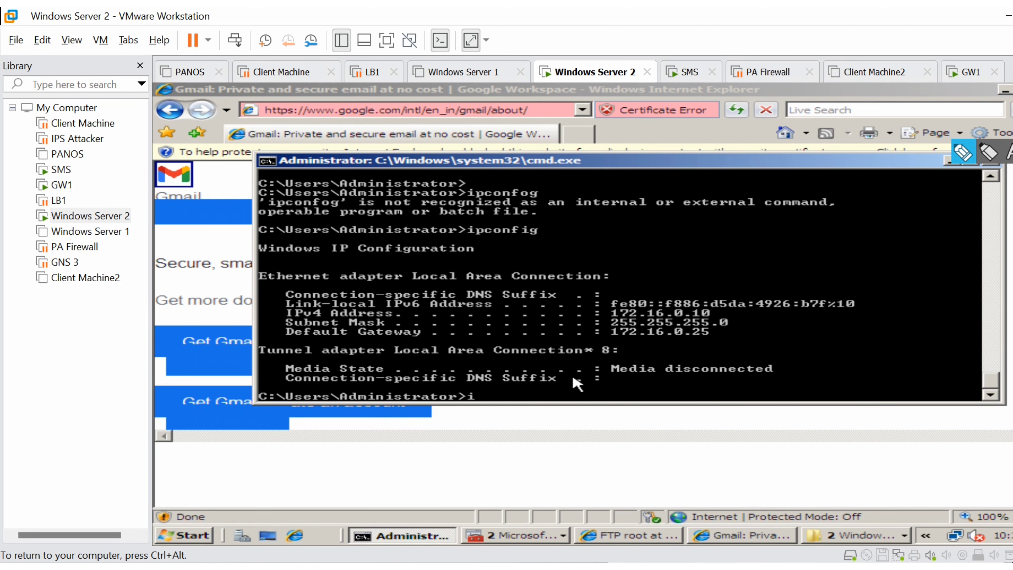
{"action": "type", "text": "ipconfig"}
{"action": "key", "text": "Return"}
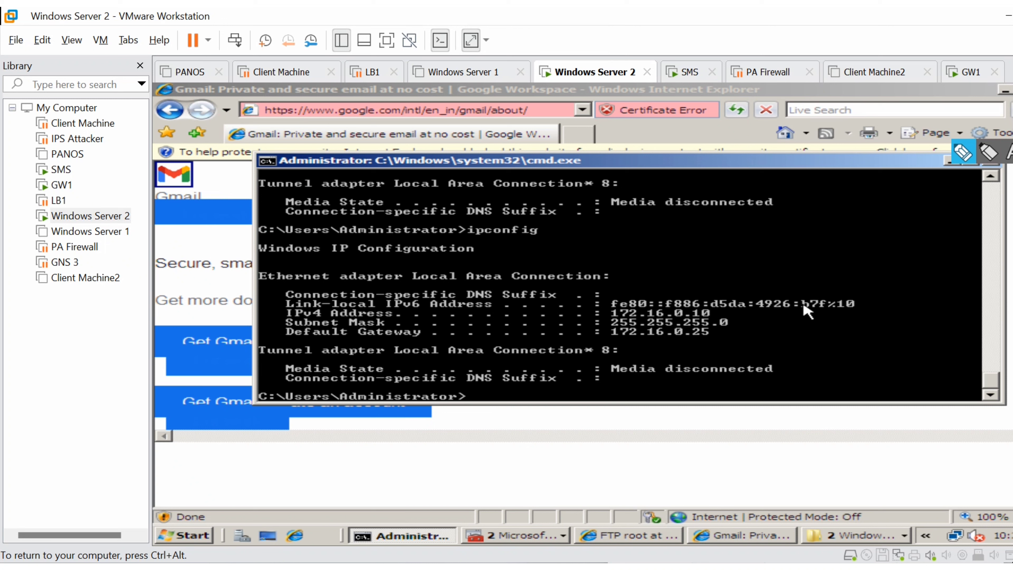
- Ping 10.10.10.100 from Windows Server 2's Command Prompt
{"action": "key", "text": "Up"}
{"action": "key", "text": "Up"}
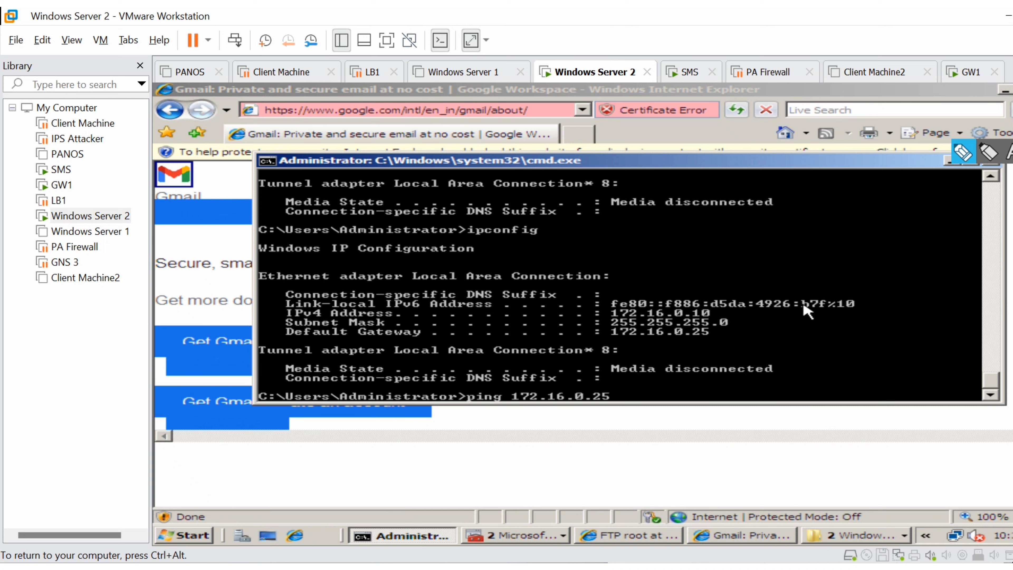
{"action": "key", "text": "BackSpace"}
{"action": "type", "text": "0.0"}
{"action": "key", "text": "BackSpace"}
{"action": "type", "text": "10.10"}
{"action": "type", "text": ".100"}
{"action": "key", "text": "Return"}
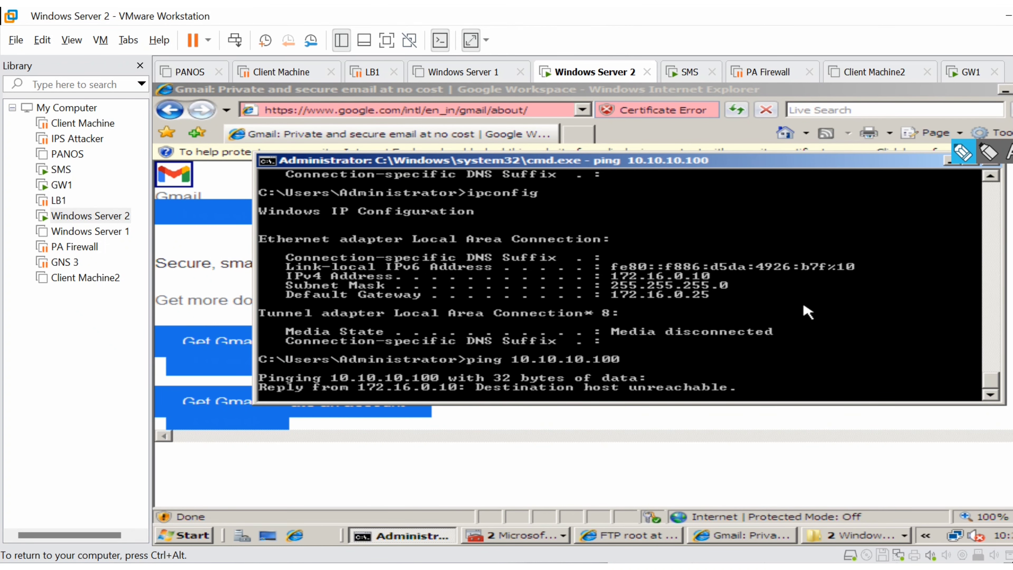
- Restart the ping to 10.10.10.100 as a continuous ping and minimize the Gmail browser window
{"action": "key", "text": "ctrl+c"}
{"action": "key", "text": "Up"}
{"action": "type", "text": "-t"}
{"action": "key", "text": "Return"}
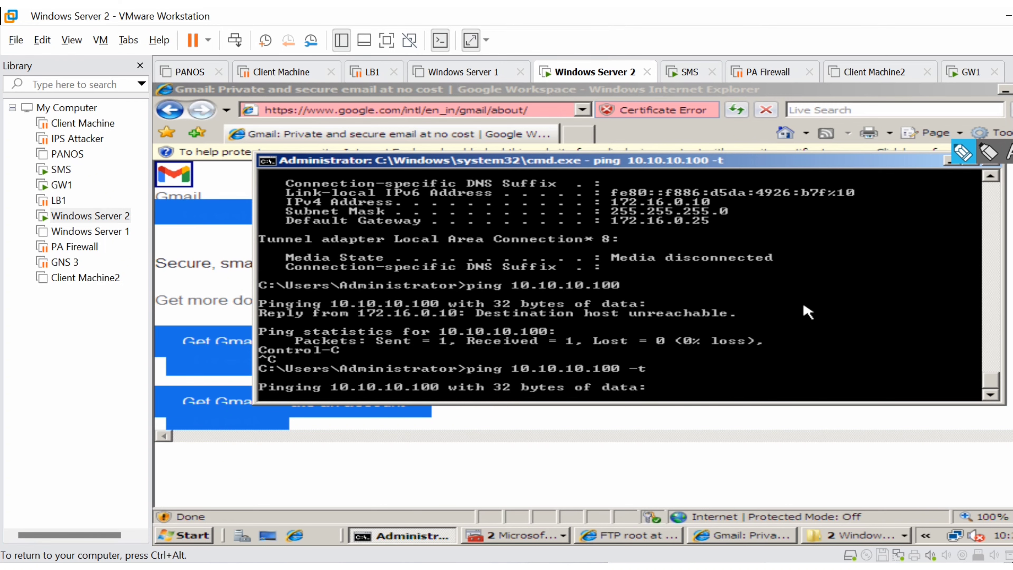
{"action": "left_click", "coordinate": [1003, 90]}
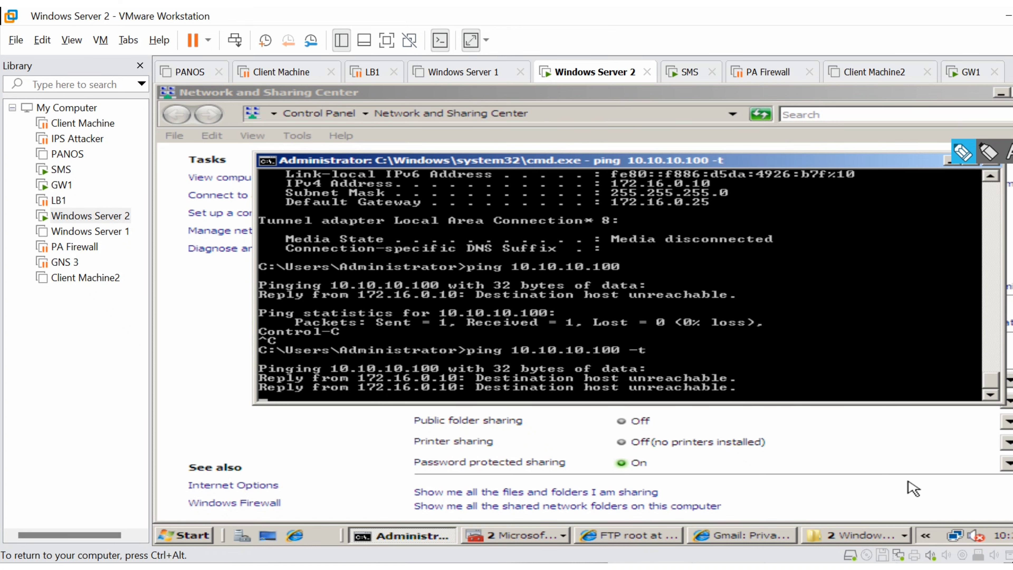
{"action": "left_click", "coordinate": [957, 536]}
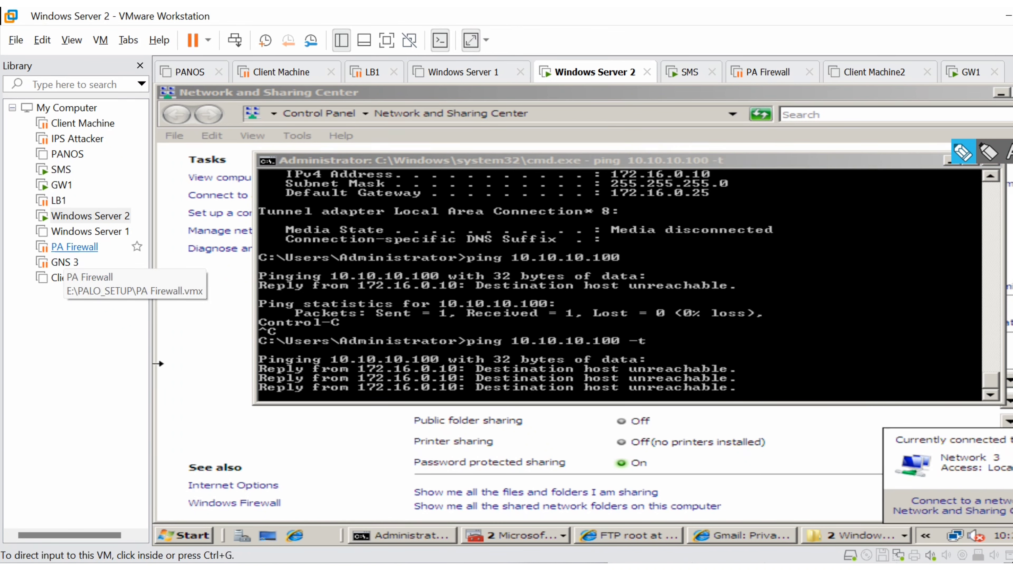
- Switch Windows Server 2's network adapter from bridged to the custom virtual network VMnet8 (NAT) and apply the settings
{"action": "left_click", "coordinate": [88, 216]}
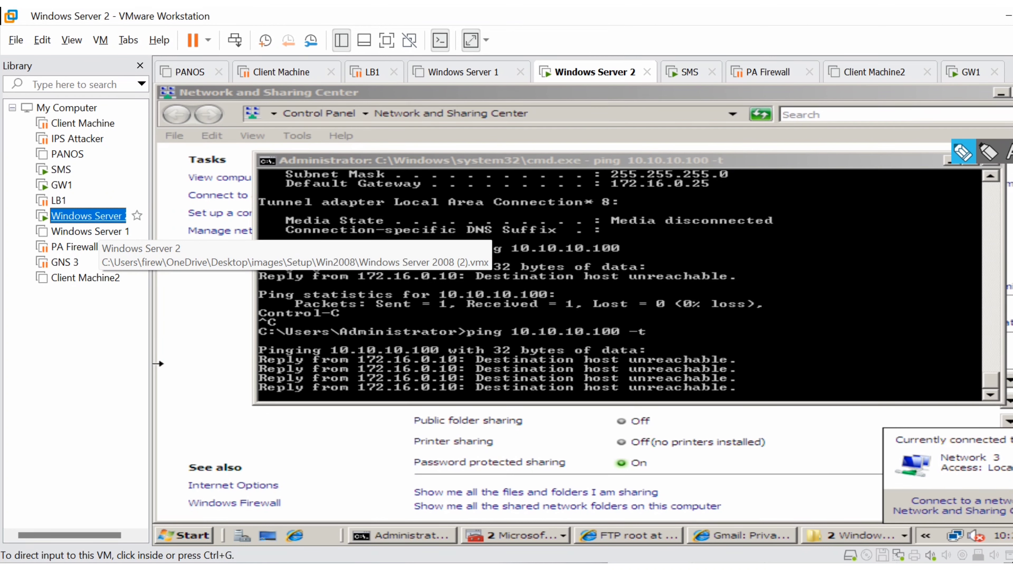
{"action": "right_click", "coordinate": [110, 215]}
{"action": "left_click", "coordinate": [169, 523]}
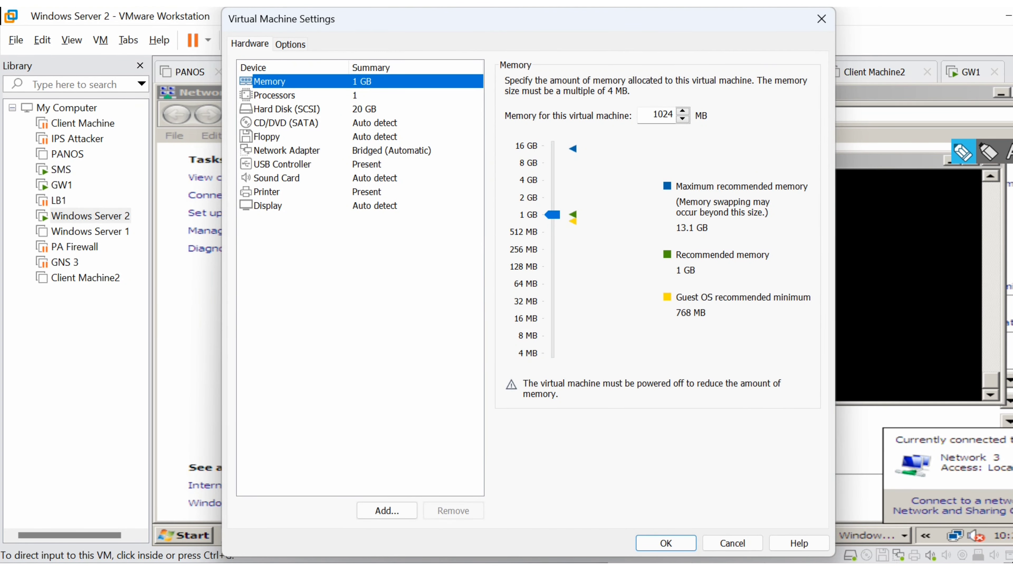
{"action": "left_click", "coordinate": [286, 150]}
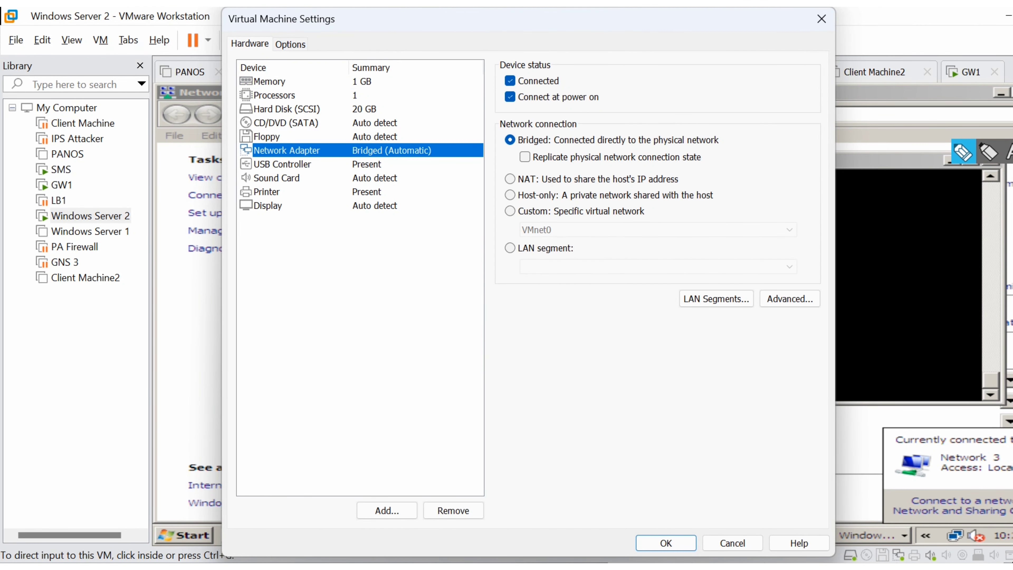
{"action": "left_click", "coordinate": [510, 211]}
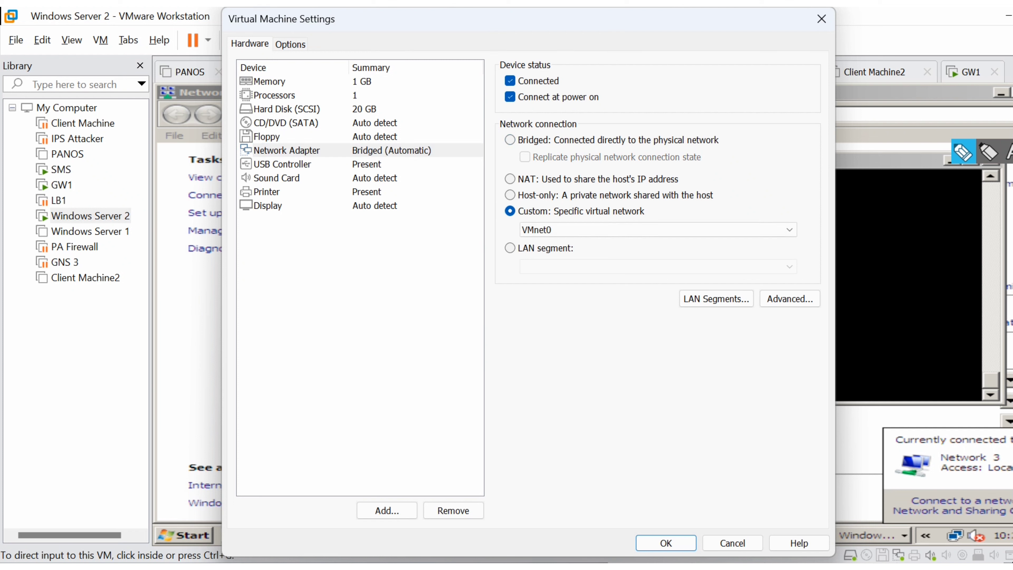
{"action": "left_click", "coordinate": [658, 230]}
{"action": "left_click", "coordinate": [658, 327]}
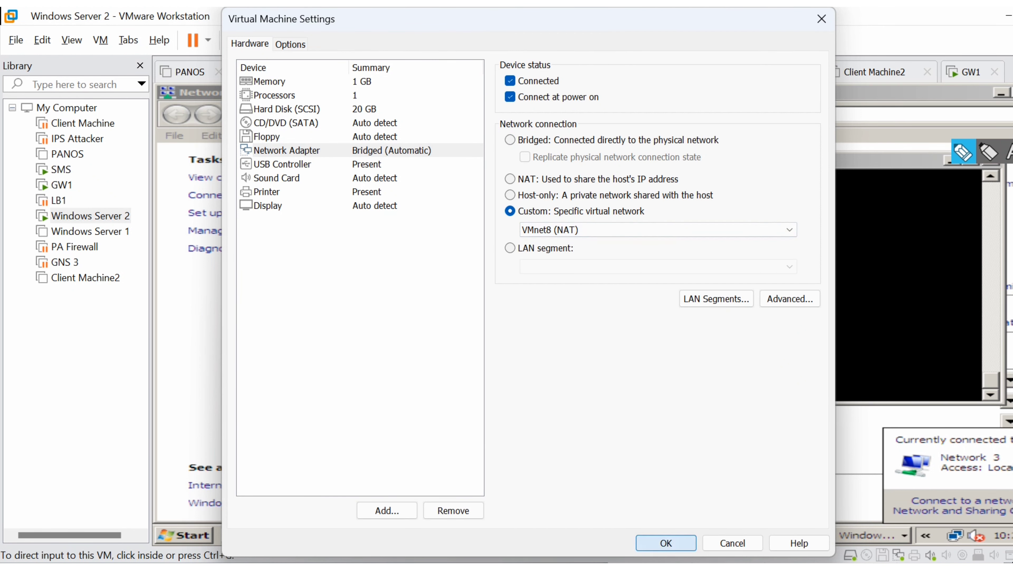
{"action": "left_click", "coordinate": [665, 542]}
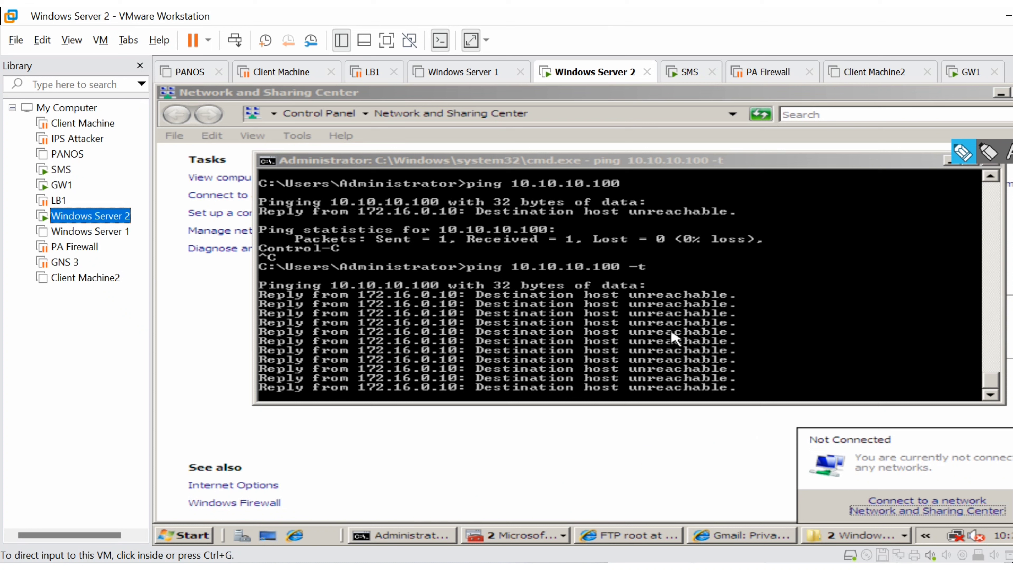
- Set the IPv4 address of Windows Server 2's Local Area Connection to 10.10.10.5
{"action": "left_click", "coordinate": [964, 539]}
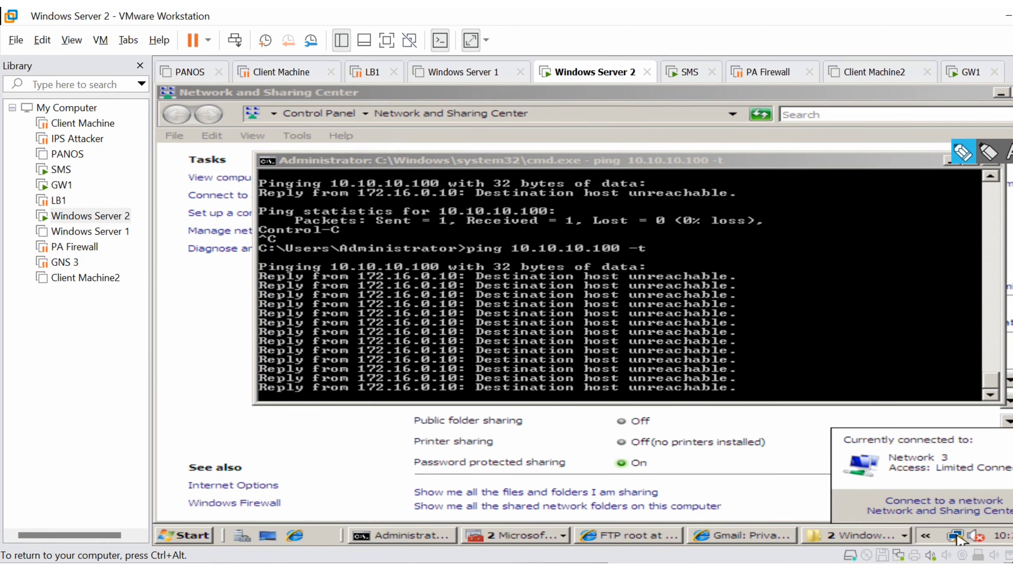
{"action": "left_click", "coordinate": [966, 511]}
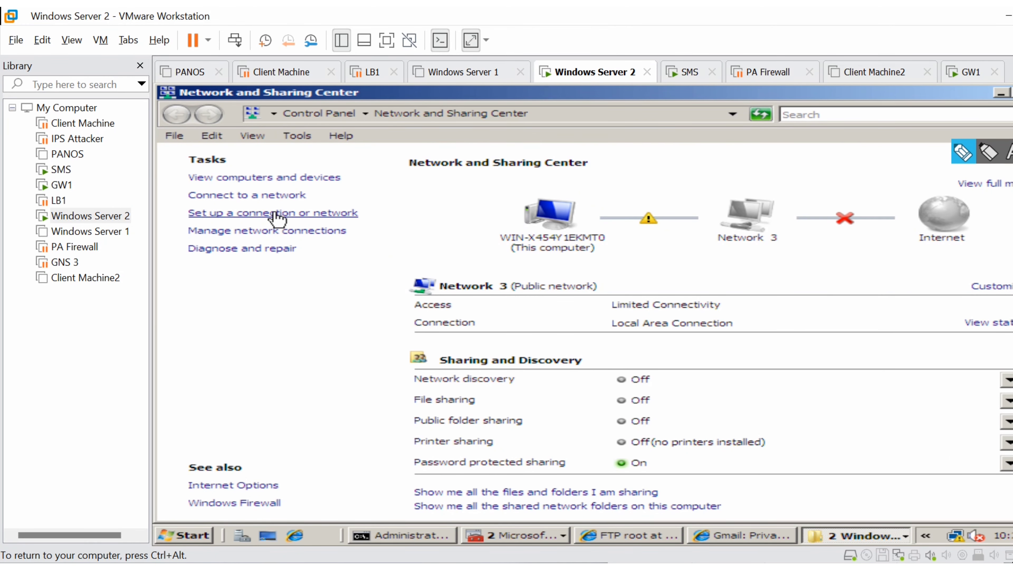
{"action": "left_click", "coordinate": [279, 231]}
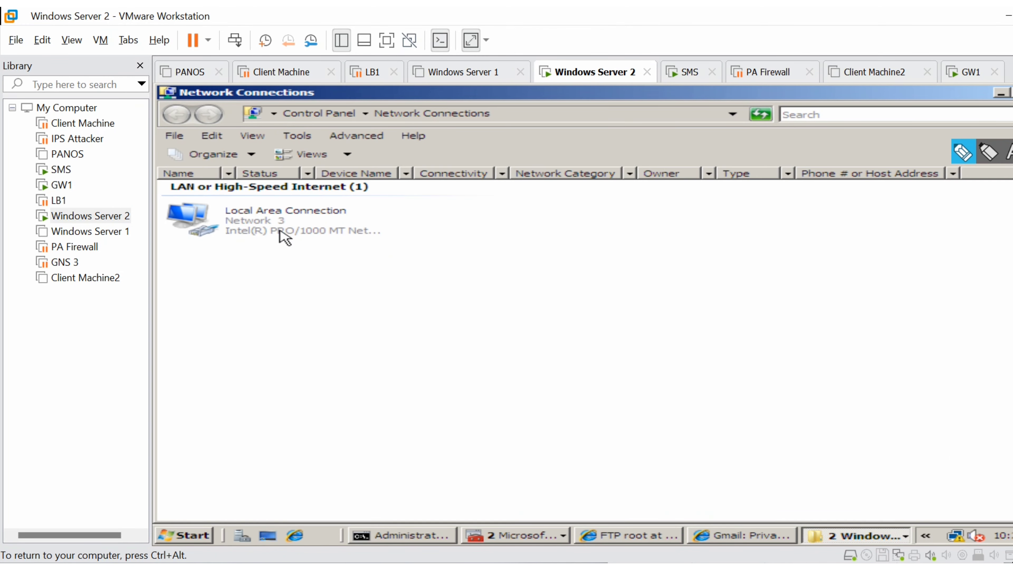
{"action": "double_click", "coordinate": [324, 224]}
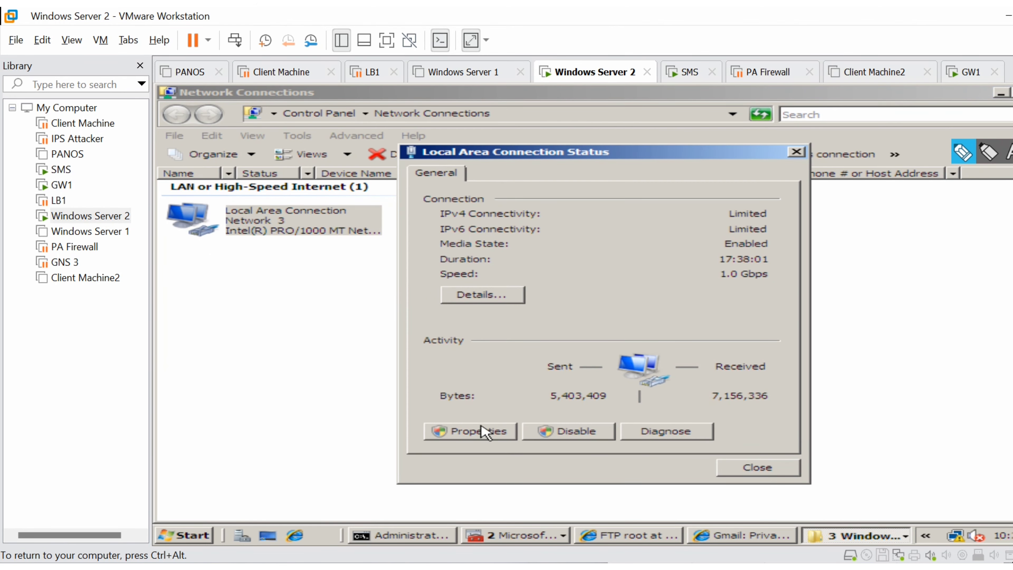
{"action": "left_click", "coordinate": [465, 430]}
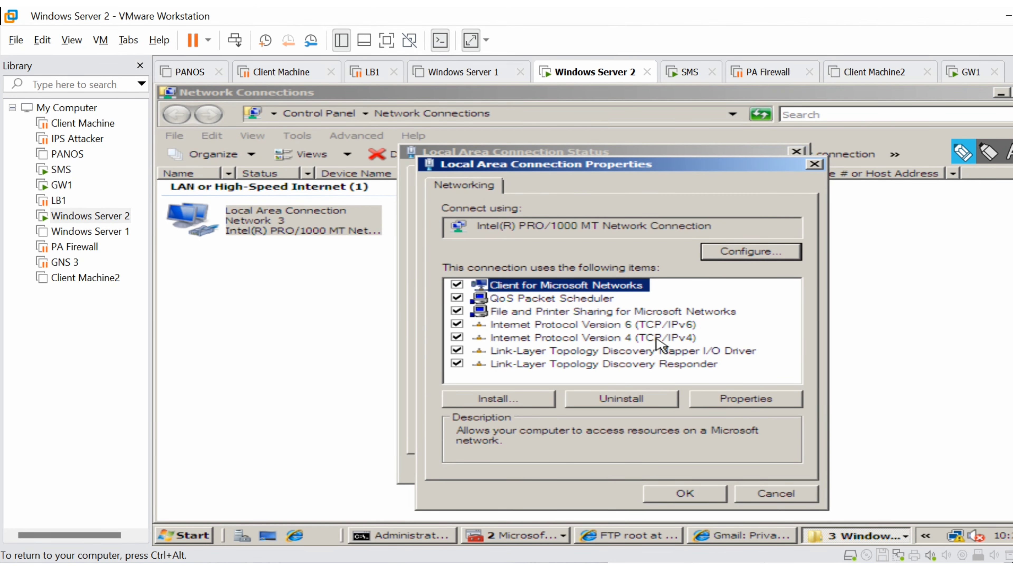
{"action": "double_click", "coordinate": [656, 339]}
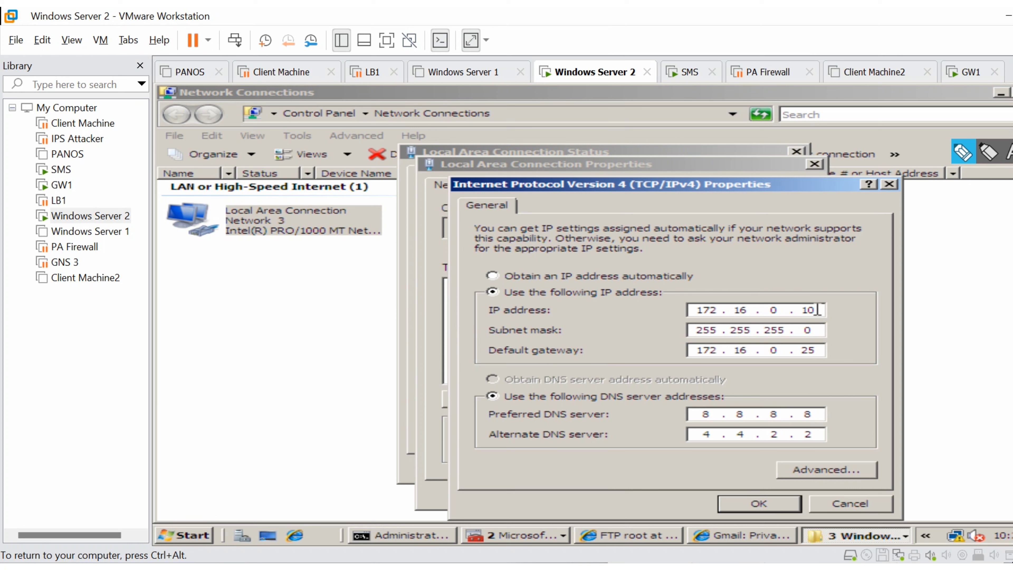
{"action": "key", "text": "BackSpace"}
{"action": "key", "text": "BackSpace"}
{"action": "key", "text": "BackSpace"}
{"action": "key", "text": "BackSpace"}
{"action": "key", "text": "BackSpace"}
{"action": "key", "text": "BackSpace"}
{"action": "key", "text": "BackSpace"}
{"action": "key", "text": "BackSpace"}
{"action": "type", "text": "10 . 10 . 10 . 5"}
- Set the Local Area Connection's default gateway to 10.10.10.100, apply the IPv4 settings and close the connection dialogs
{"action": "left_click", "coordinate": [816, 350]}
{"action": "key", "text": "BackSpace"}
{"action": "key", "text": "BackSpace"}
{"action": "key", "text": "BackSpace"}
{"action": "key", "text": "BackSpace"}
{"action": "key", "text": "BackSpace"}
{"action": "key", "text": "BackSpace"}
{"action": "key", "text": "BackSpace"}
{"action": "key", "text": "BackSpace"}
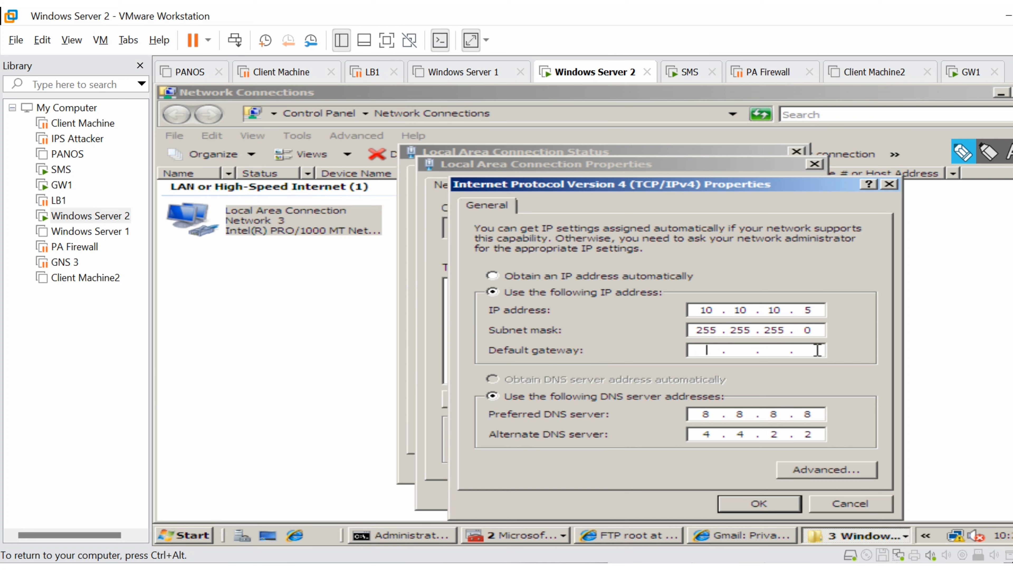
{"action": "type", "text": "10.10.10.100"}
{"action": "left_click", "coordinate": [762, 504]}
{"action": "left_click", "coordinate": [698, 499]}
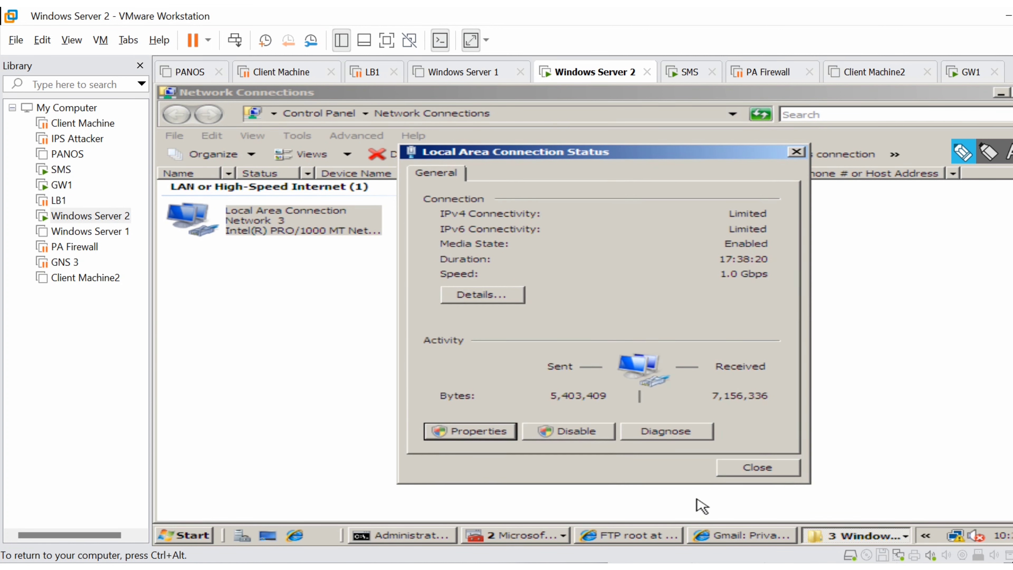
{"action": "left_click", "coordinate": [761, 470]}
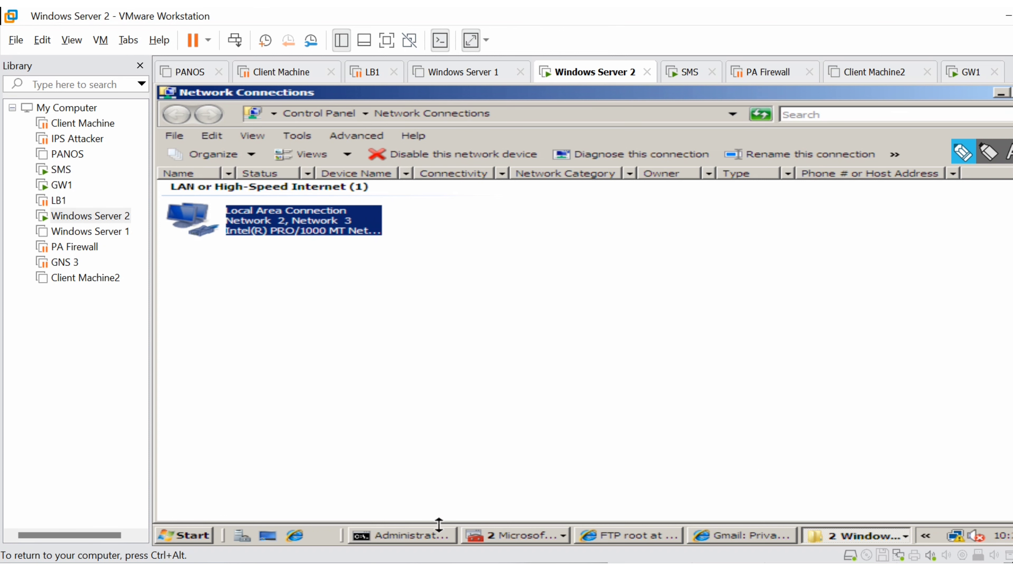
- Check the continuous ping to 10.10.10.100, stop it, and minimize the Command Prompt and Network Connections windows
{"action": "left_click", "coordinate": [419, 536]}
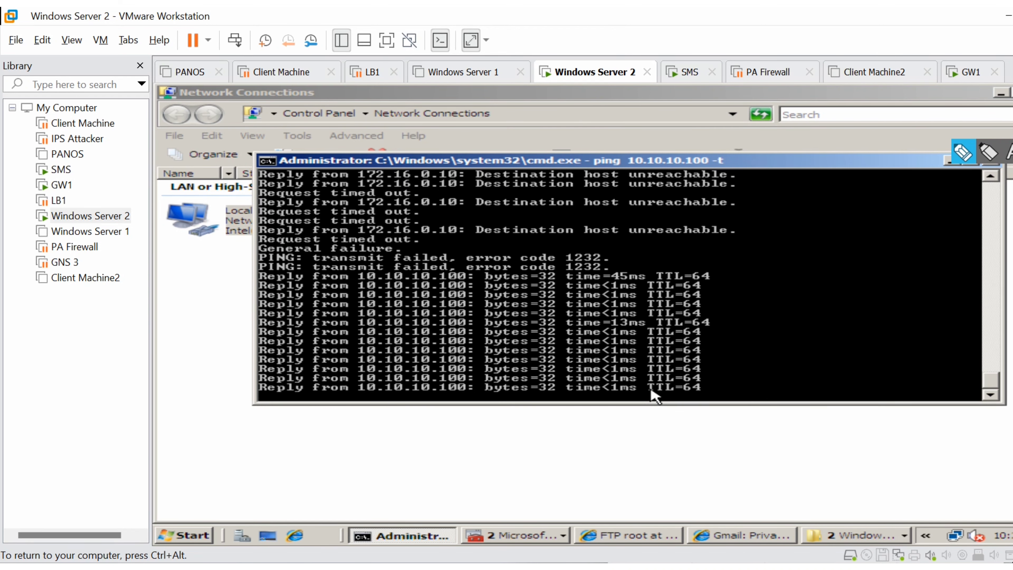
{"action": "key", "text": "ctrl+c"}
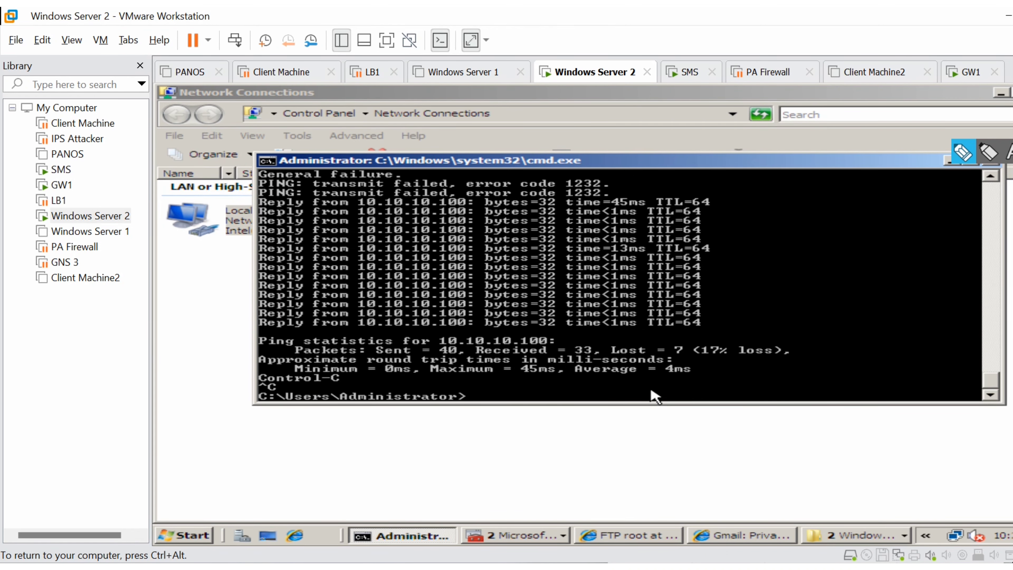
{"action": "left_click", "coordinate": [945, 161]}
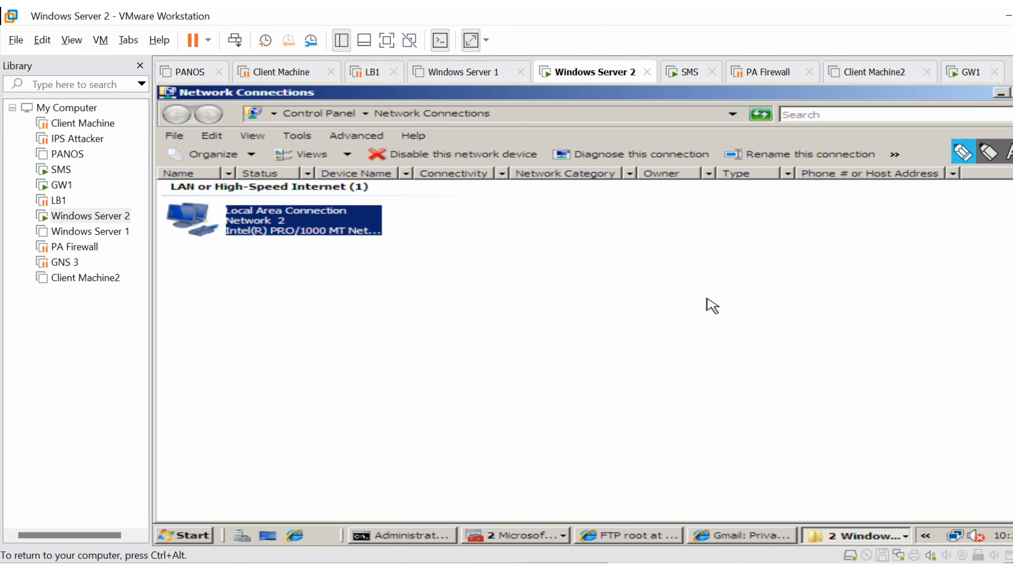
{"action": "left_click", "coordinate": [1001, 92]}
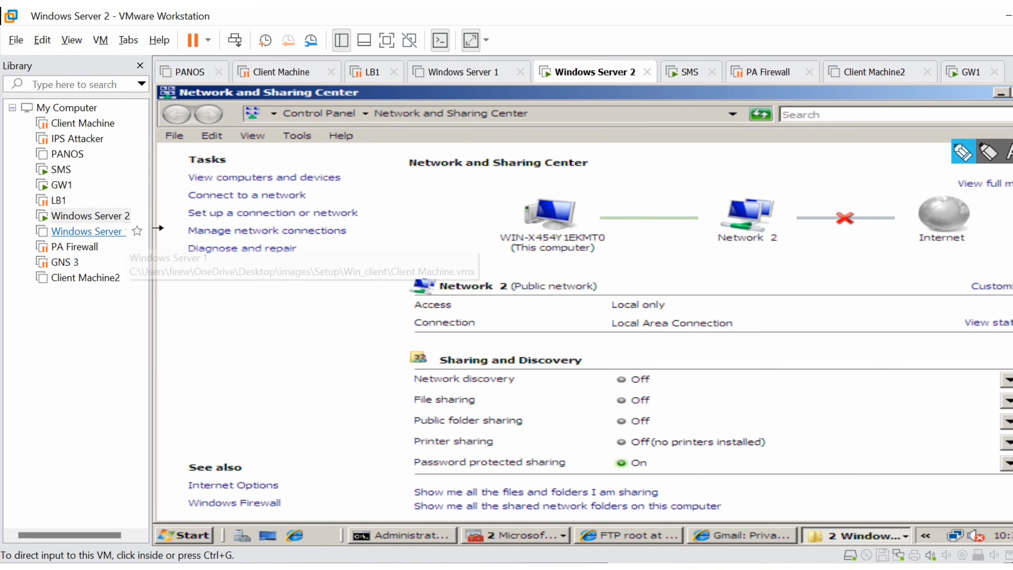
- Power off the Windows Server 2 virtual machine
{"action": "right_click", "coordinate": [94, 221]}
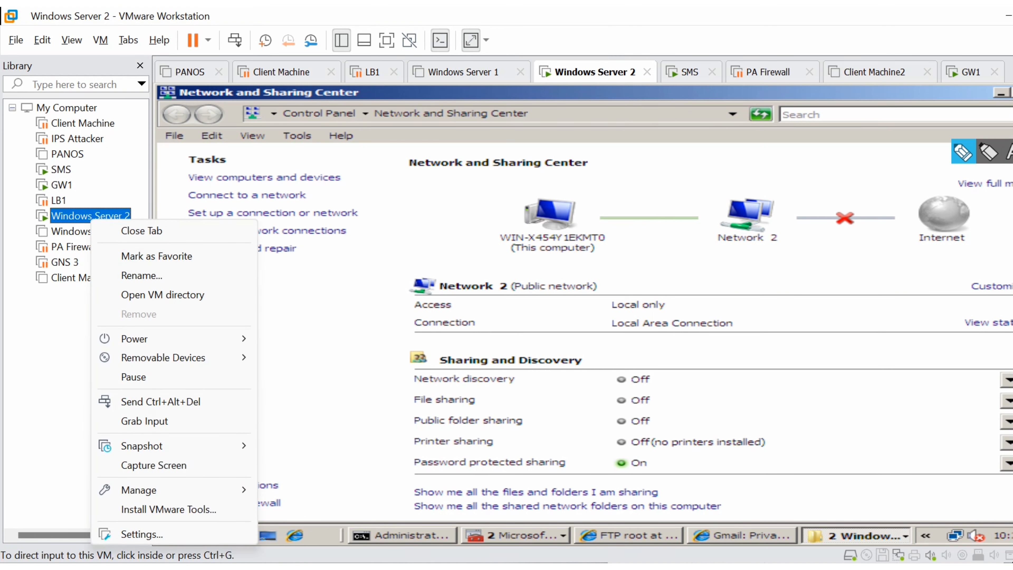
{"action": "mouse_move", "coordinate": [159, 339]}
{"action": "left_click", "coordinate": [350, 443]}
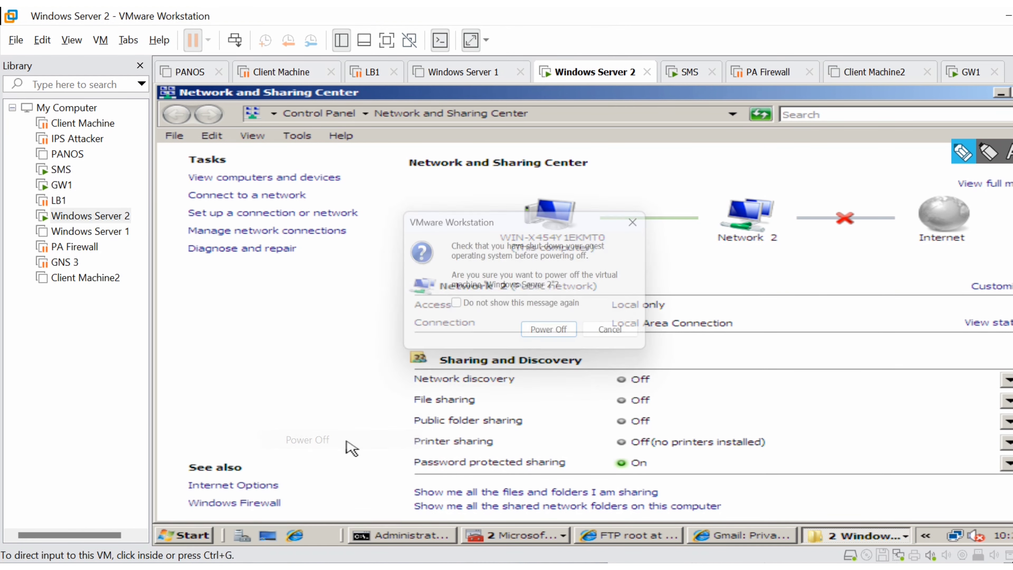
{"action": "key", "text": "Return"}
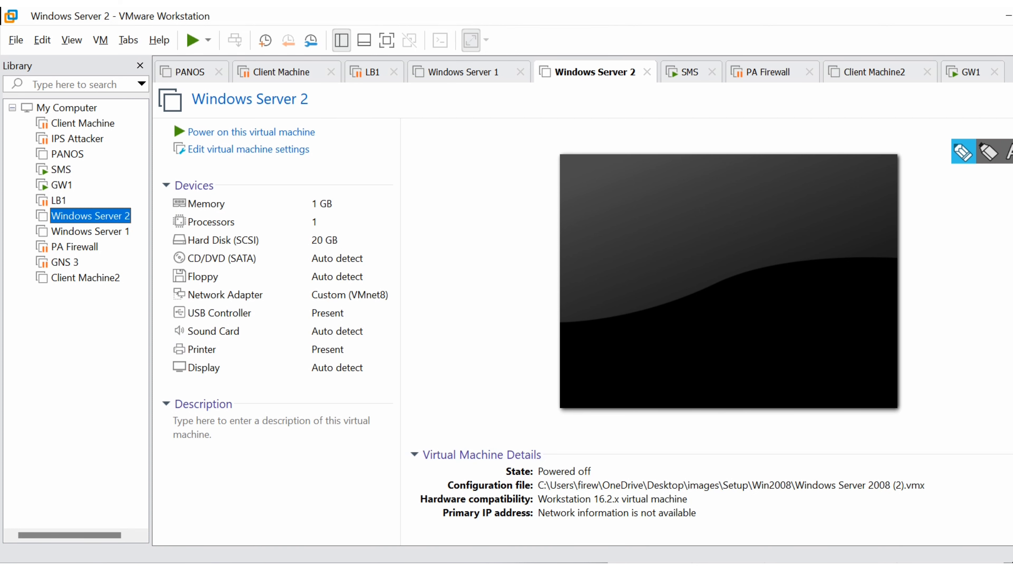
- Switch to the Gaia Portal browser window and maximize it to review GW1's network interfaces
{"action": "left_click", "coordinate": [1002, 16]}
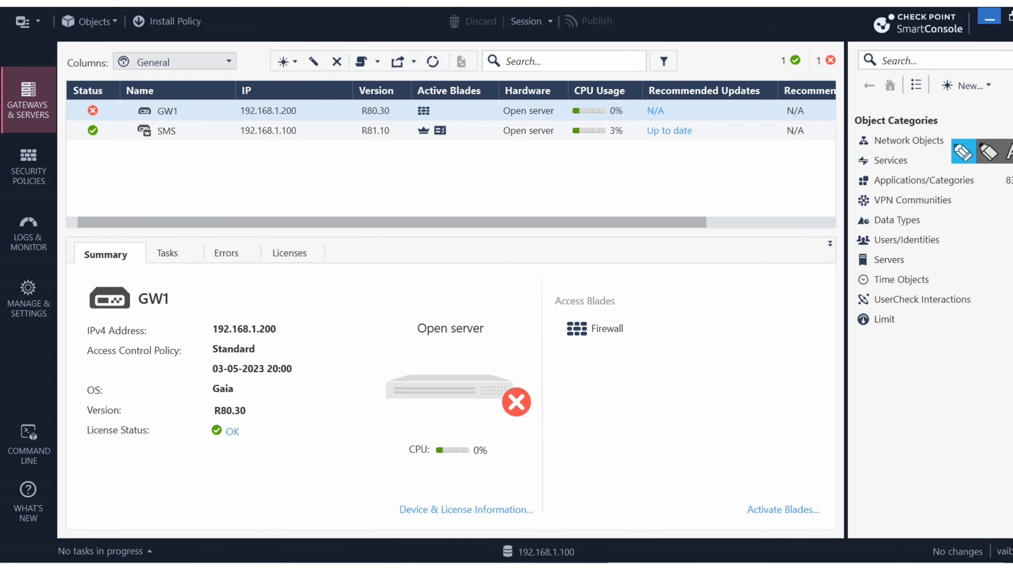
{"action": "left_click", "coordinate": [989, 18]}
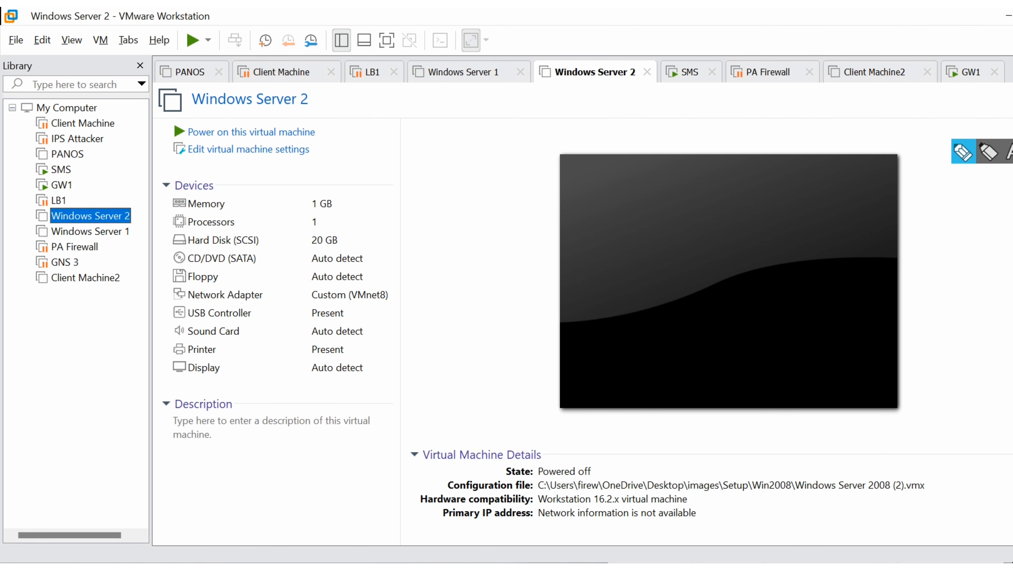
{"action": "left_click_drag", "start_coordinate": [1012, 561], "coordinate": [582, 94]}
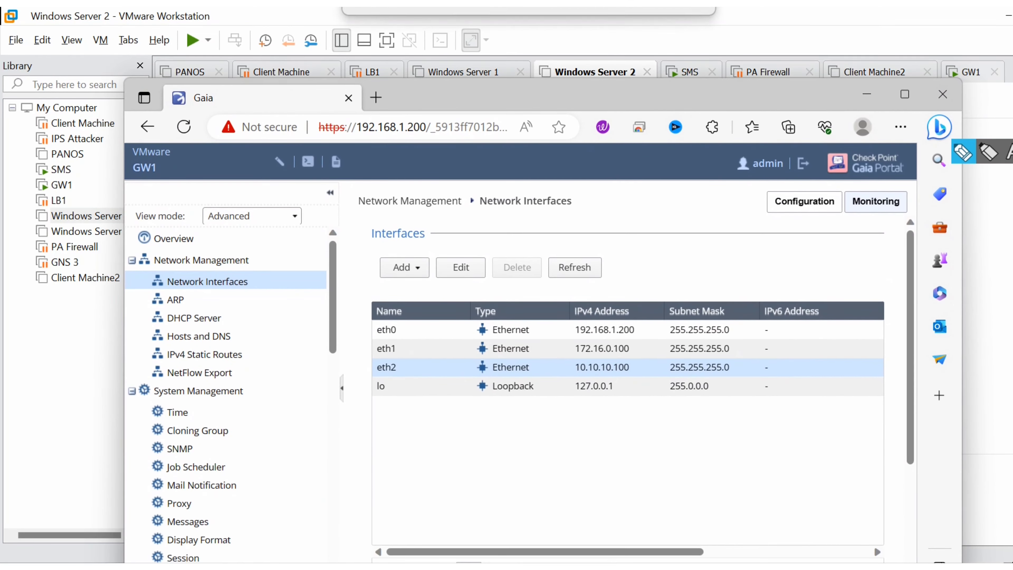
{"action": "left_click", "coordinate": [905, 95]}
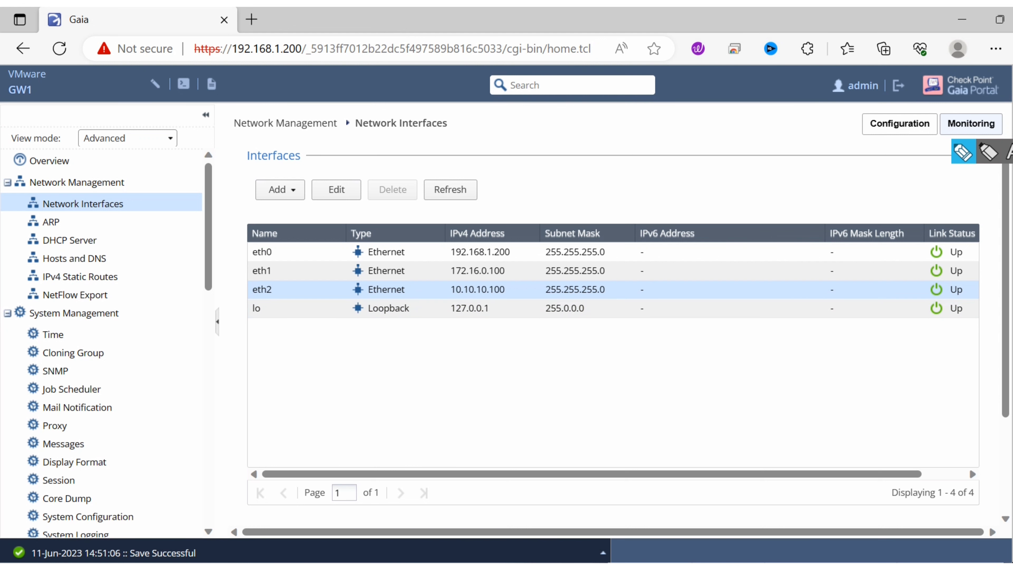
- Switch to the browser window with the Topology.html network diagram and maximize it
{"action": "left_click_drag", "start_coordinate": [1012, 359], "coordinate": [632, 85]}
{"action": "left_click", "coordinate": [779, 85]}
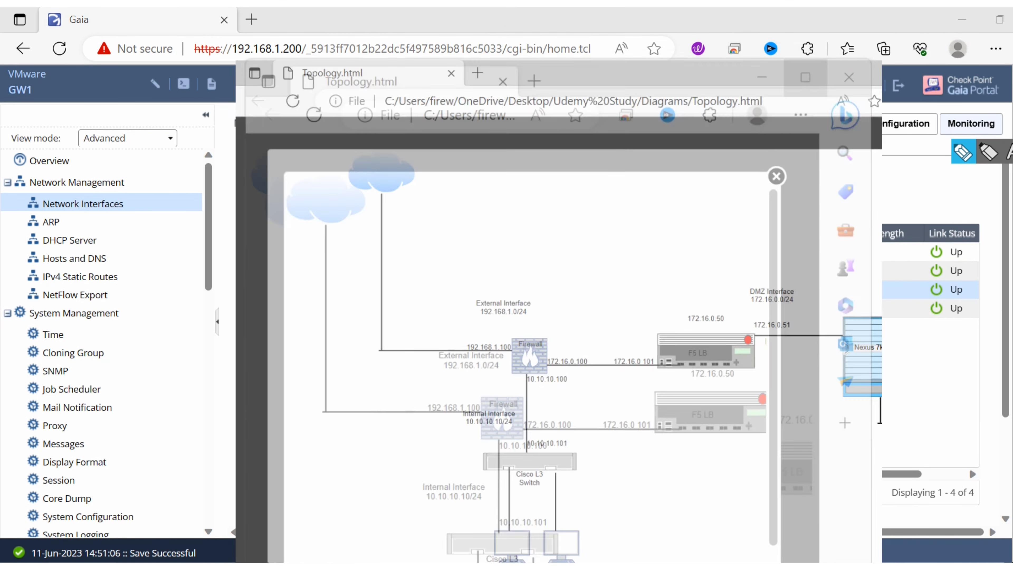